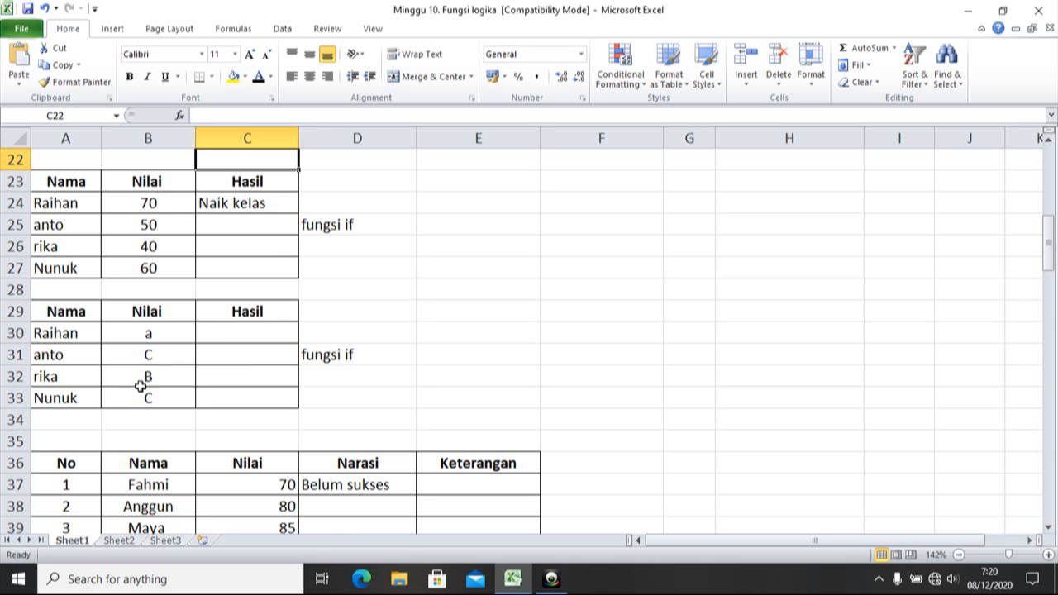
Begin an IF formula in C30 with the logical test B30<="B".
double_click(259, 331)
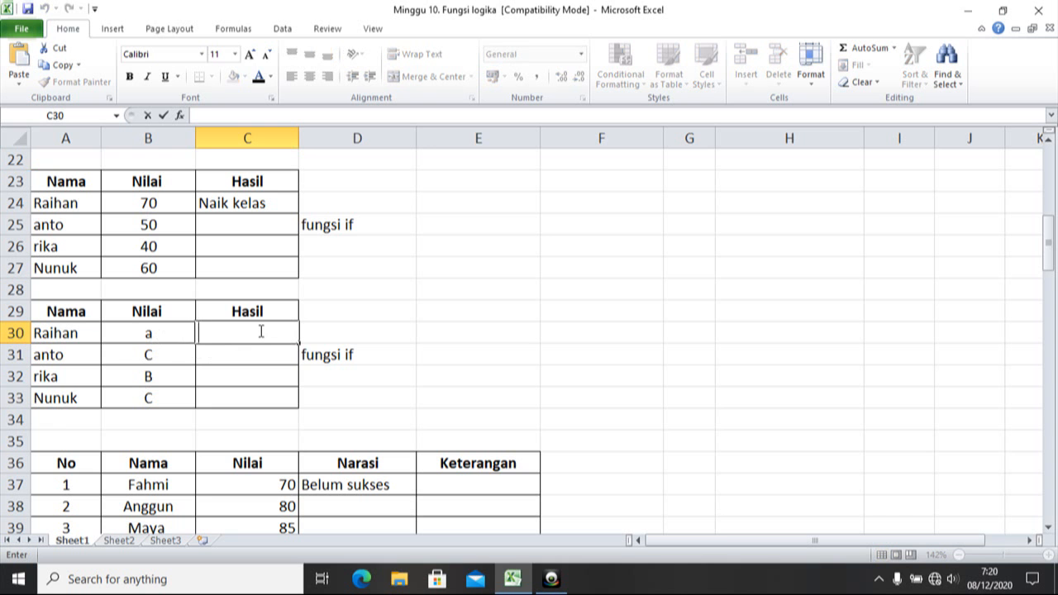
type("=if")
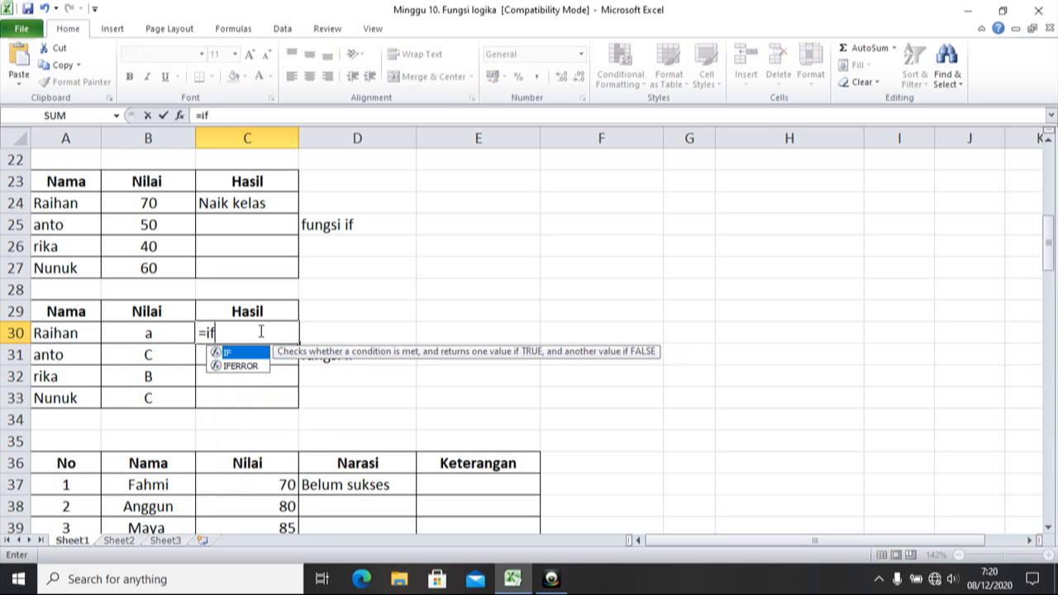
double_click(255, 355)
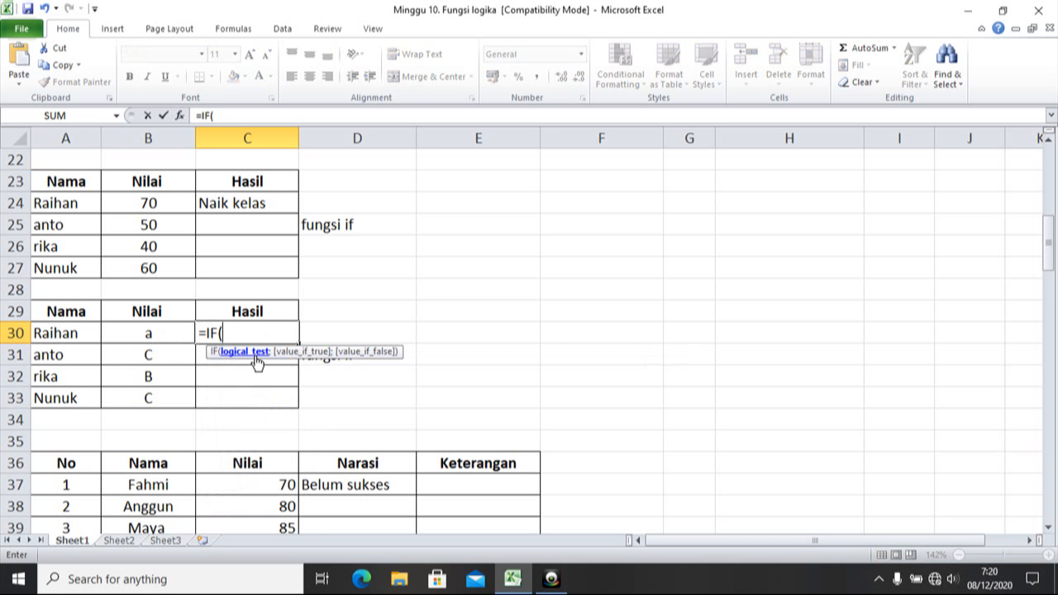
left_click(166, 340)
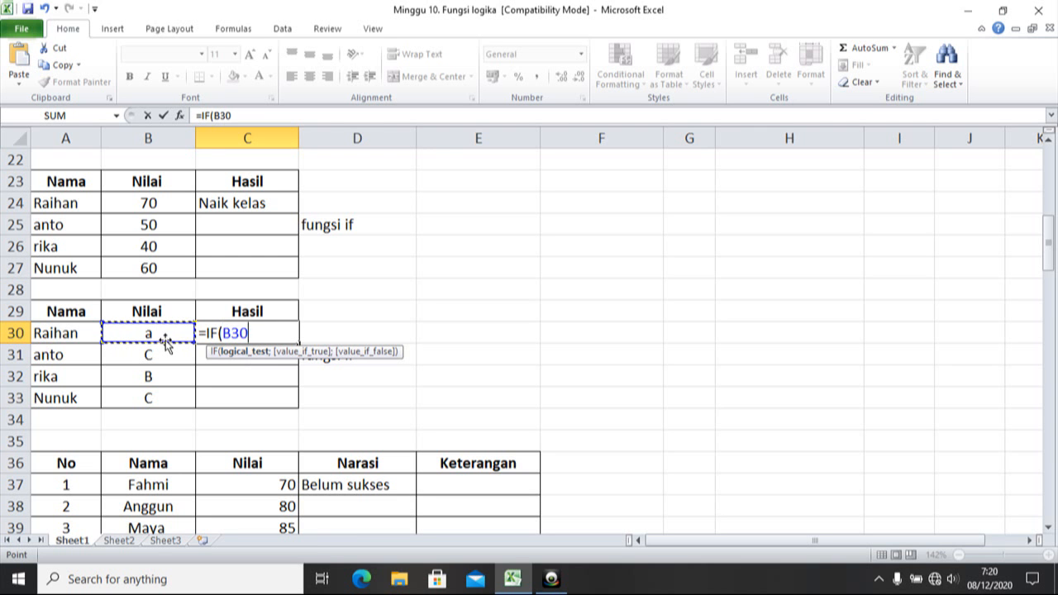
type("<+")
key("BackSpace")
type("=\"")
type("B")
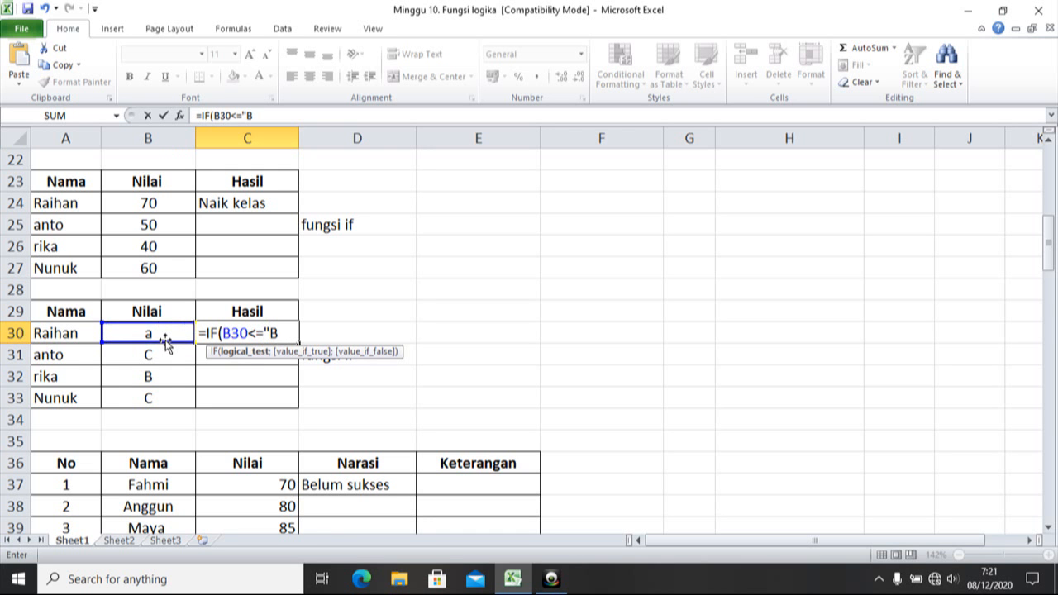
type("\";")
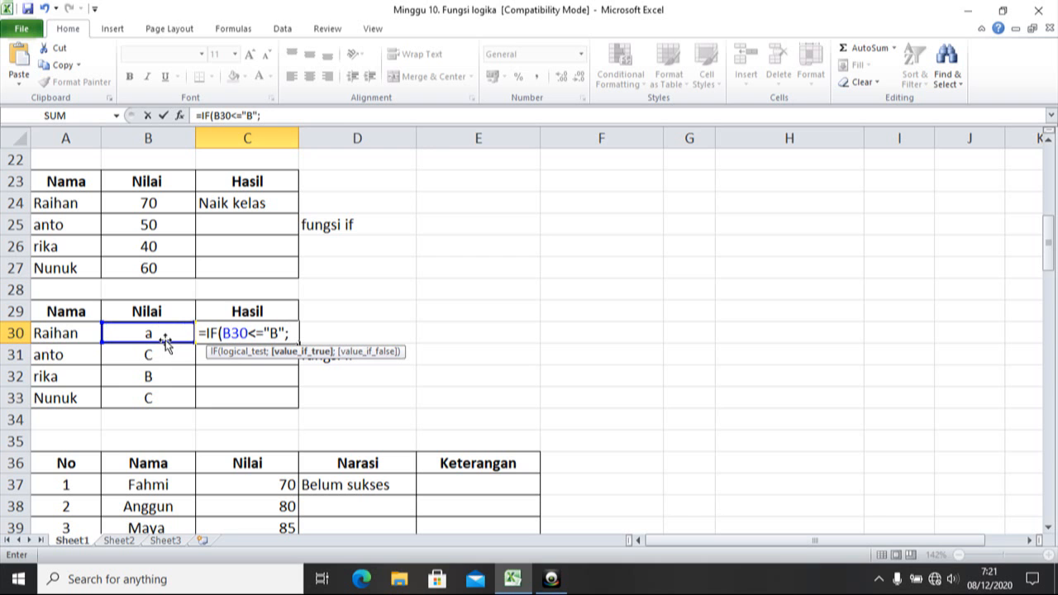
Complete the C30 formula with "Baik" if true and "Buruk" if false, and fill it down to C33.
type("\"")
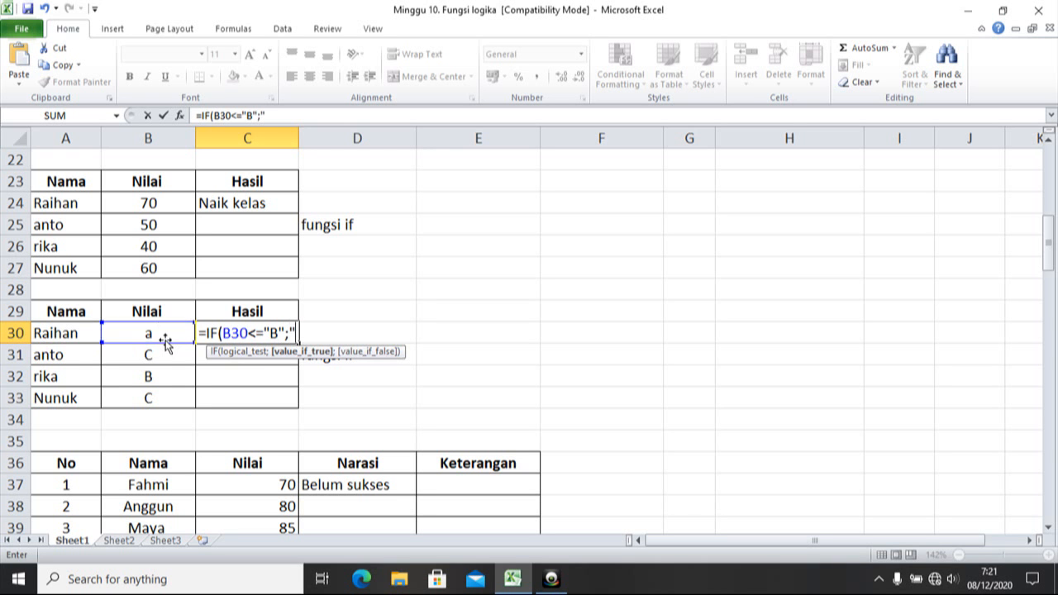
type("B")
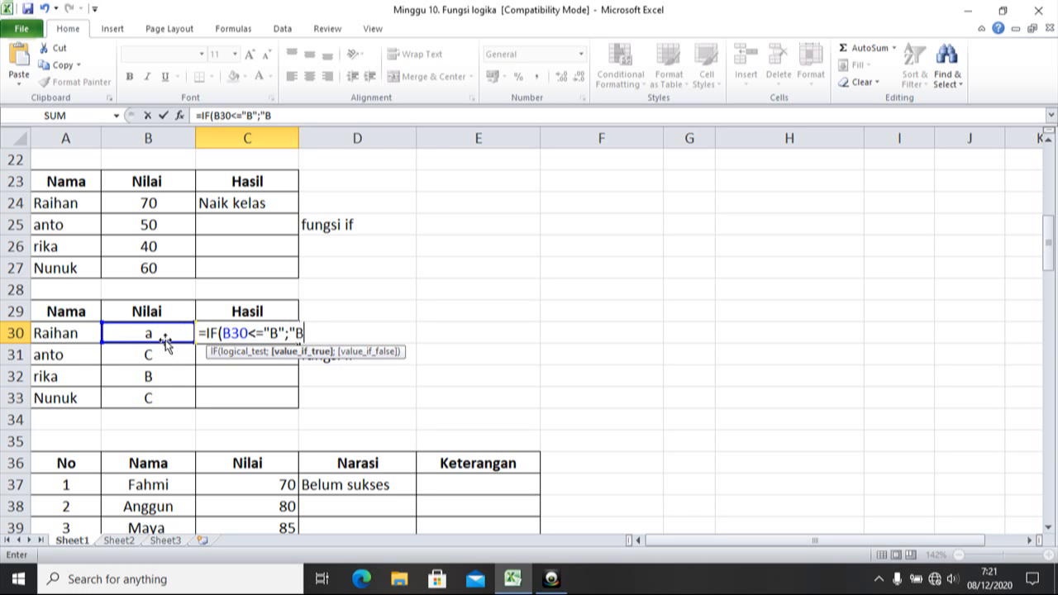
type("aik\";")
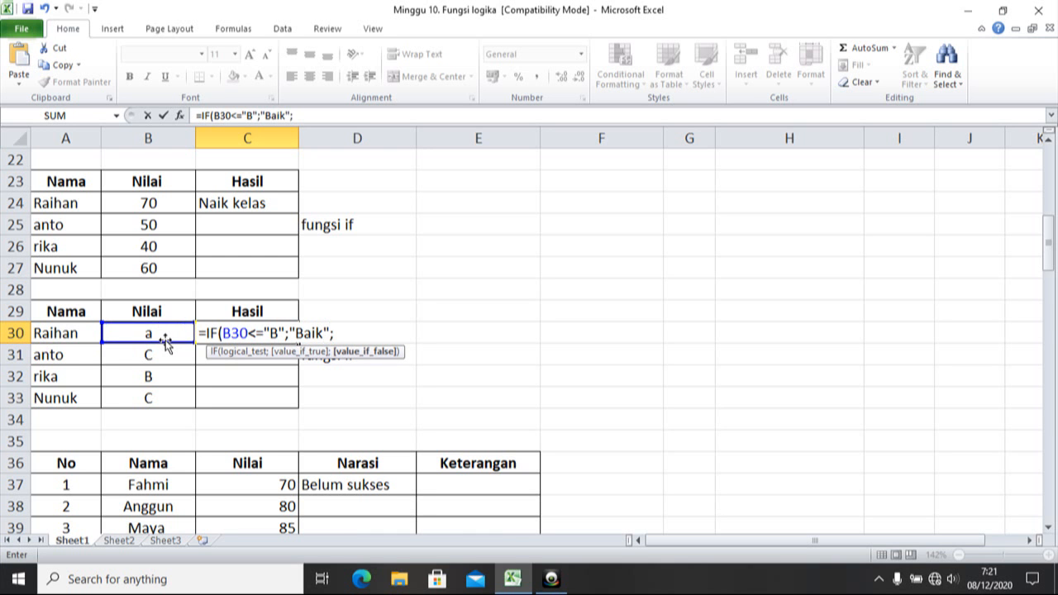
type("\"Buruk")
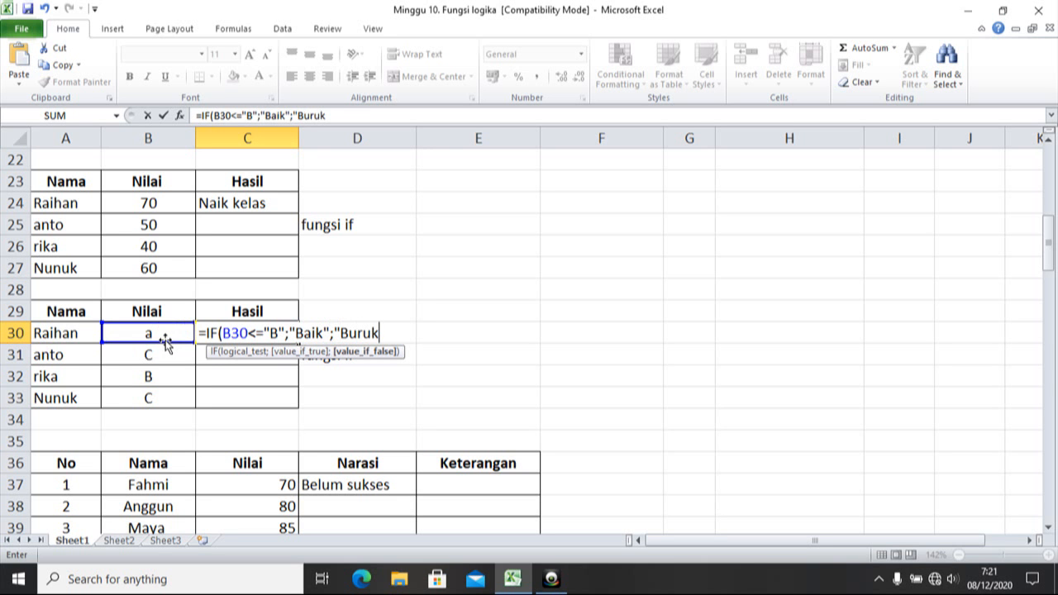
type("\")")
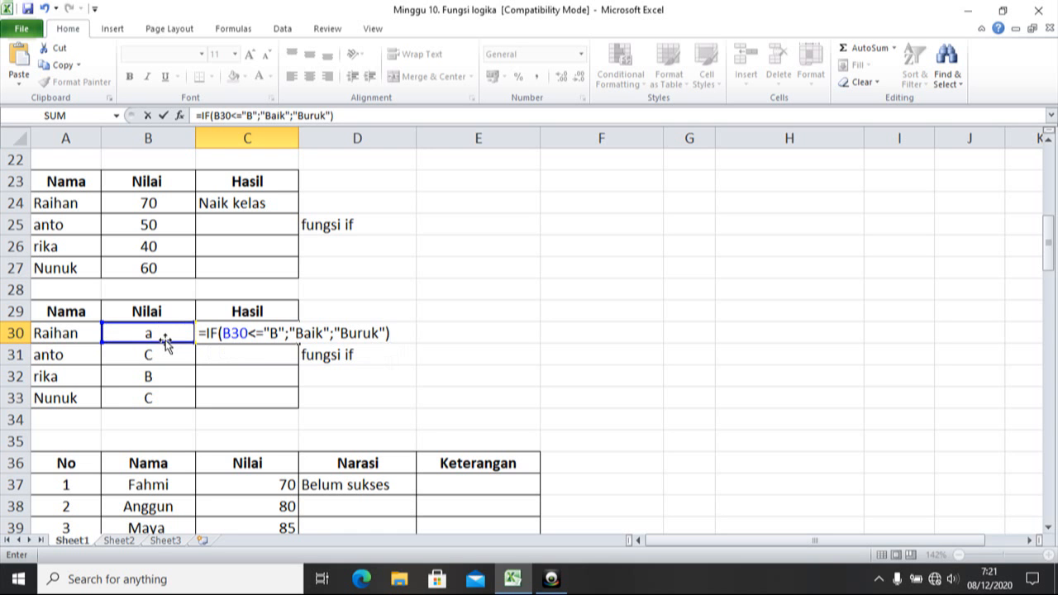
key("Return")
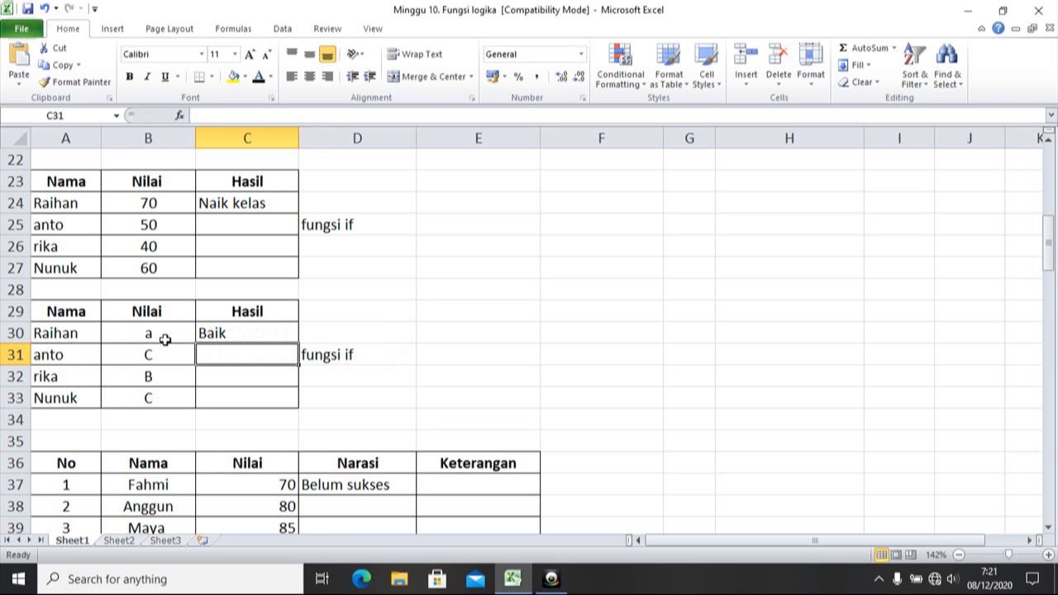
left_click(224, 333)
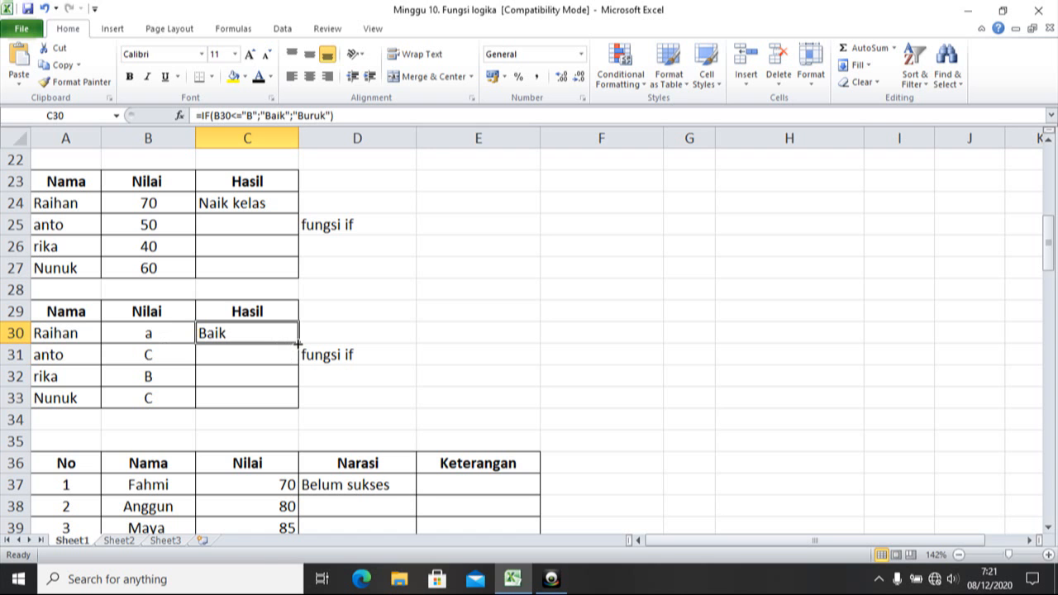
left_click_drag(298, 342, 294, 404)
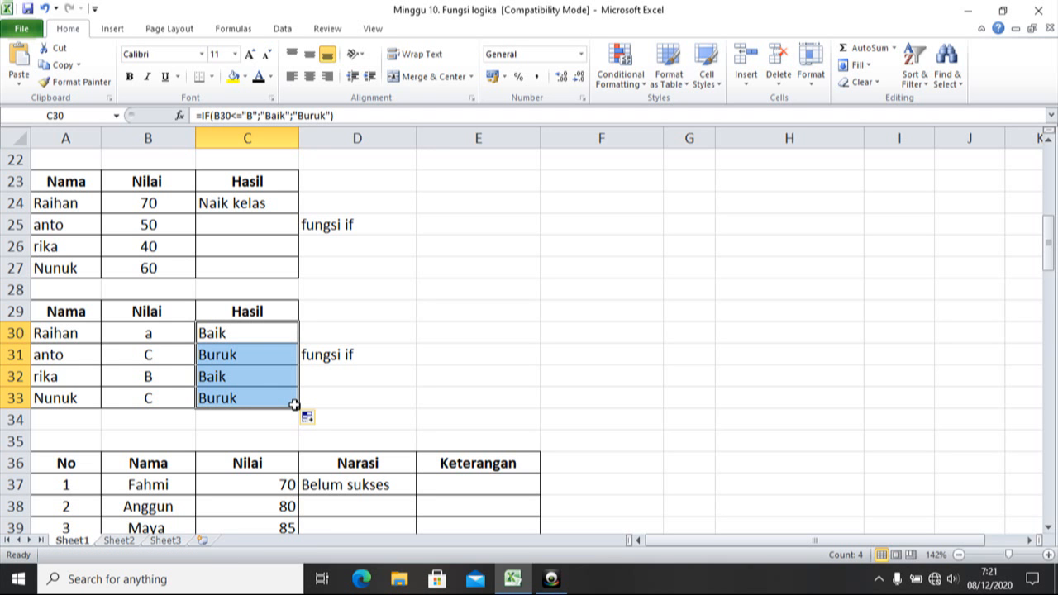
Replace the content of D37 in the Narasi column with an IF formula that tests C37>=75.
key("Down")
key("Down")
key("Down")
key("Down")
key("Down")
key("Down")
key("Down")
key("Down")
key("Down")
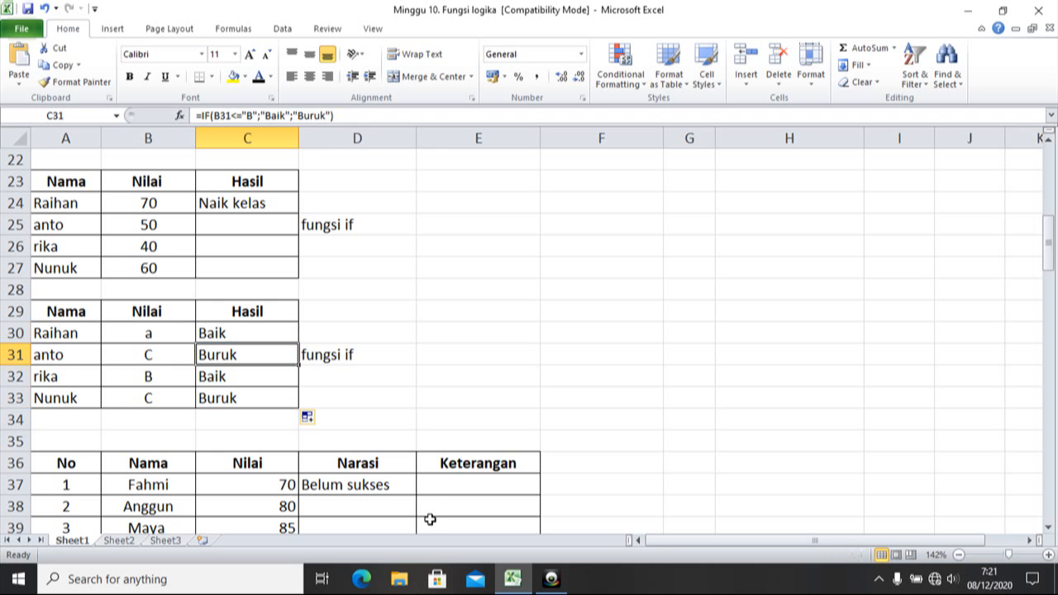
key("Down")
key("Down")
key("Down")
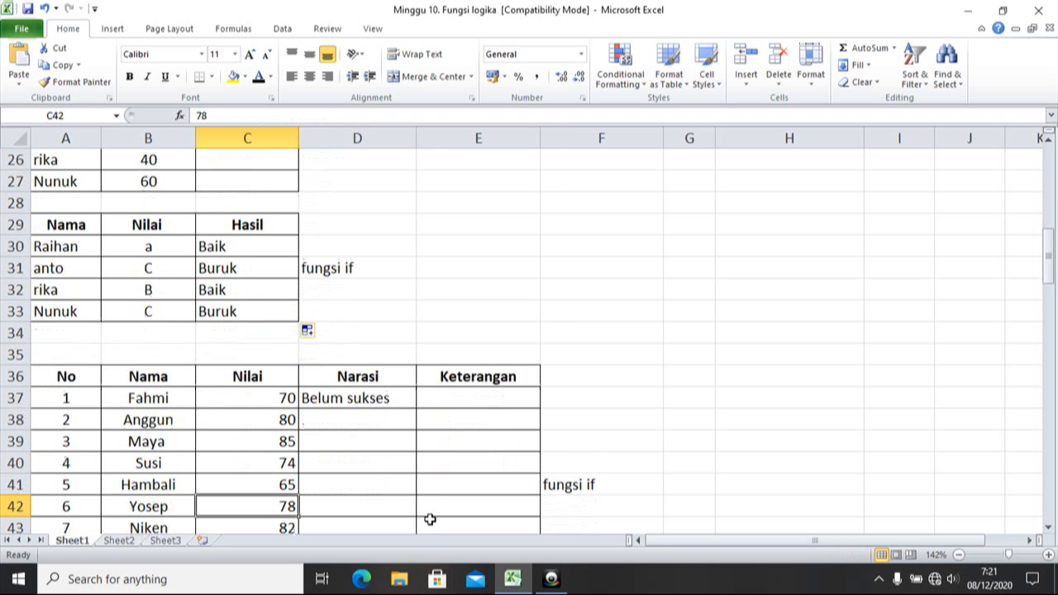
key("Down")
key("Down")
key("Down")
key("Down")
key("Down")
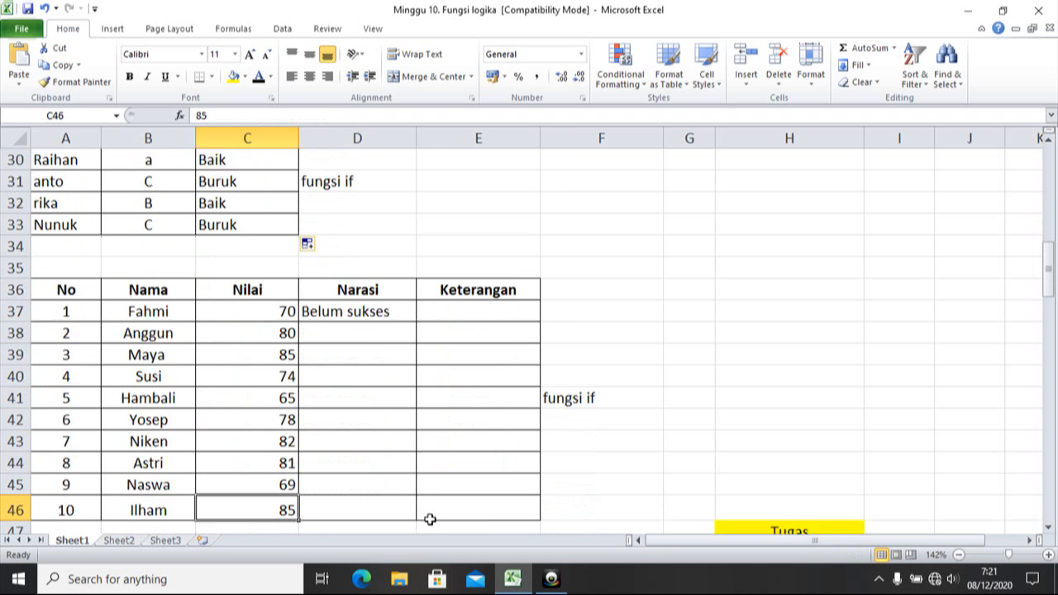
left_click(387, 286)
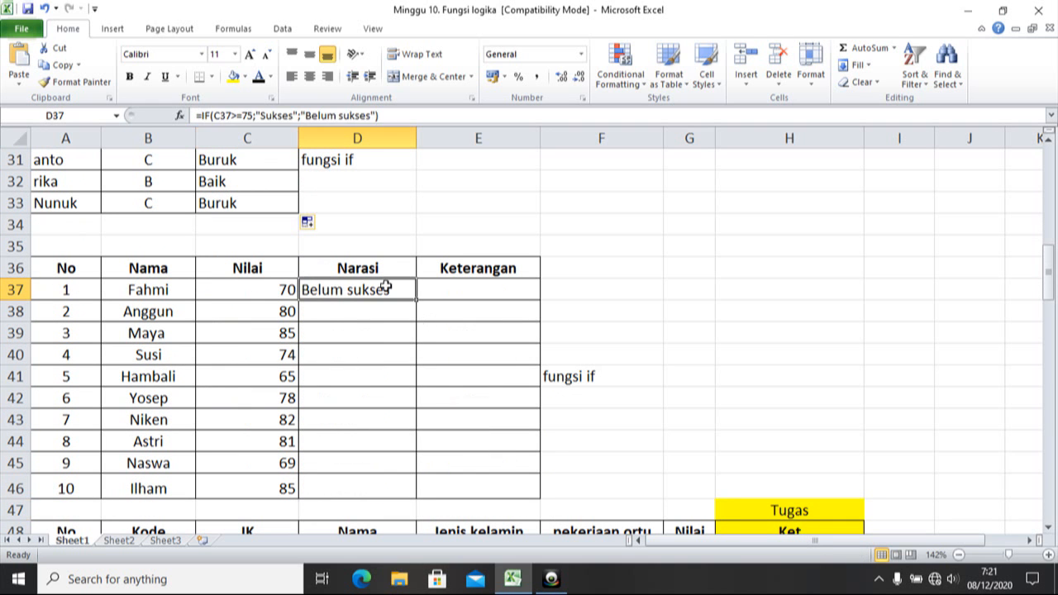
key("BackSpace")
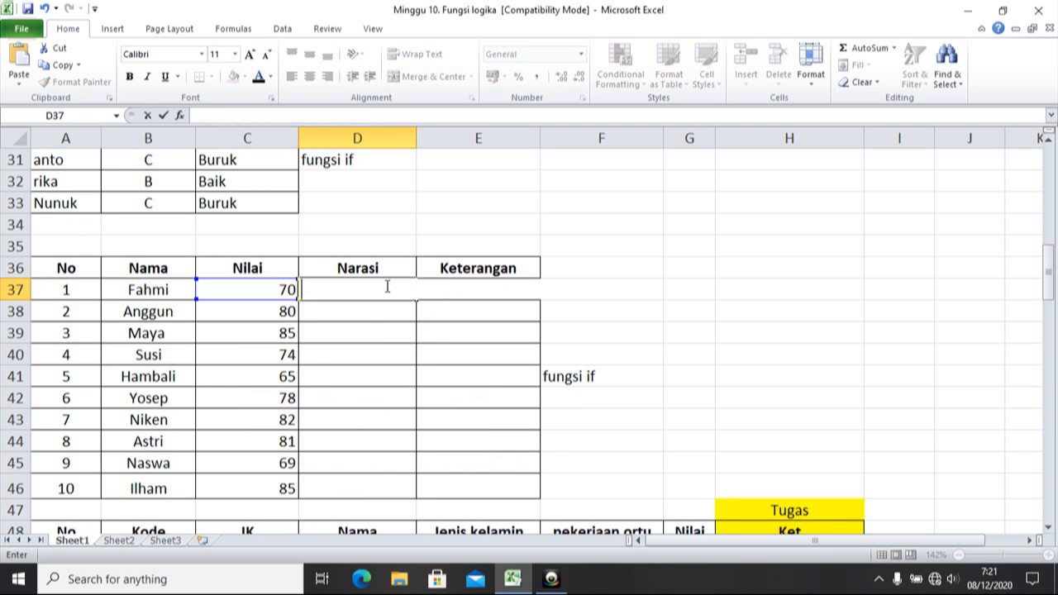
key("F2")
type("=if")
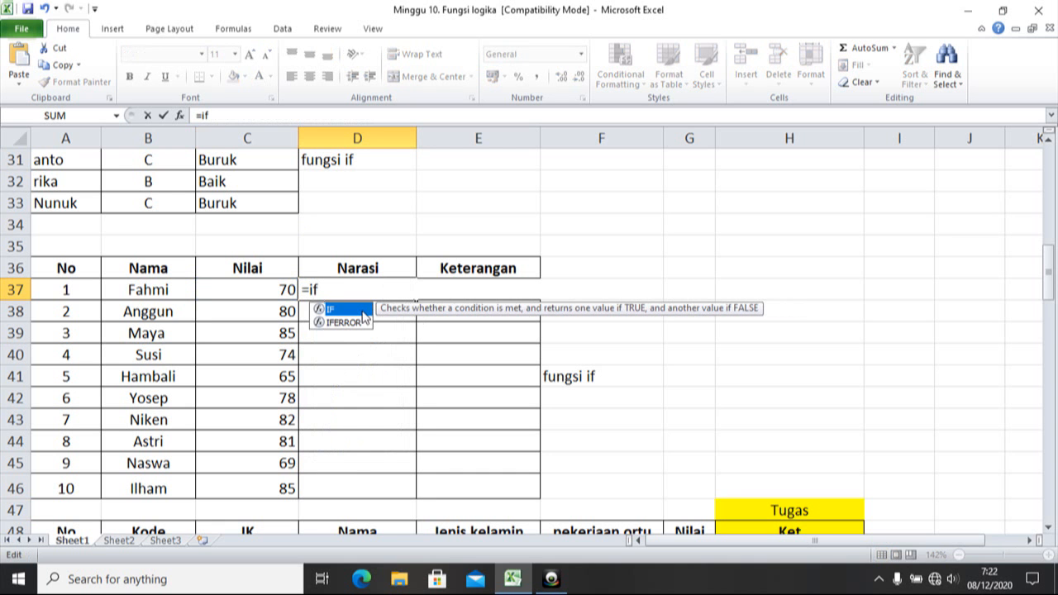
double_click(362, 311)
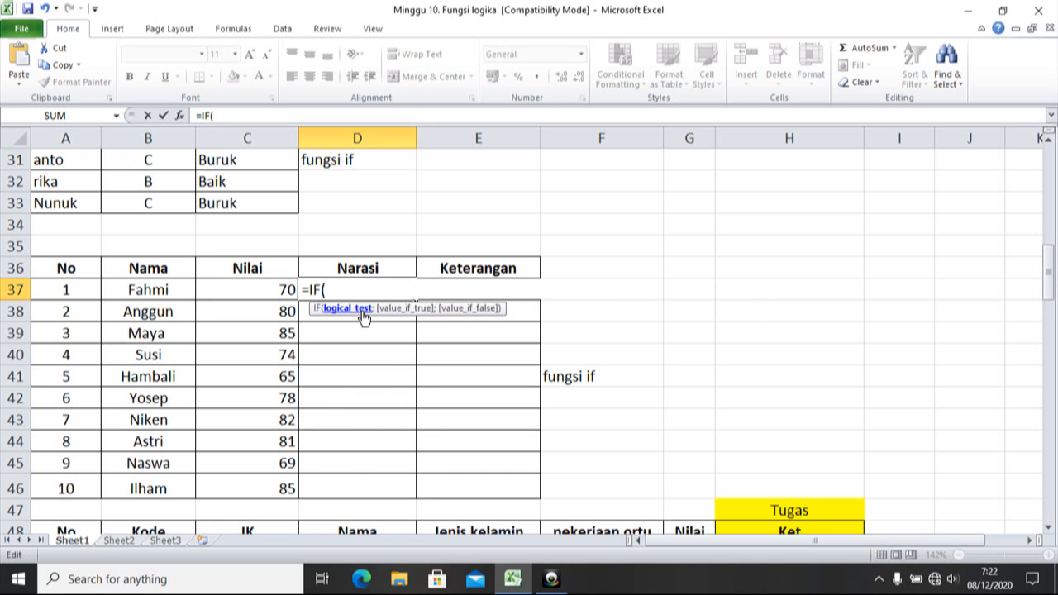
left_click(271, 292)
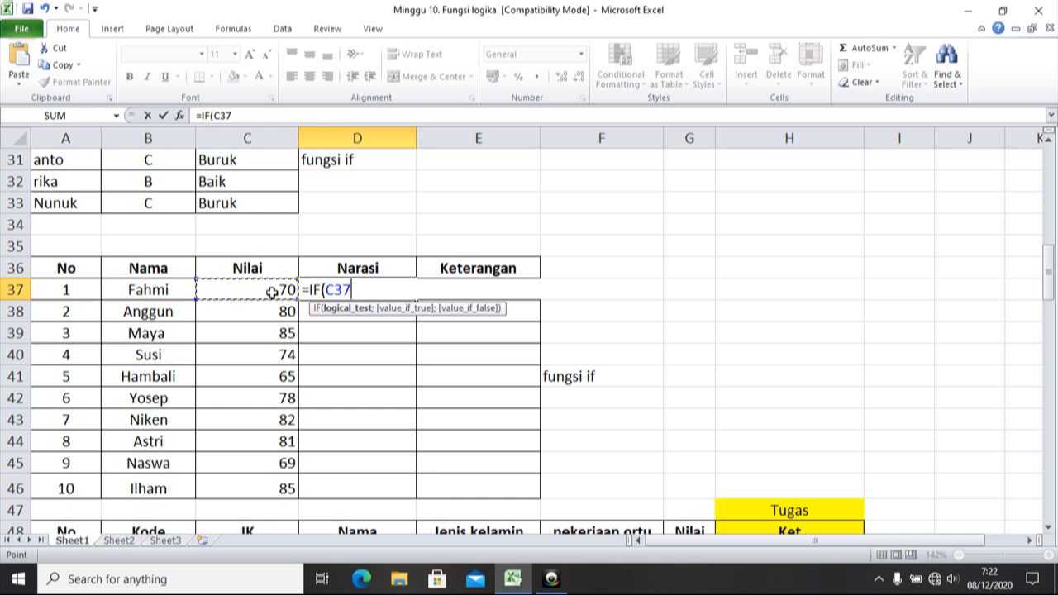
type(">=")
type("75")
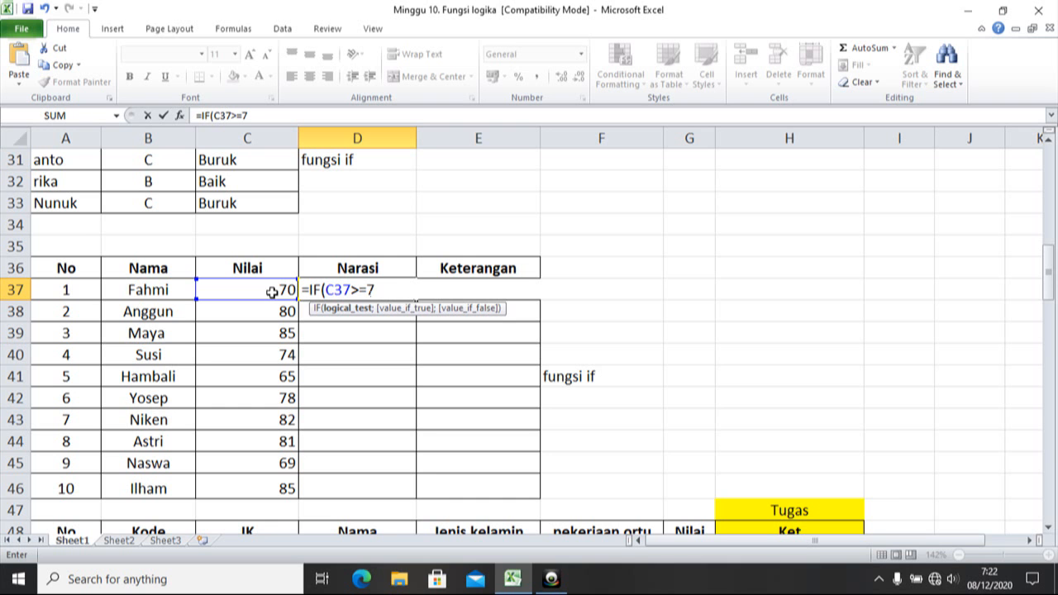
type(";")
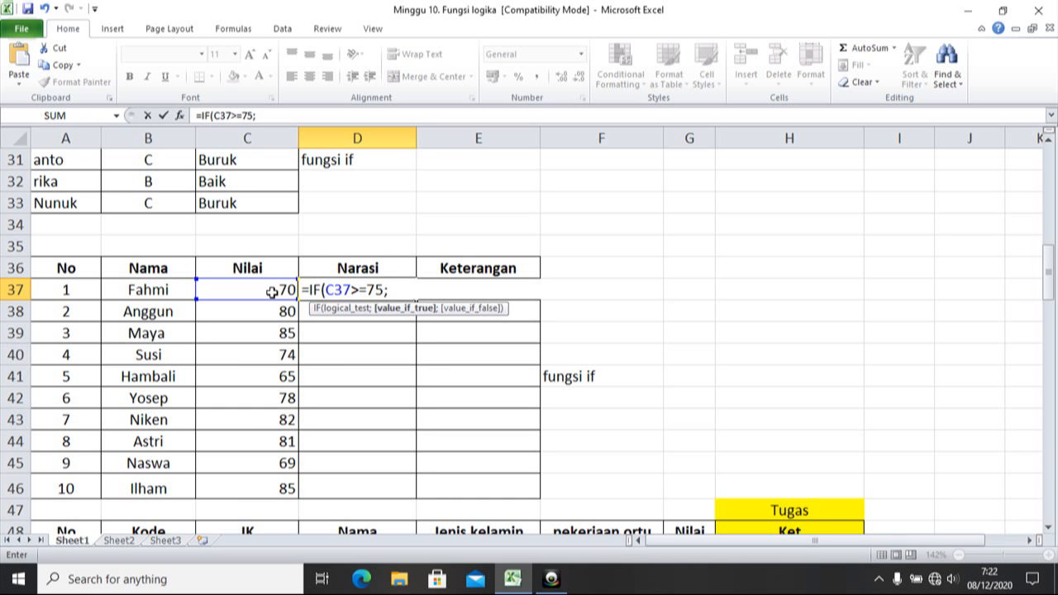
Complete the D37 formula with "sukses" if true and "belum sukses" if false, and fill it down to D46.
type("\"sukses")
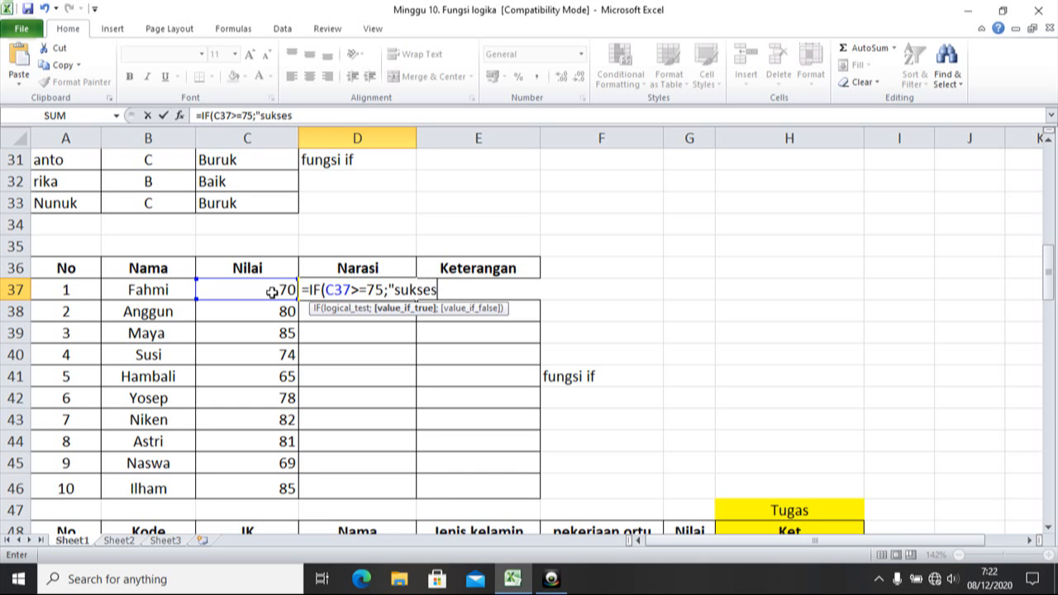
type("\";\"")
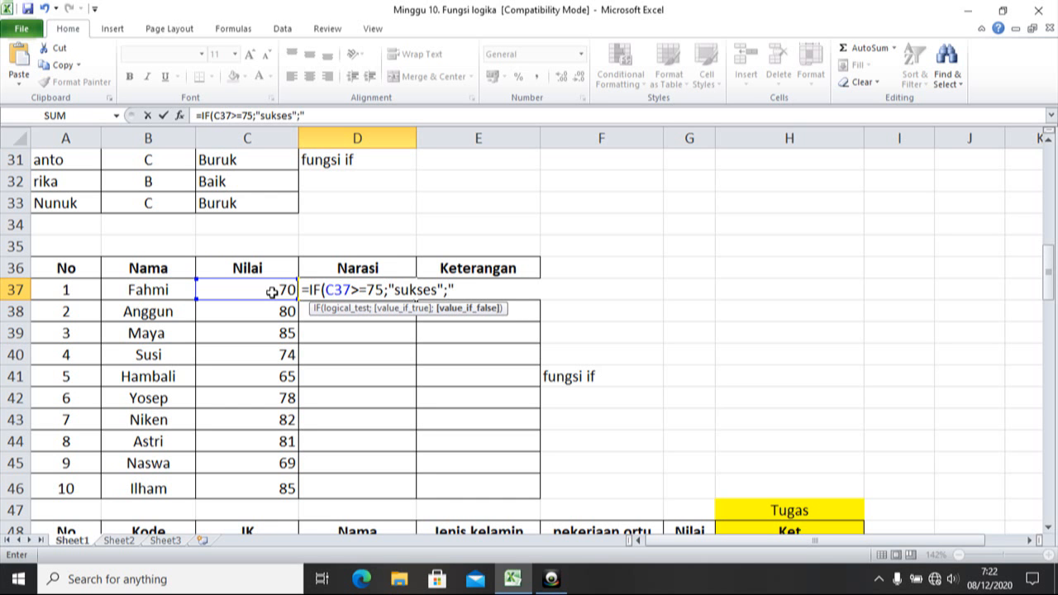
type("belum")
type(" sukse")
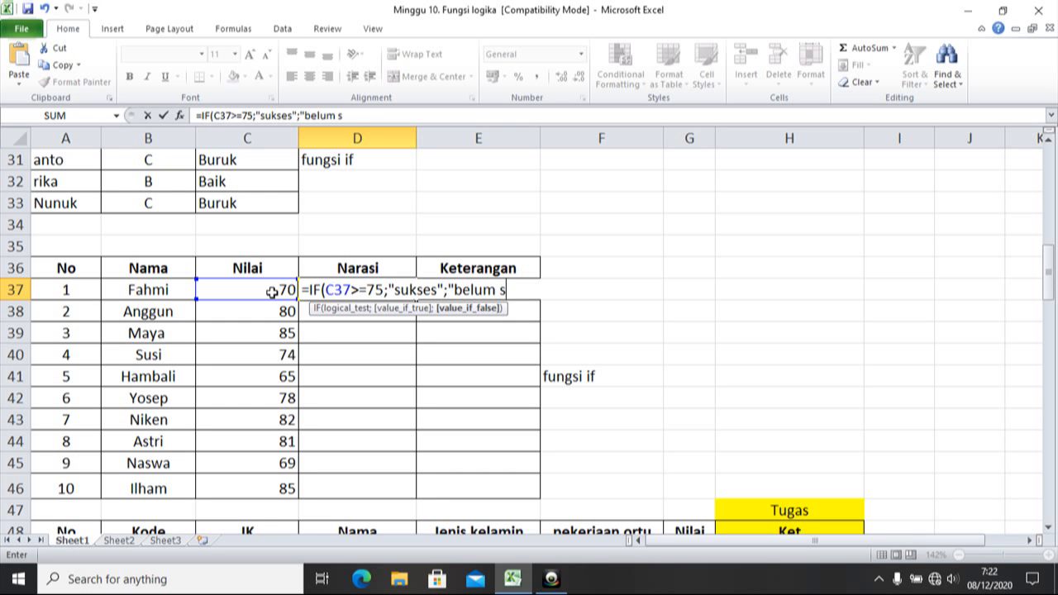
type("s\"")
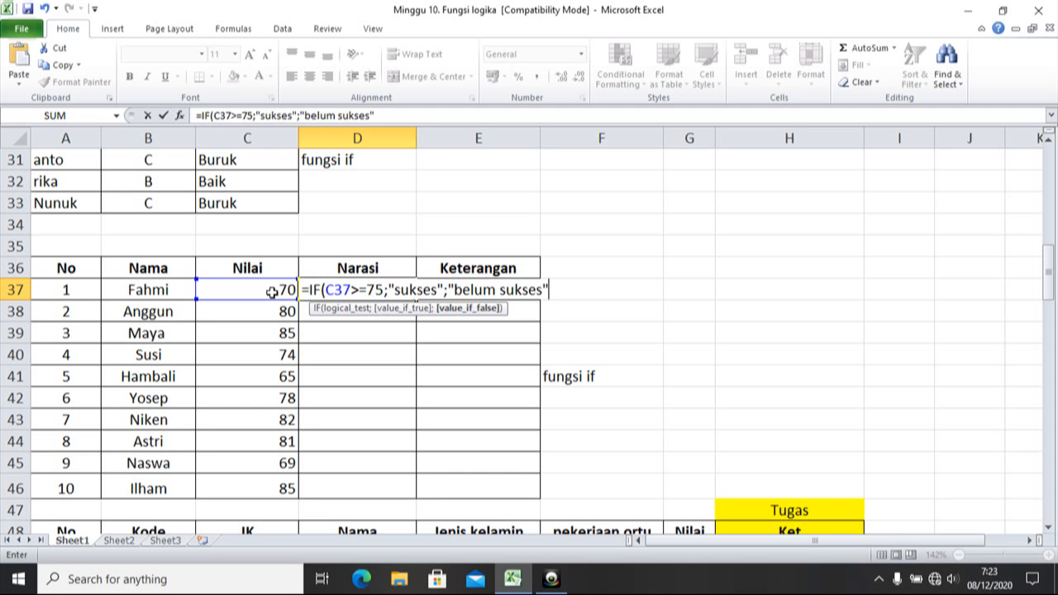
type(")")
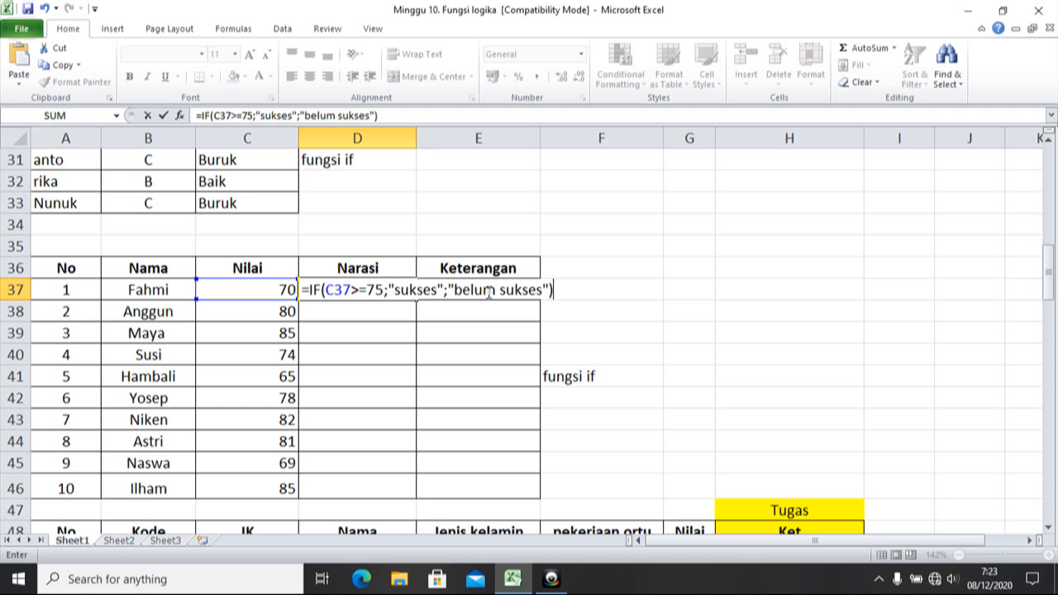
key("Return")
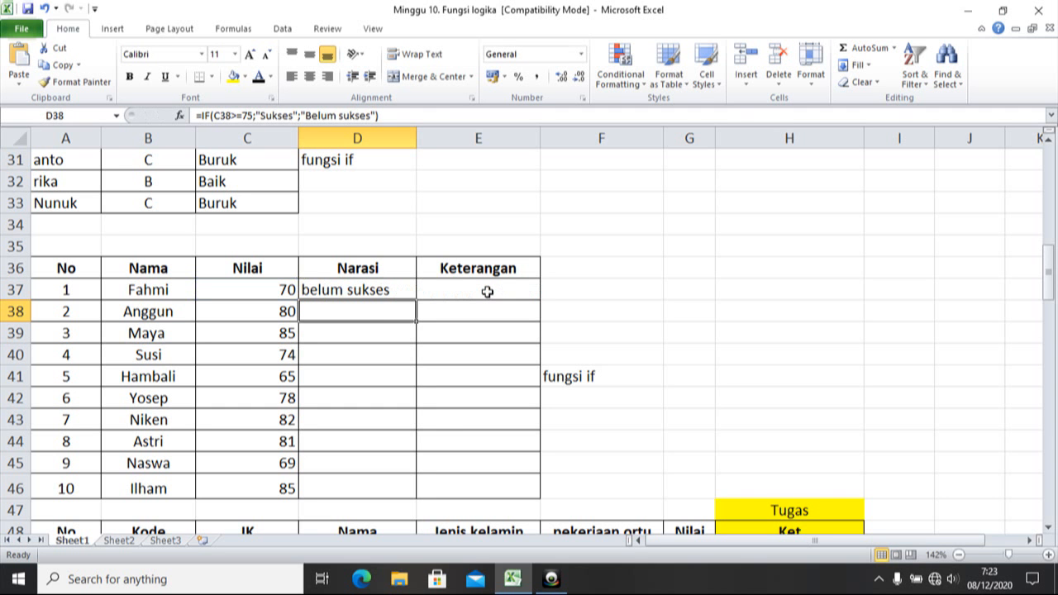
left_click(358, 290)
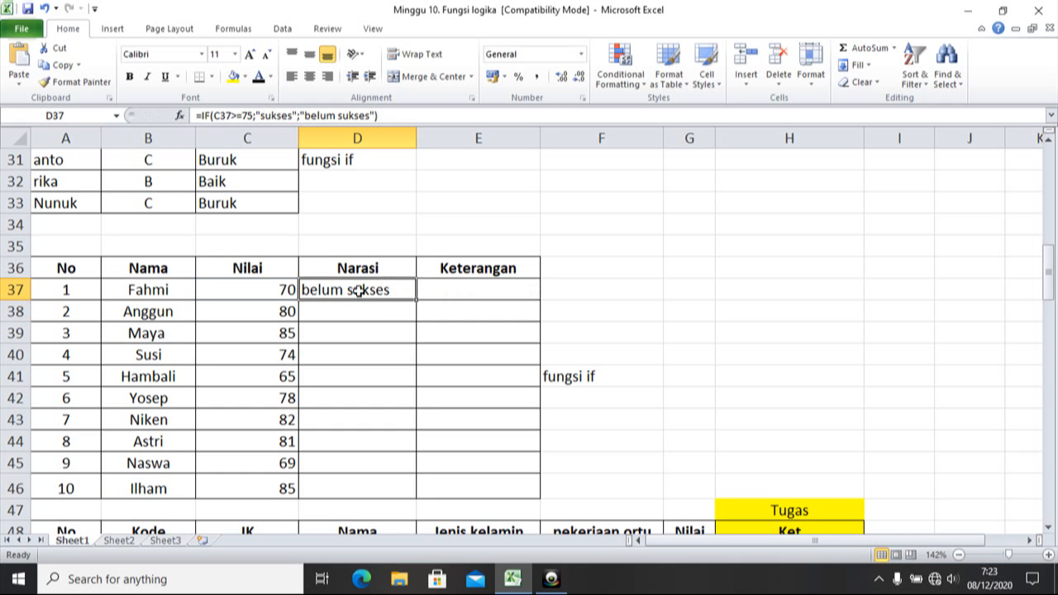
left_click_drag(416, 301, 408, 490)
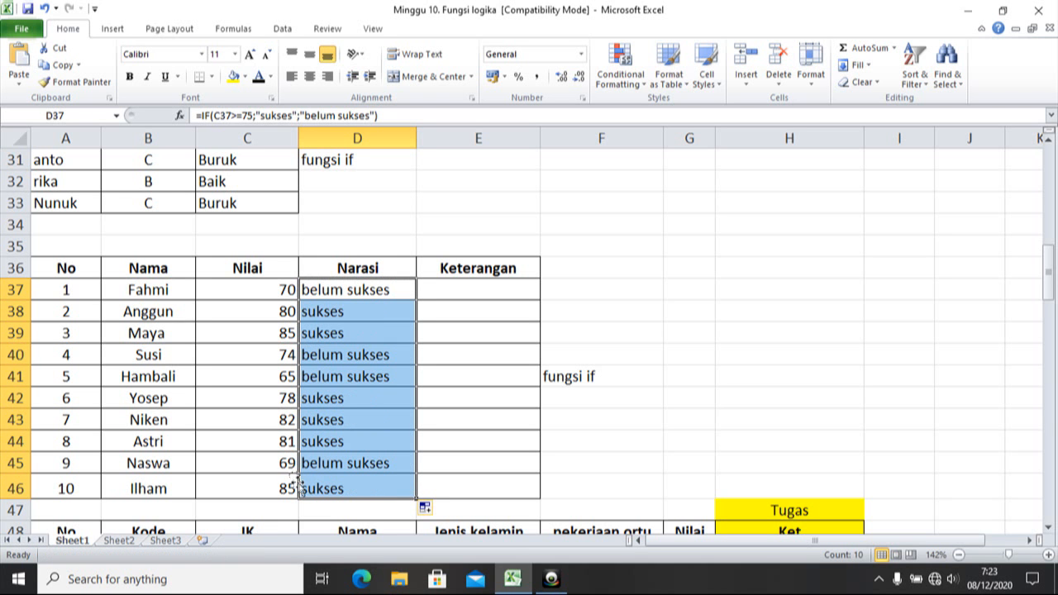
Clear the existing formula from E37 in the Keterangan column and select D37.
left_click(447, 292)
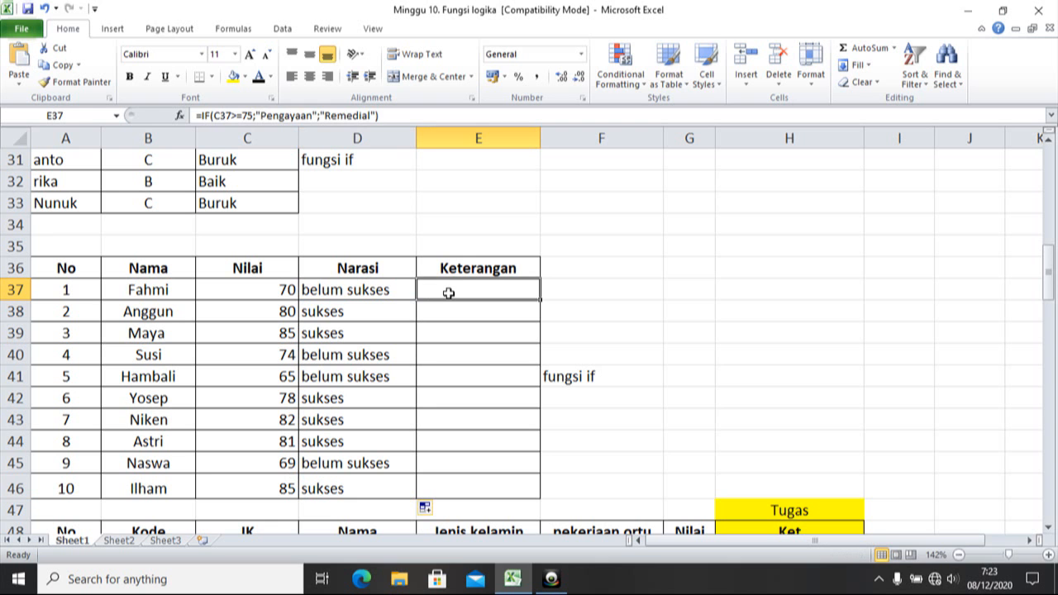
key("BackSpace")
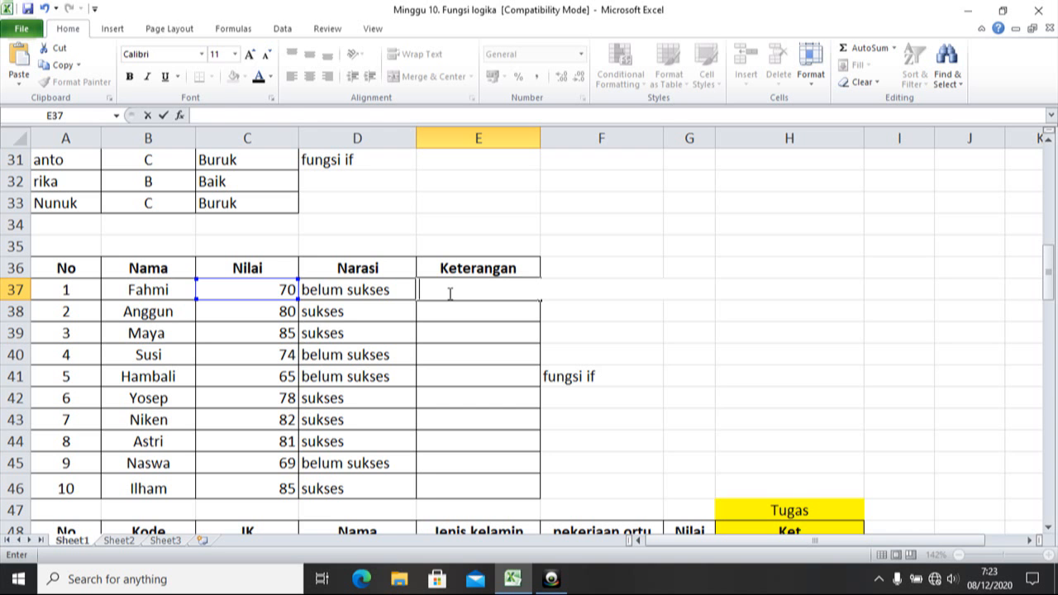
left_click(397, 284)
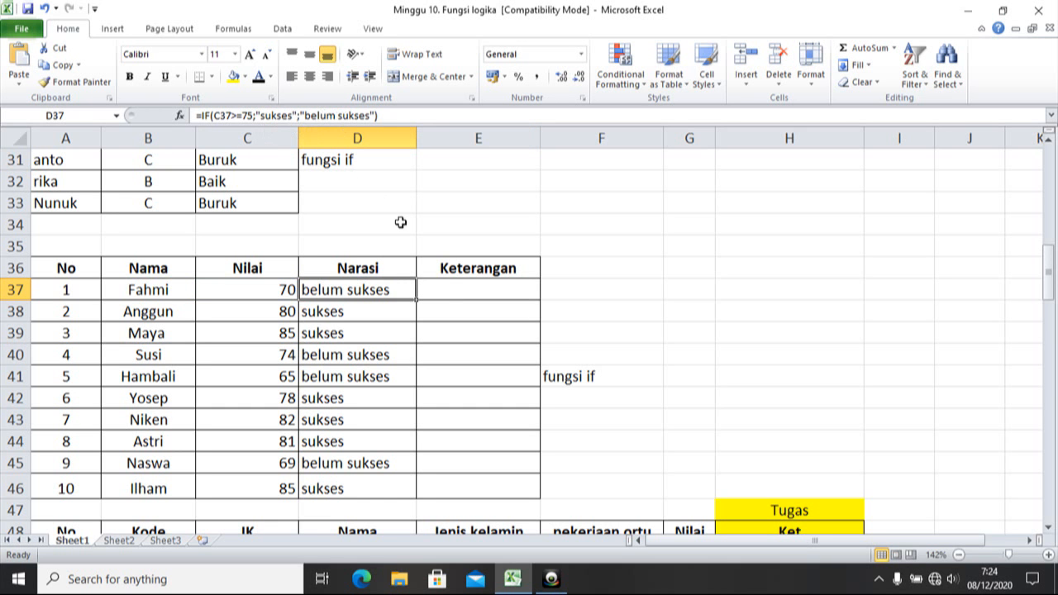
Start an IF formula in E37 of the Keterangan column that tests C37>=75.
left_click(461, 292)
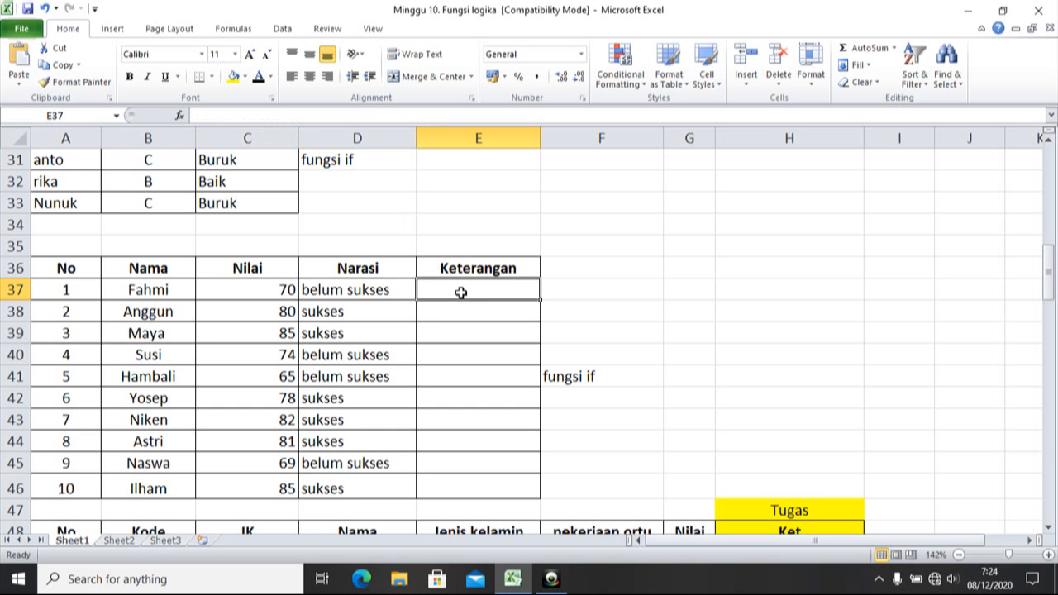
type("=")
key("BackSpace")
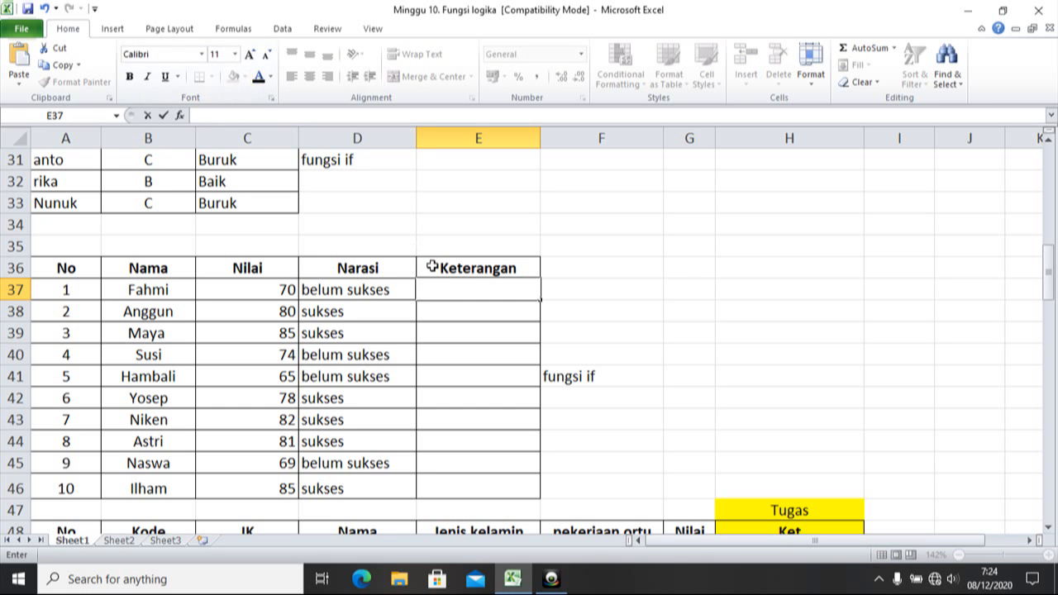
type("=if")
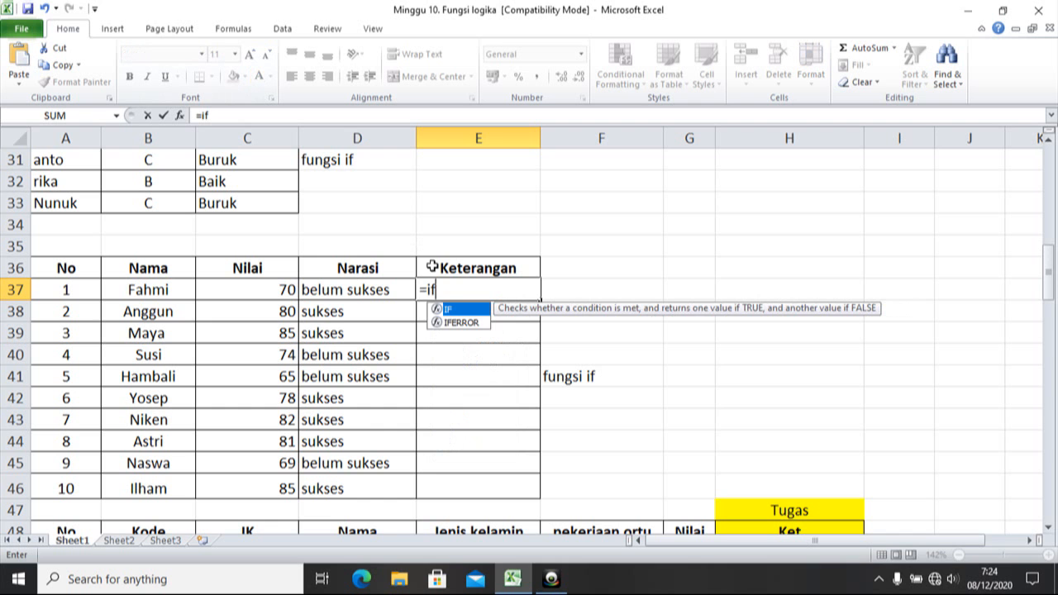
double_click(467, 313)
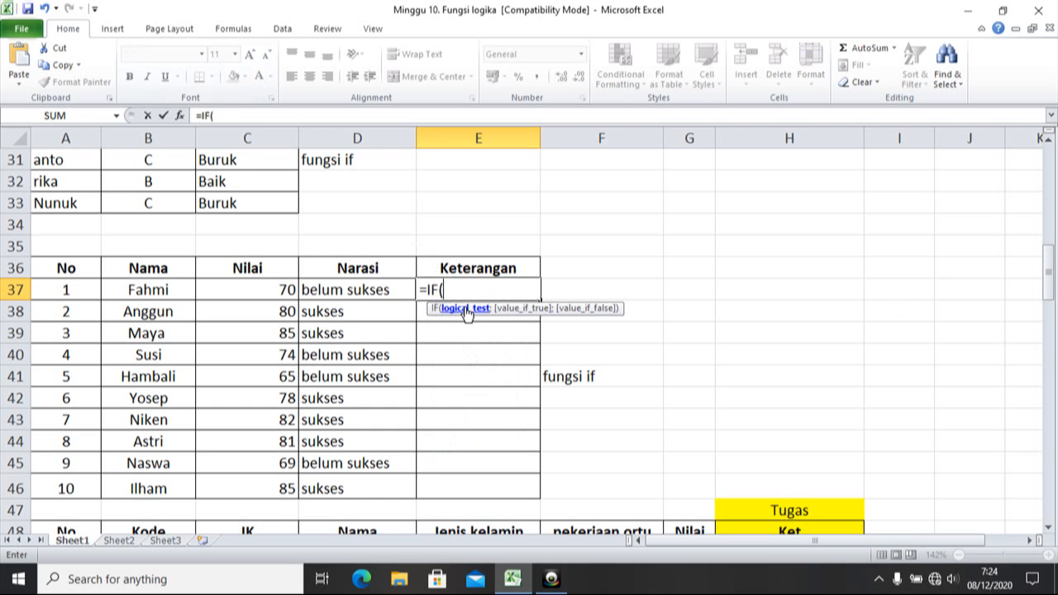
left_click(278, 293)
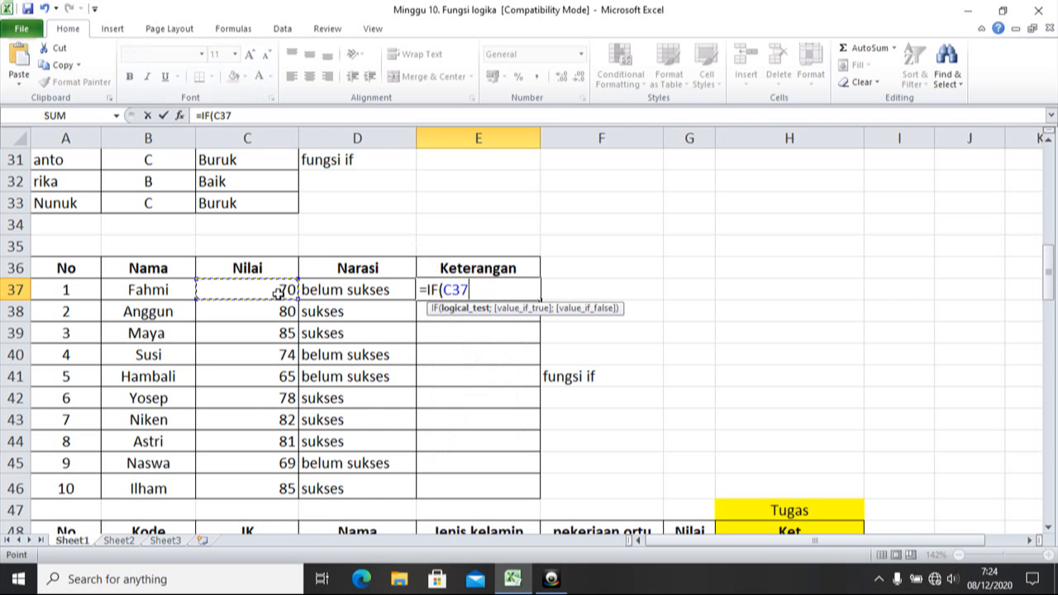
type(">=75")
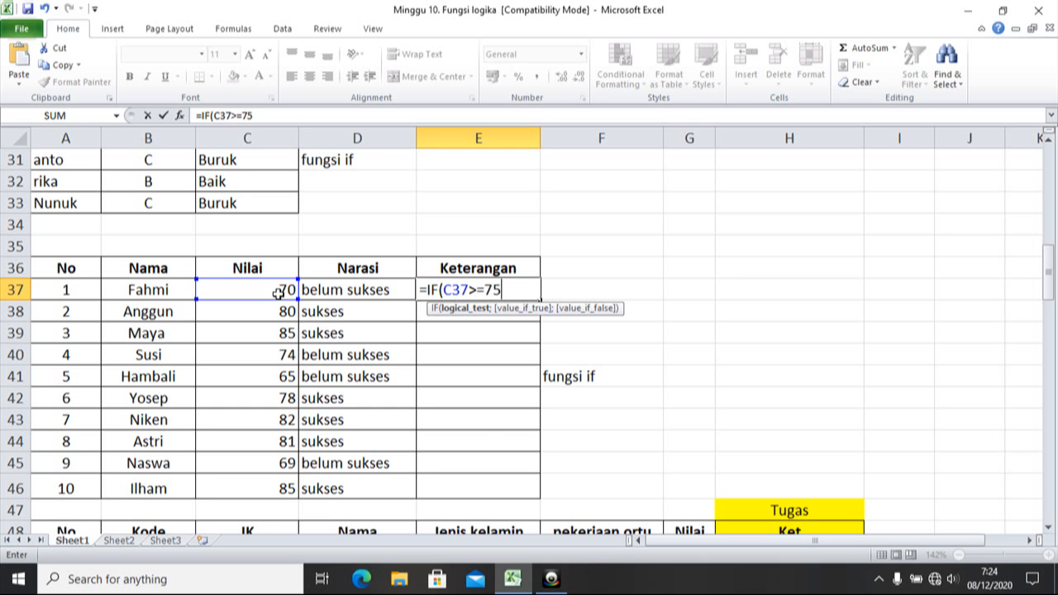
Complete the E37 formula with "Pengayaan" if true and "Remedial" if false.
type(";\"")
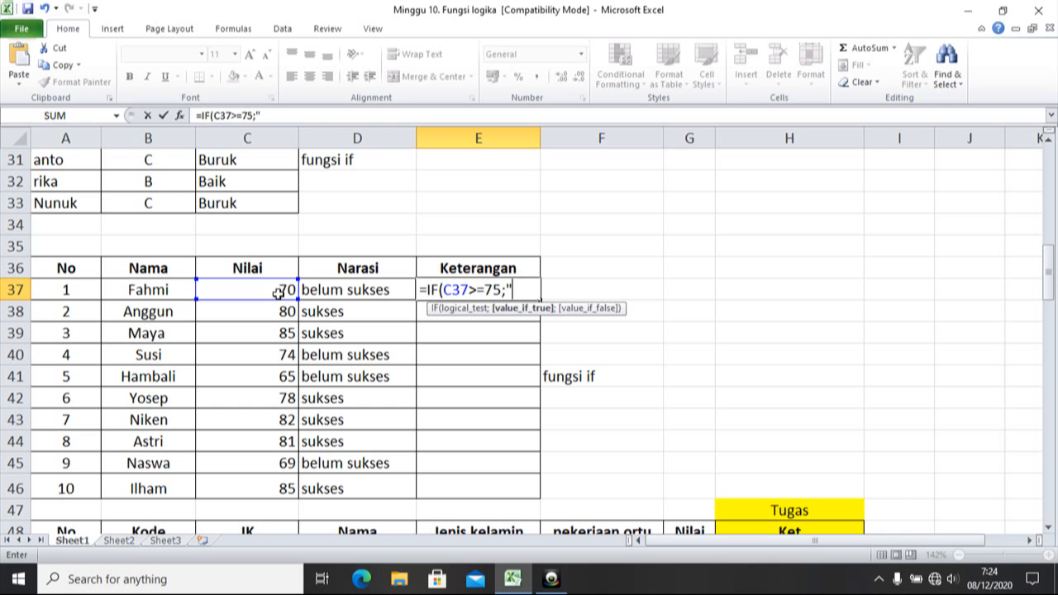
type("Pengayaa")
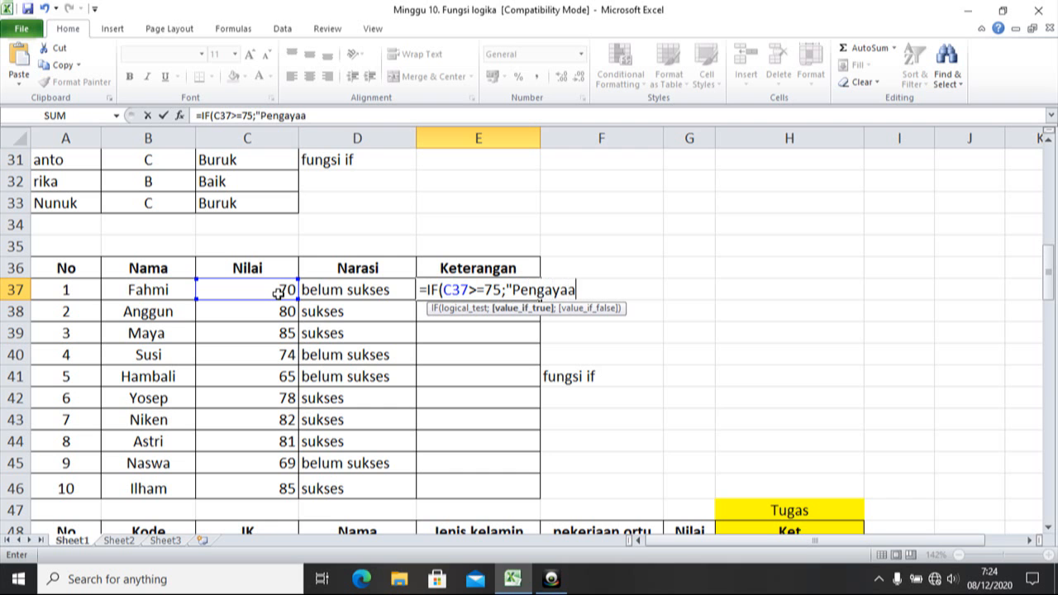
type("n\";\"")
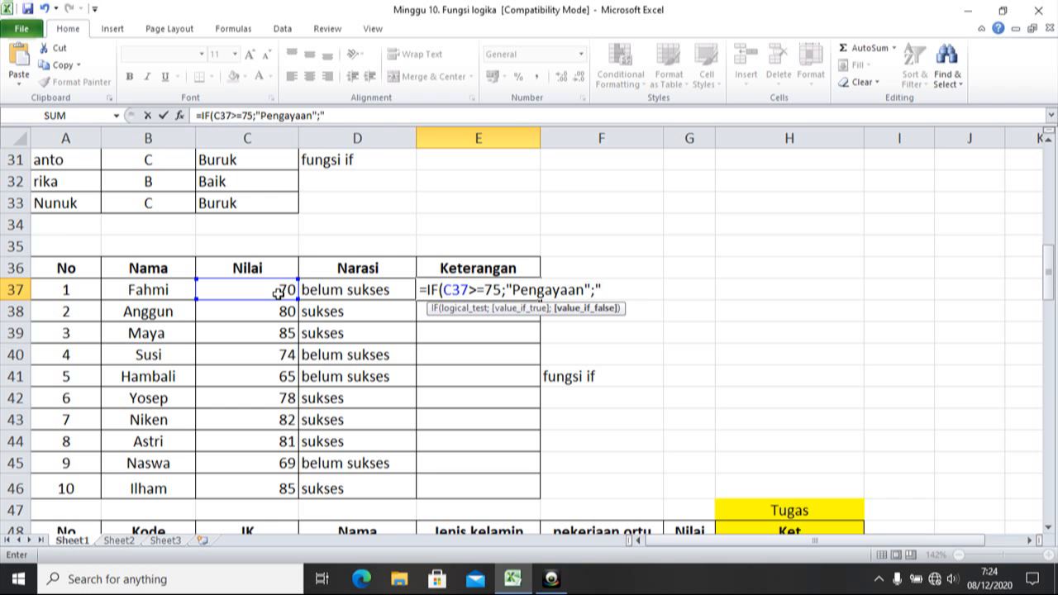
type("Remedi")
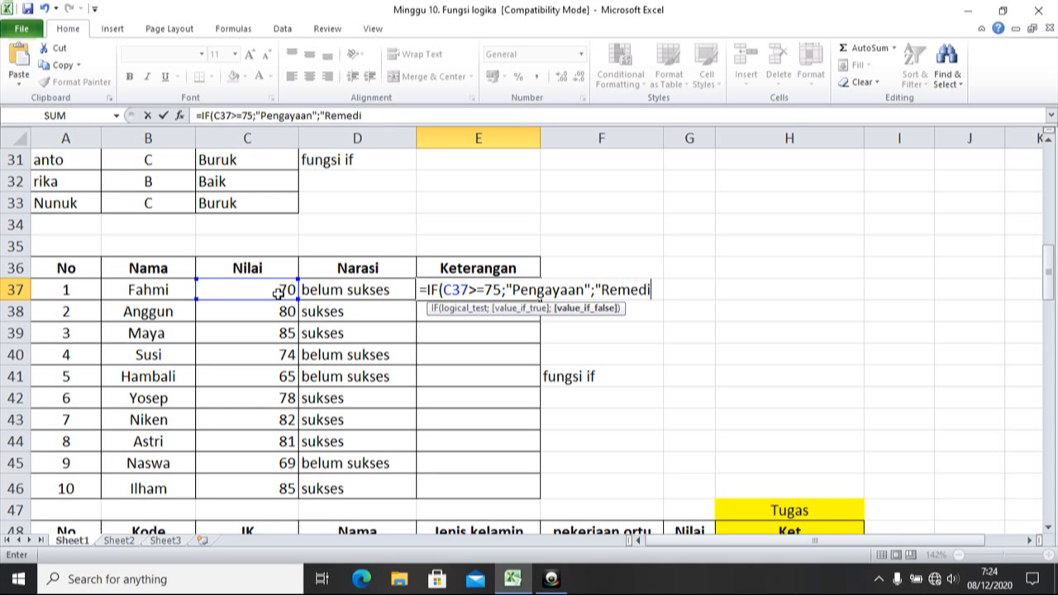
type("al\")")
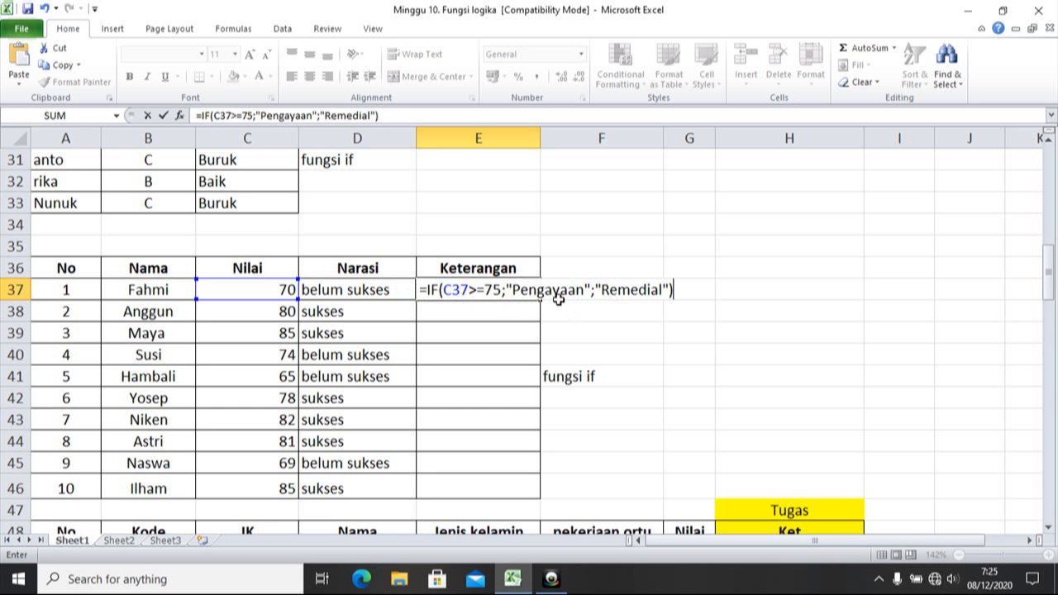
key("Return")
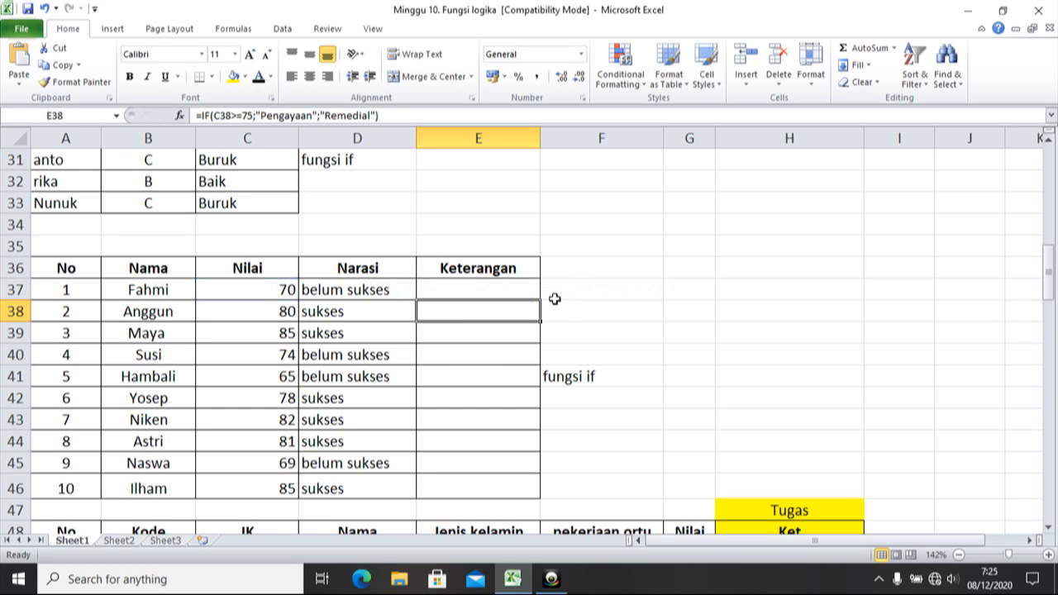
Apply the current dark font color to E37 and fill its formula down to E46.
left_click(522, 284)
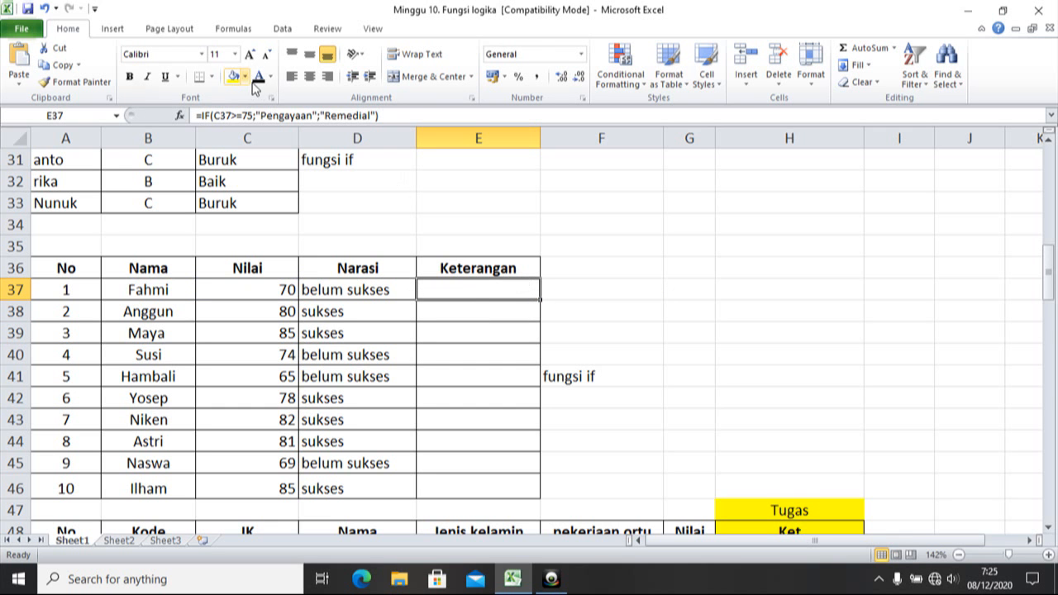
left_click(259, 78)
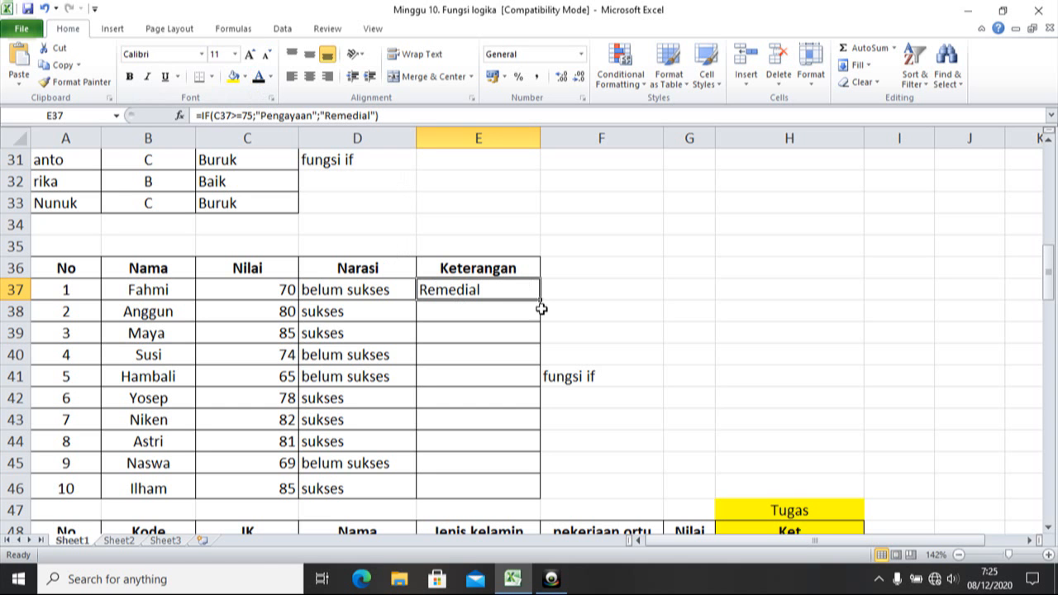
left_click_drag(541, 304, 541, 494)
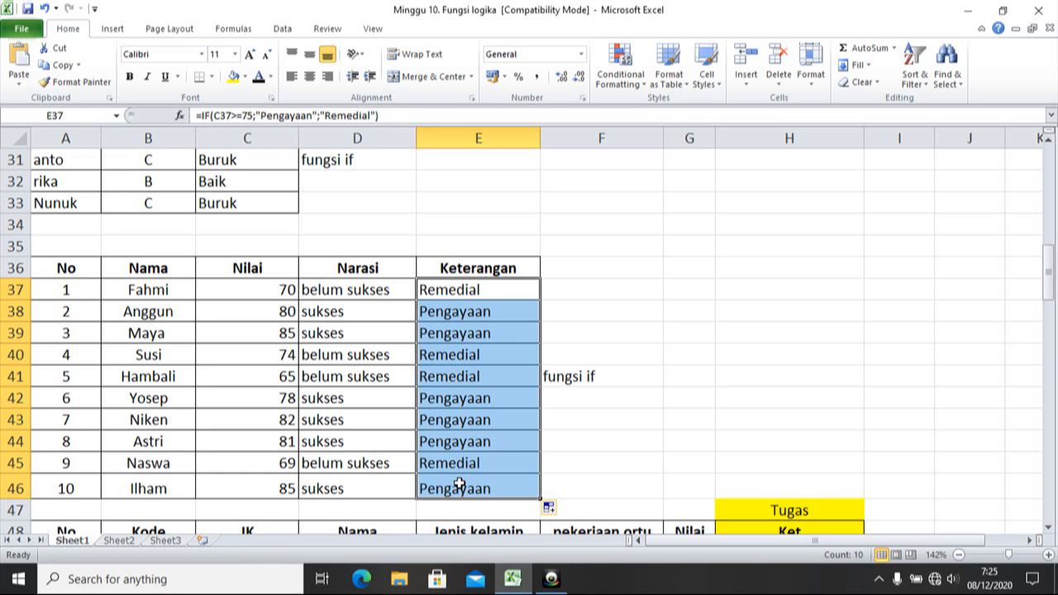
Clear the existing formulas from the Jenis kelamin column, cells E49 to E58.
key("Down")
key("Down")
key("Down")
key("Down")
key("Down")
key("Down")
key("Down")
key("Down")
key("Down")
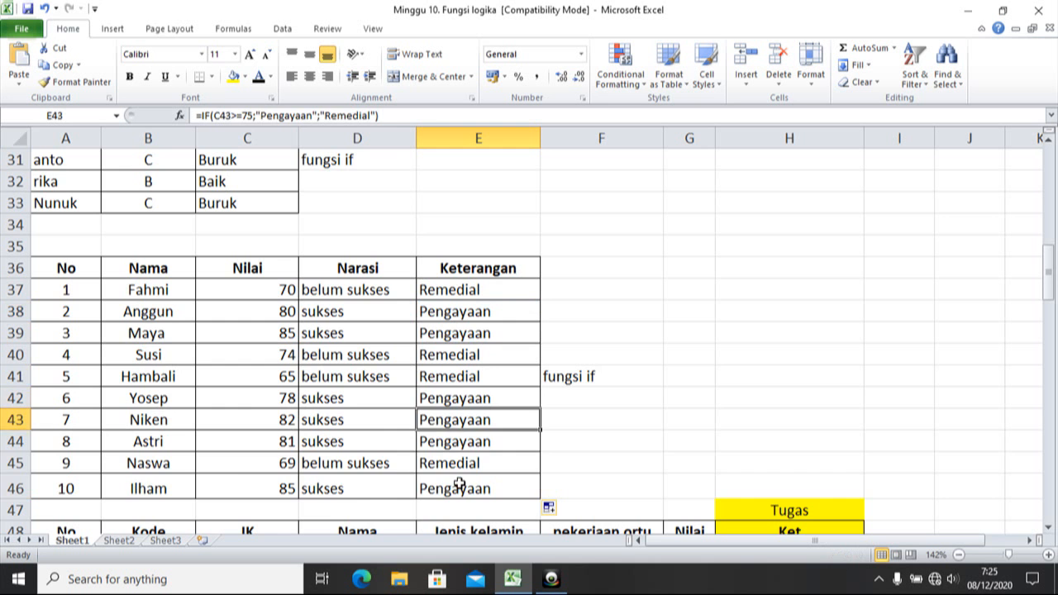
key("Down")
key("Down")
key("Down")
key("Down")
key("Down")
key("Down")
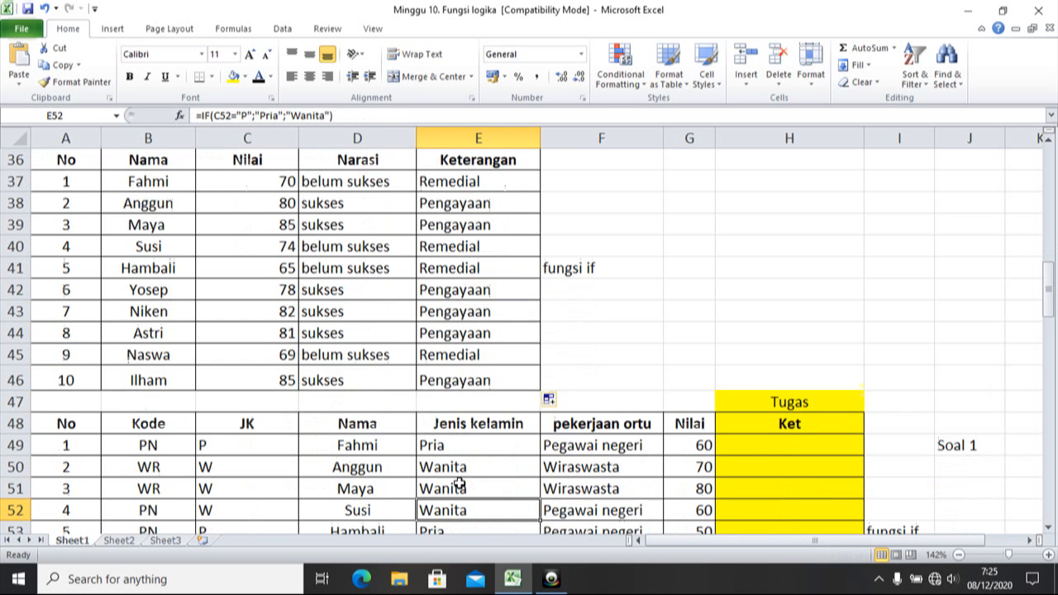
key("Down")
key("Down")
key("Down")
key("Down")
key("Down")
key("Down")
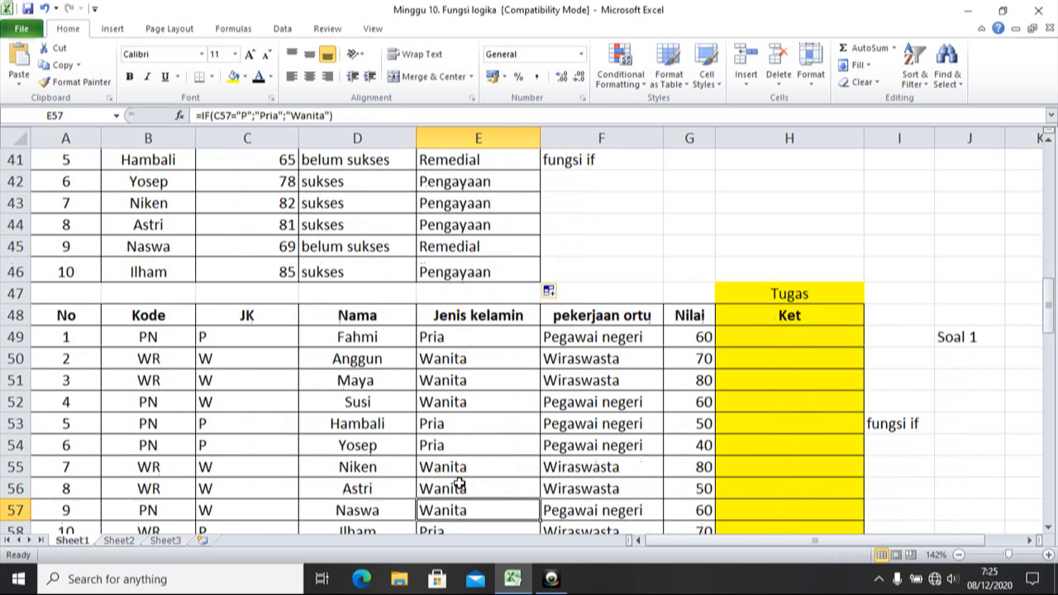
key("Down")
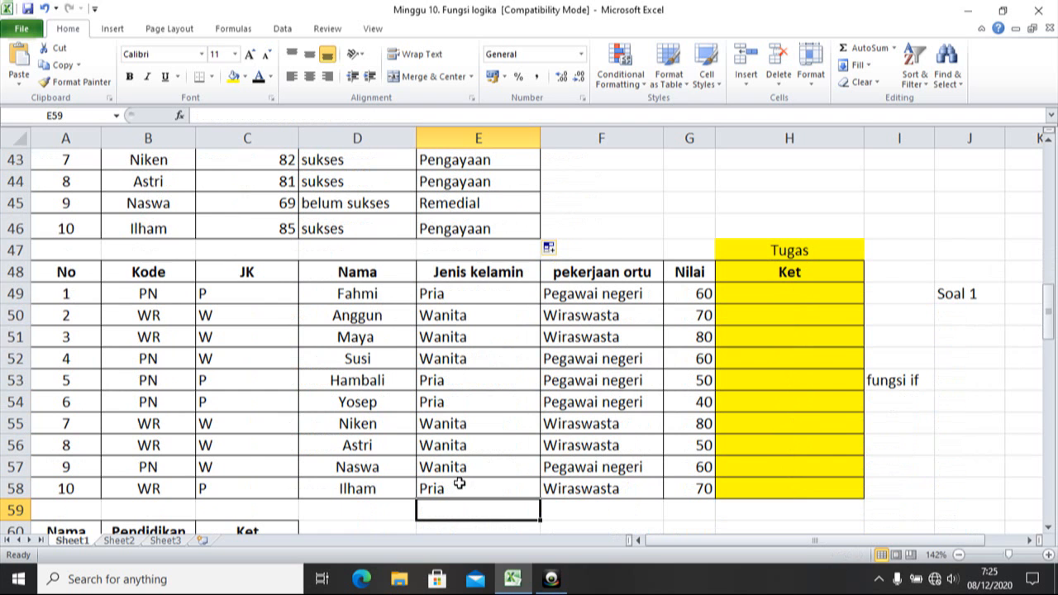
left_click(457, 294)
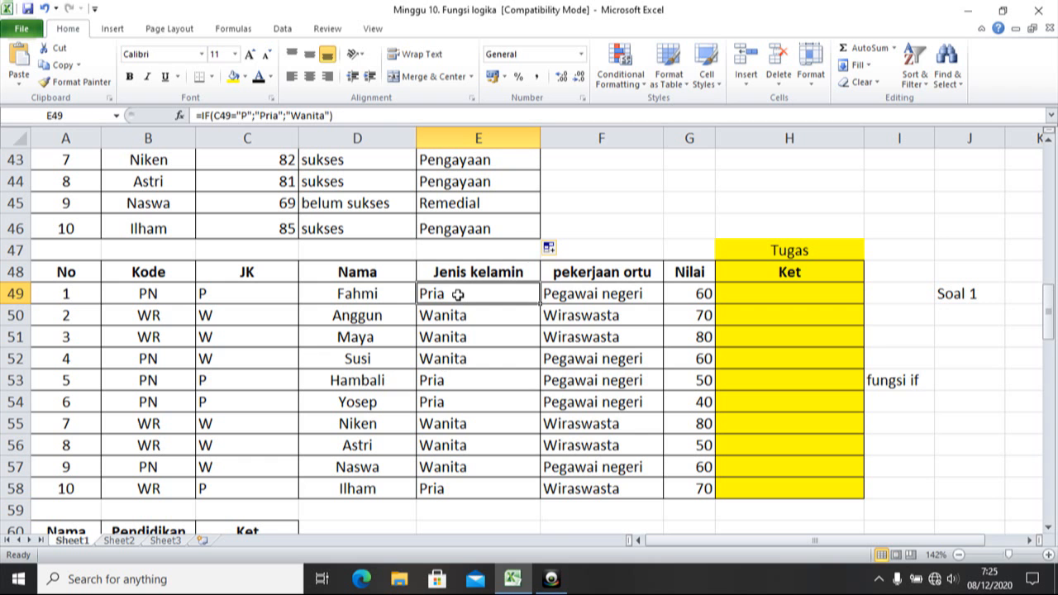
key("BackSpace")
key("Return")
key("BackSpace")
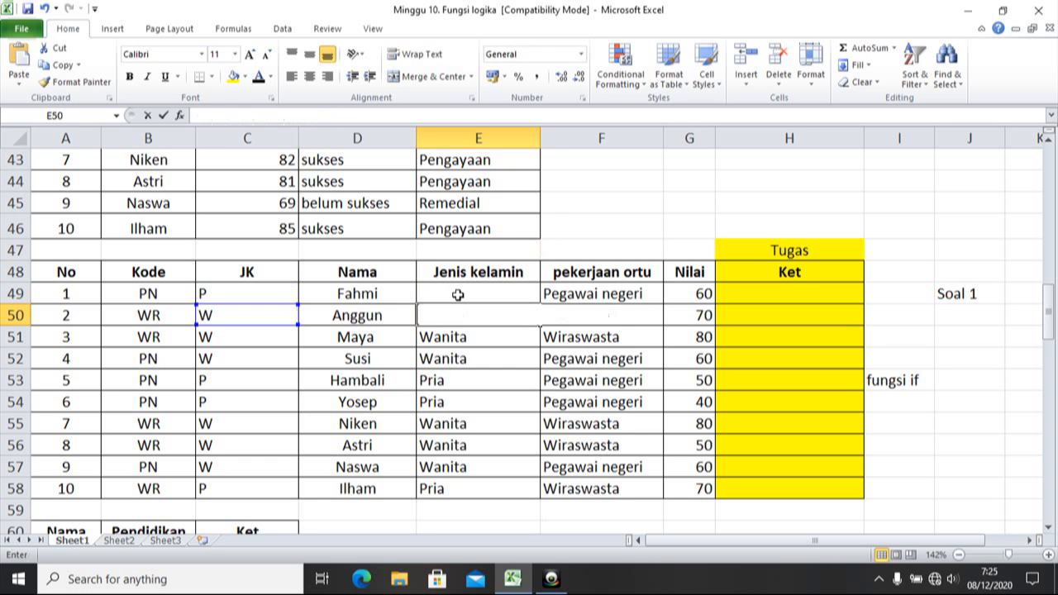
key("Return")
key("BackSpace")
key("Return")
key("BackSpace")
key("Return")
key("BackSpace")
key("Return")
key("BackSpace")
key("Return")
key("BackSpace")
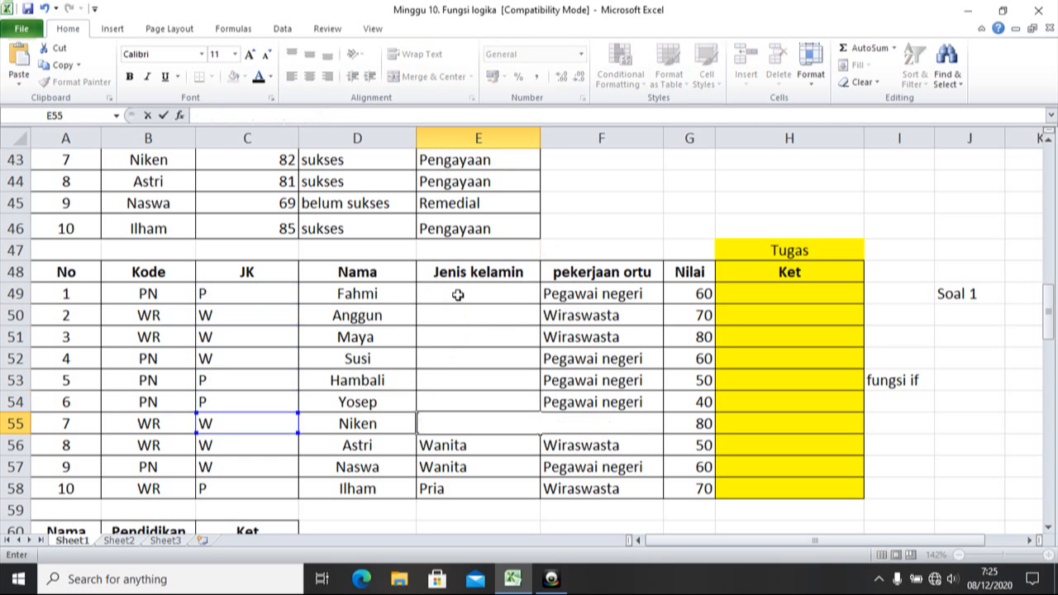
key("Return")
key("BackSpace")
key("Return")
key("BackSpace")
key("Return")
key("BackSpace")
key("Tab")
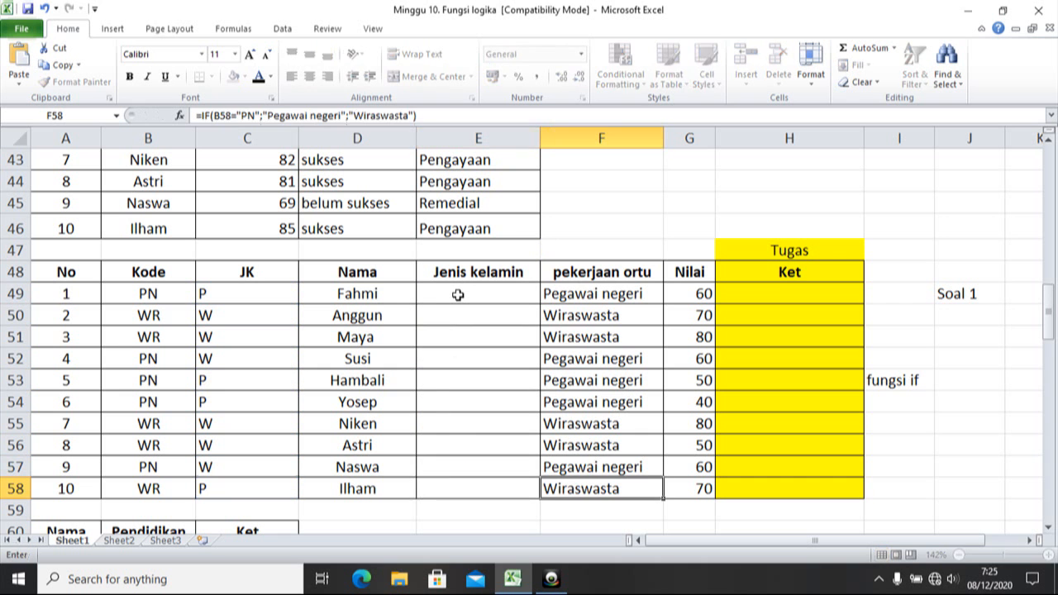
Clear the existing formulas from the pekerjaan ortu column, cells F58 up to F49, and select E49.
key("BackSpace")
key("shift+Return")
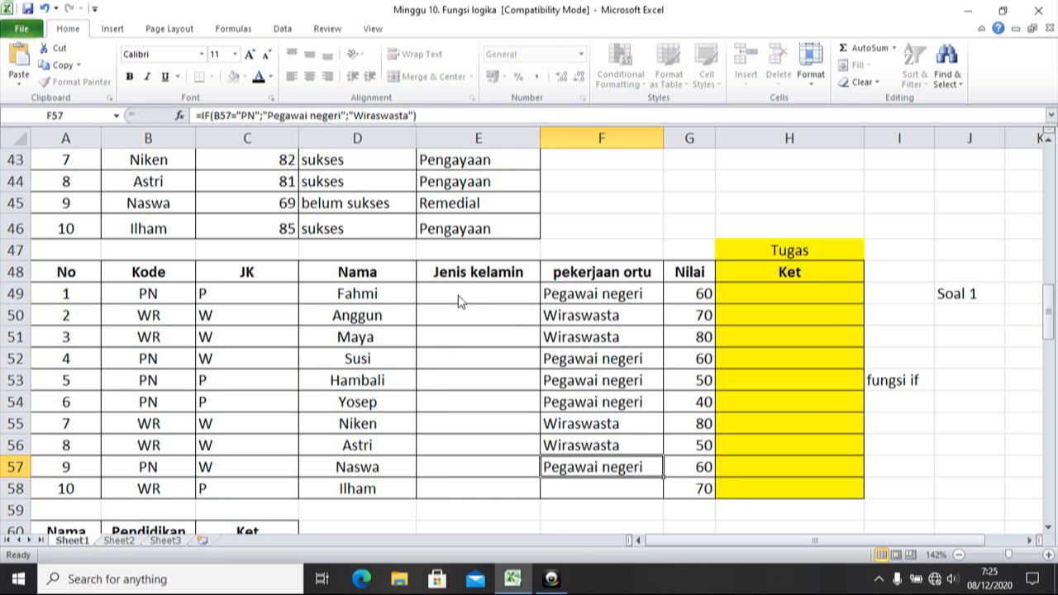
key("BackSpace")
key("shift+Return")
key("BackSpace")
key("shift+Return")
key("BackSpace")
key("shift+Return")
key("BackSpace")
key("shift+Return")
key("BackSpace")
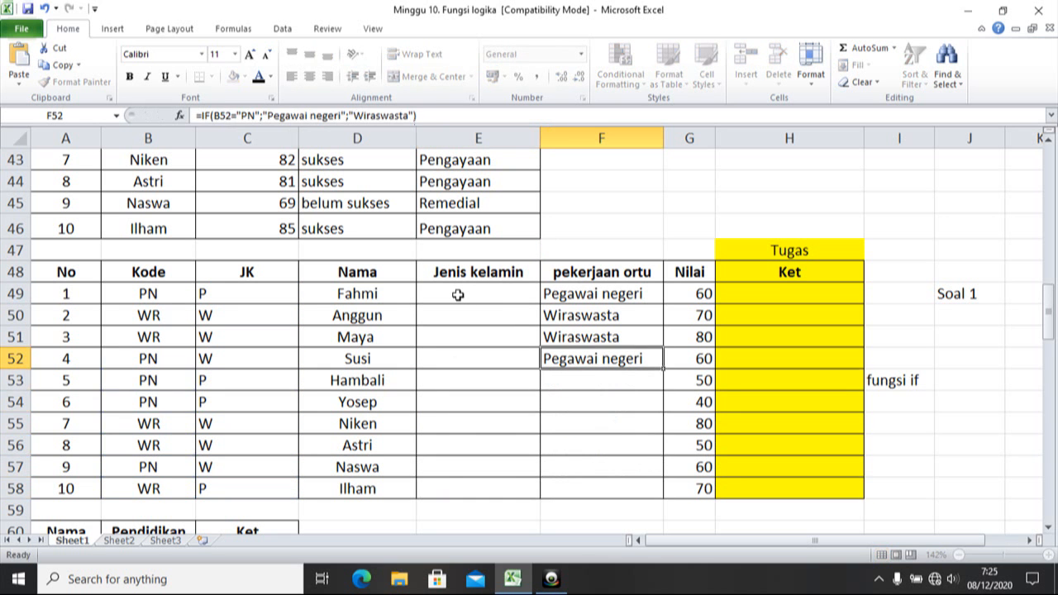
key("shift+Return")
key("BackSpace")
key("shift+Return")
key("BackSpace")
key("shift+Return")
key("BackSpace")
key("shift+Return")
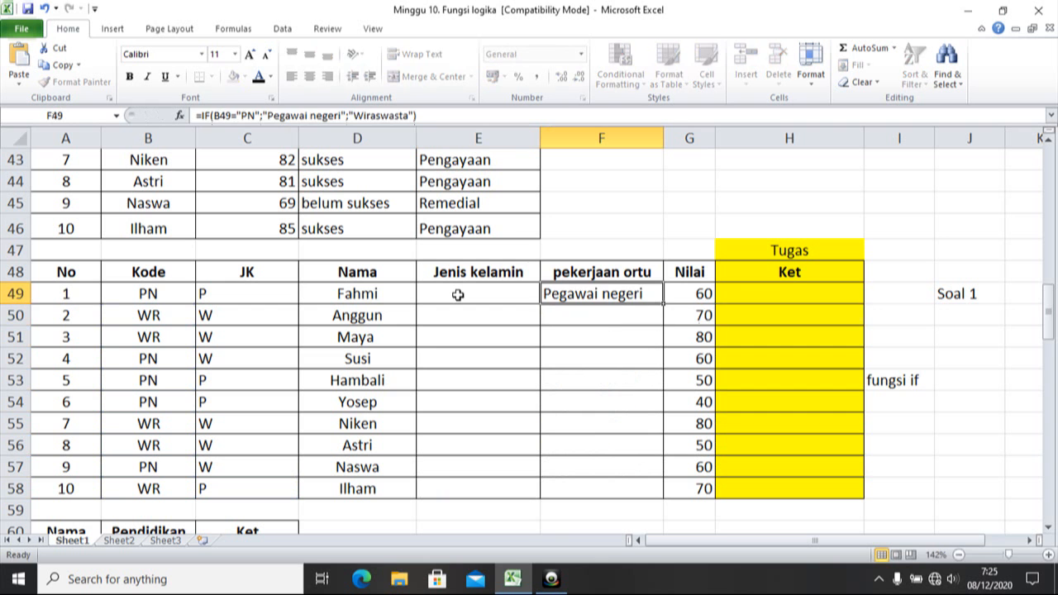
key("BackSpace")
left_click(457, 296)
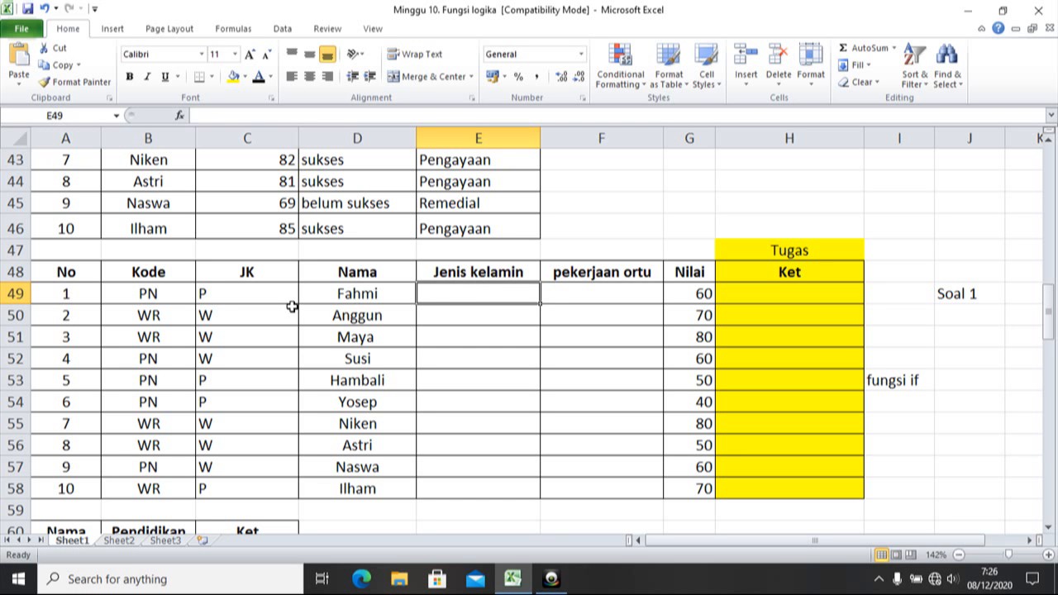
Start an IF formula in E49 of the Jenis kelamin column that tests C49="P".
double_click(457, 298)
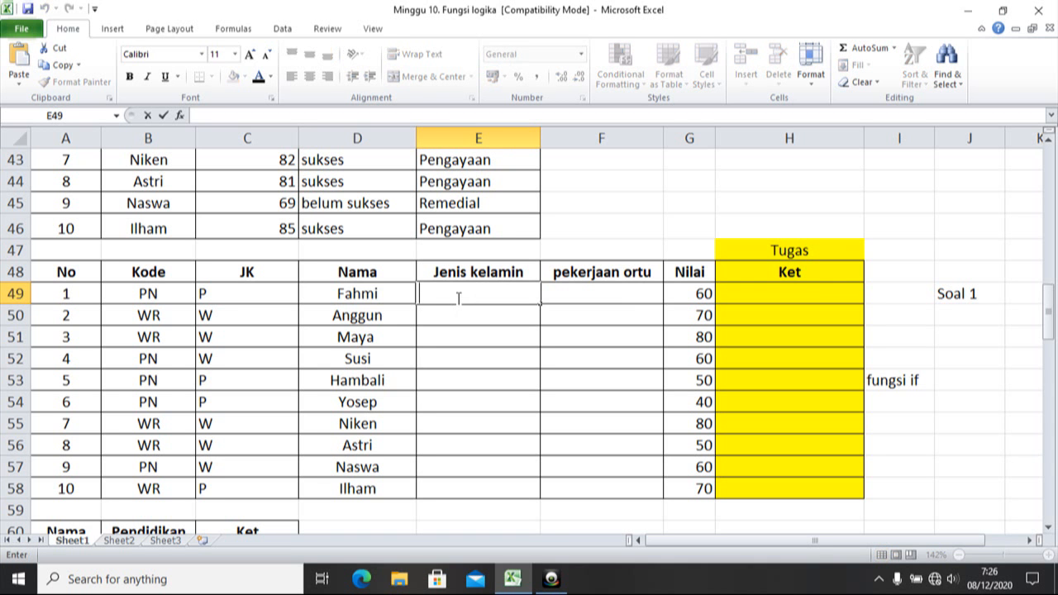
type("=")
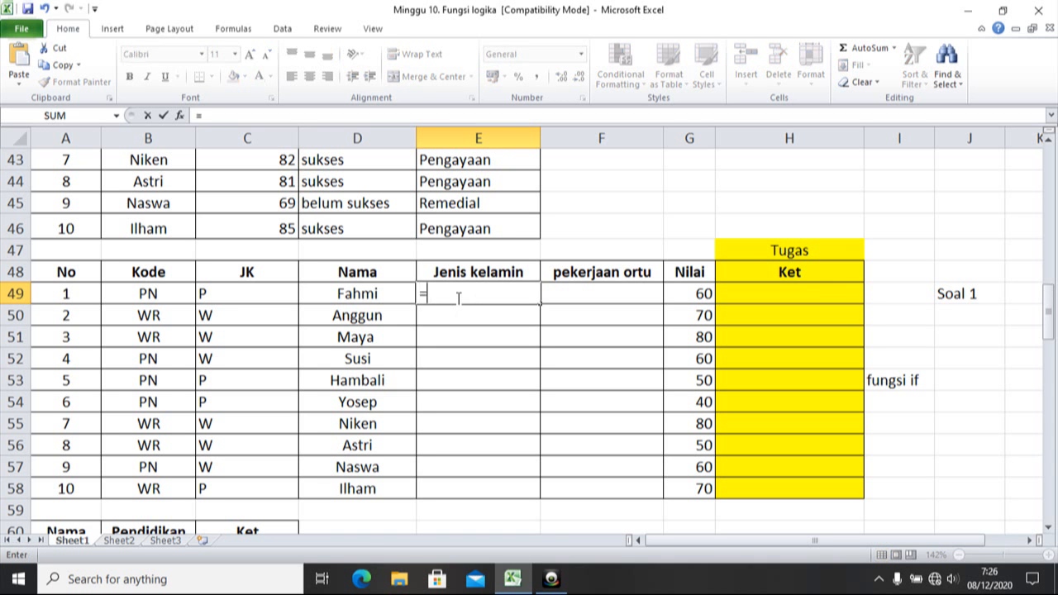
type("if")
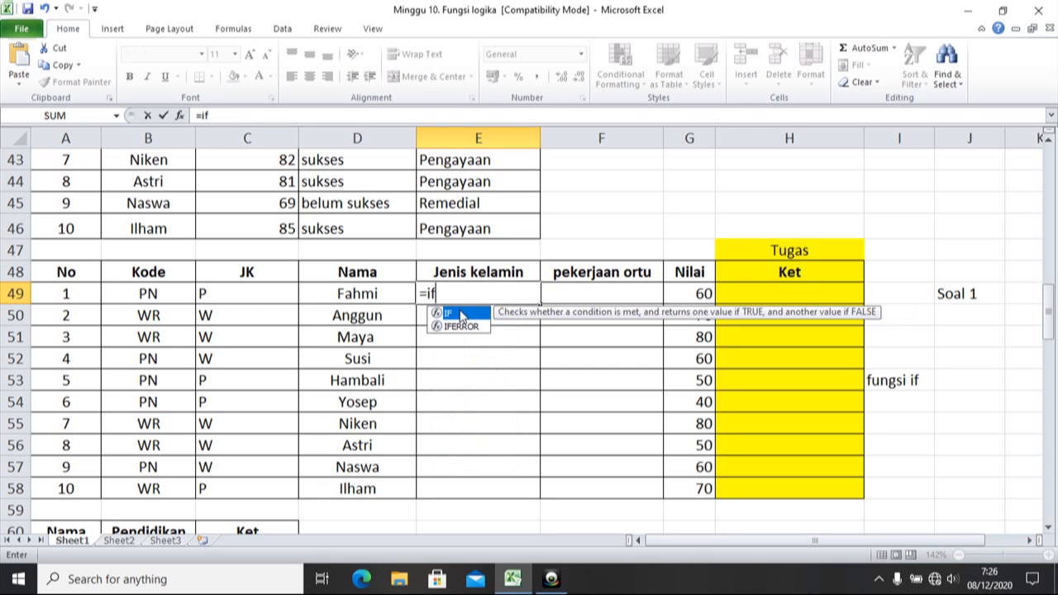
double_click(461, 314)
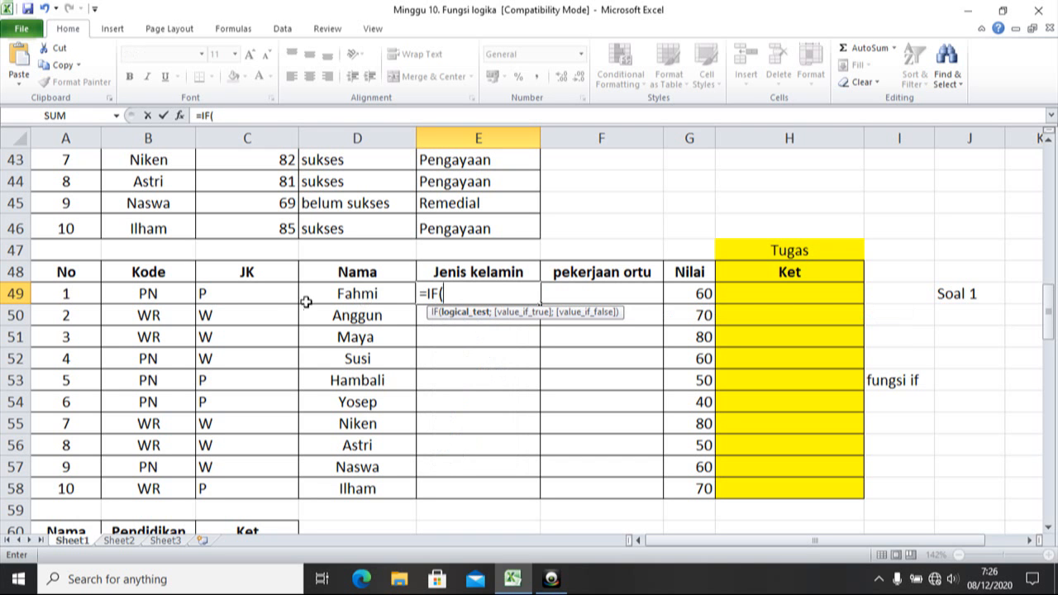
left_click(264, 298)
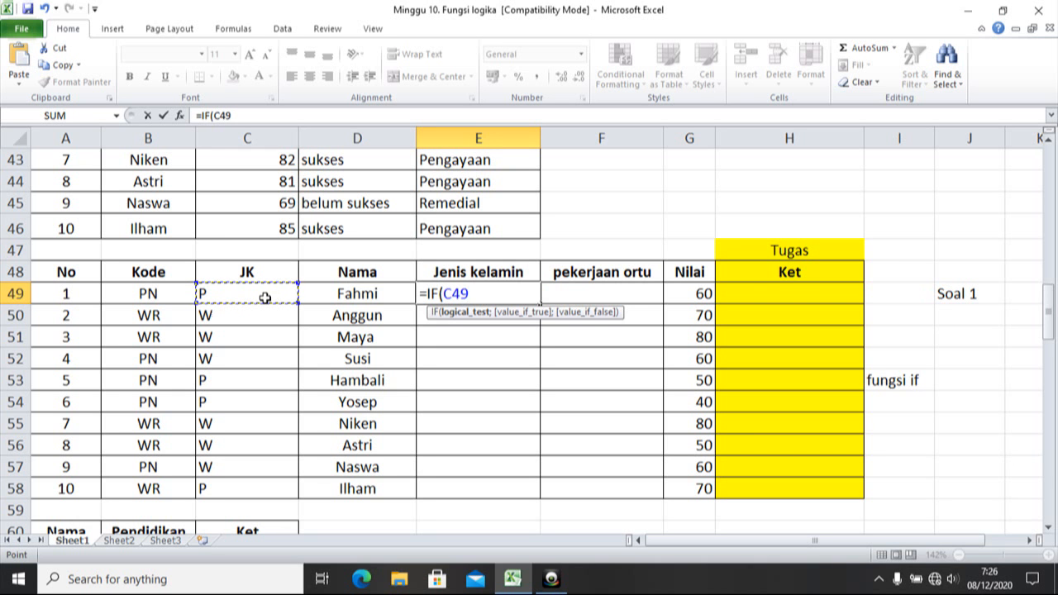
type("=\"P\";")
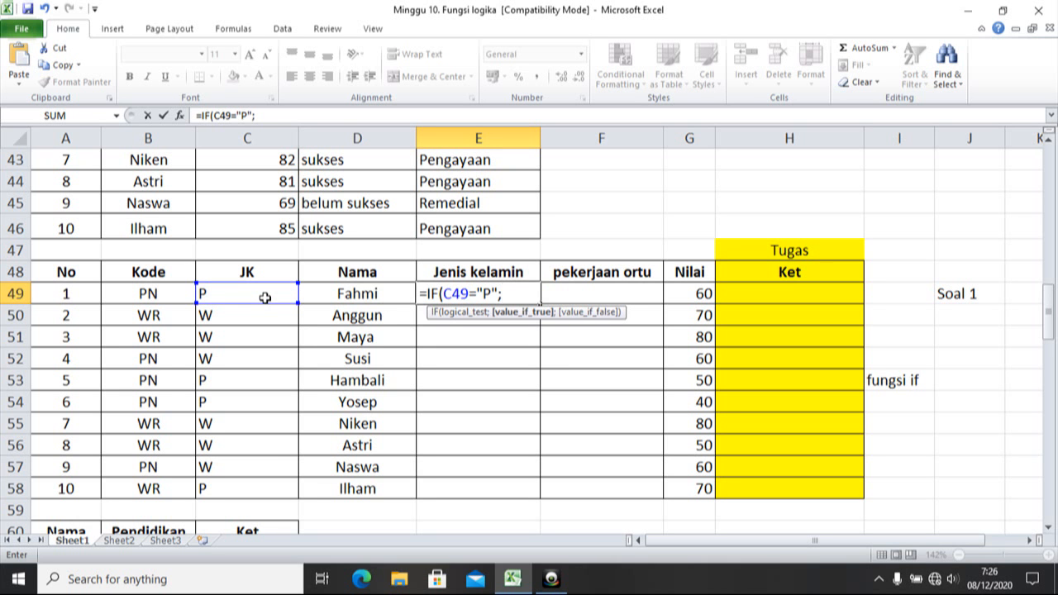
Complete E49's IF formula with "Pria" if true and "Wanita" if false, and fill it down to E58.
type("\"Pria")
type("\";")
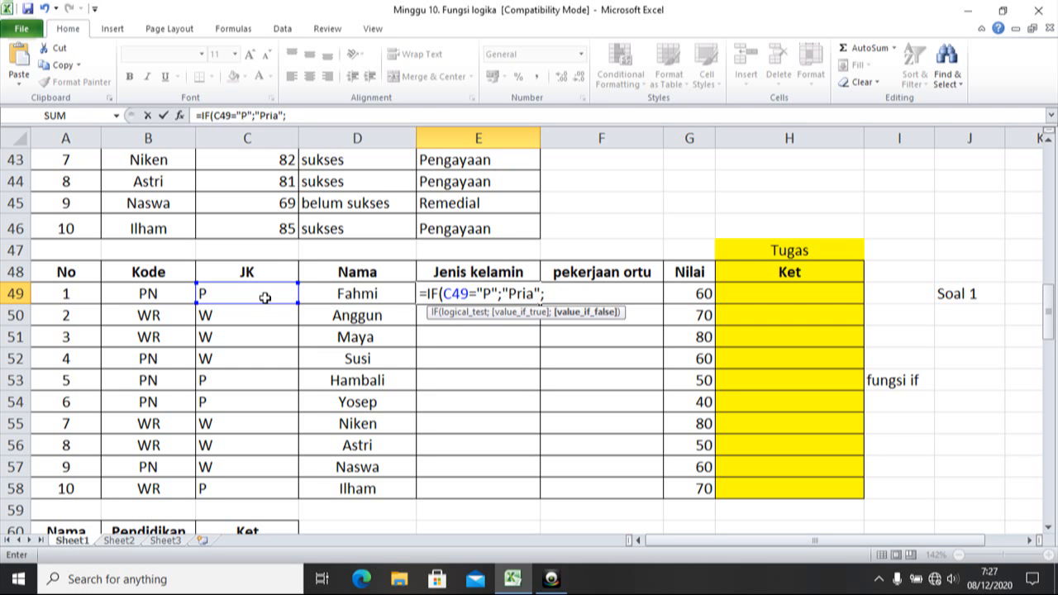
type("\"Wanita")
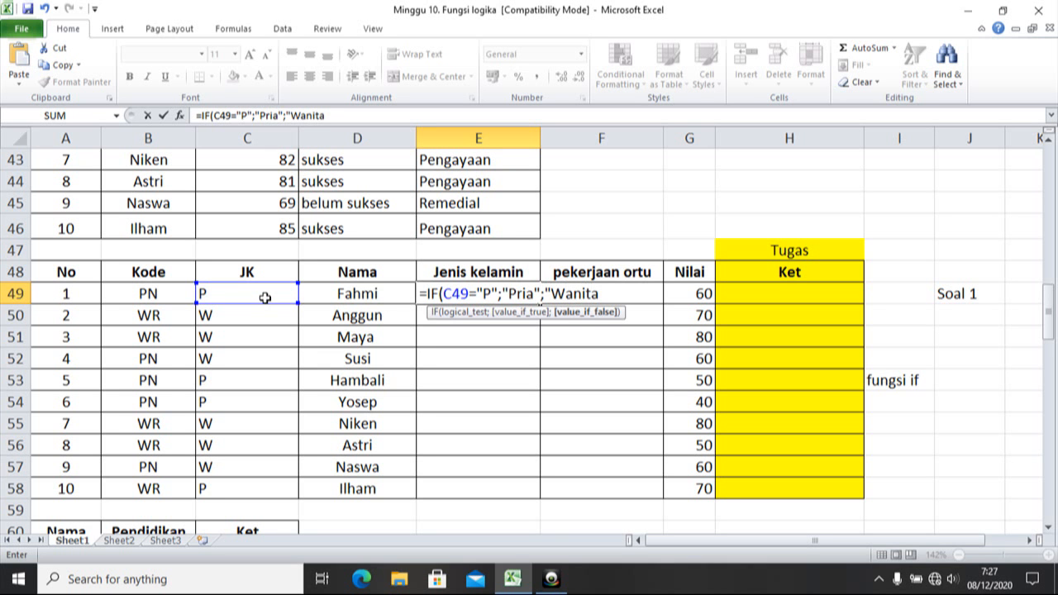
type("\")")
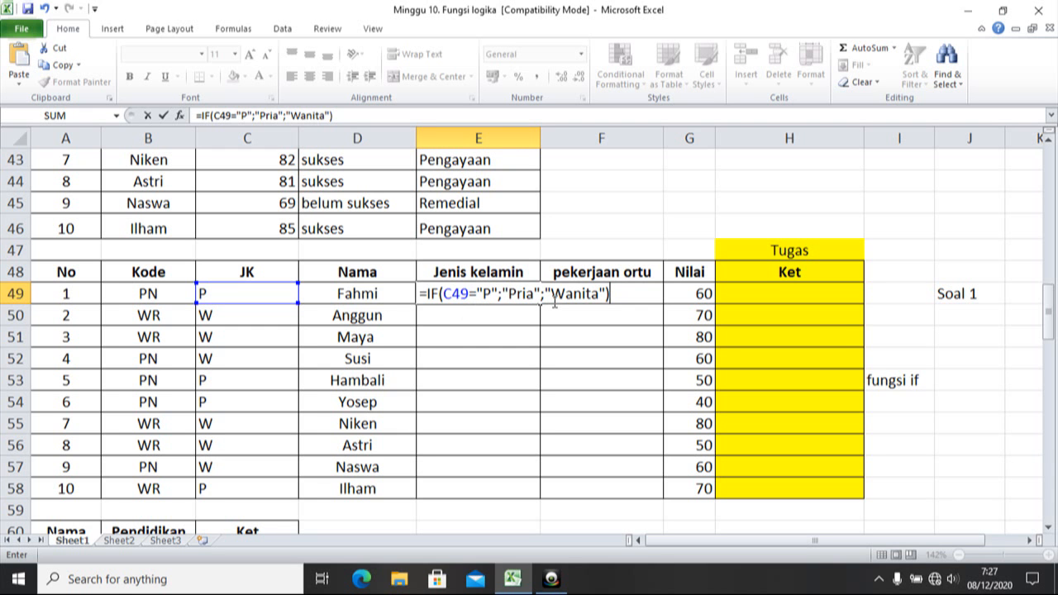
key("Return")
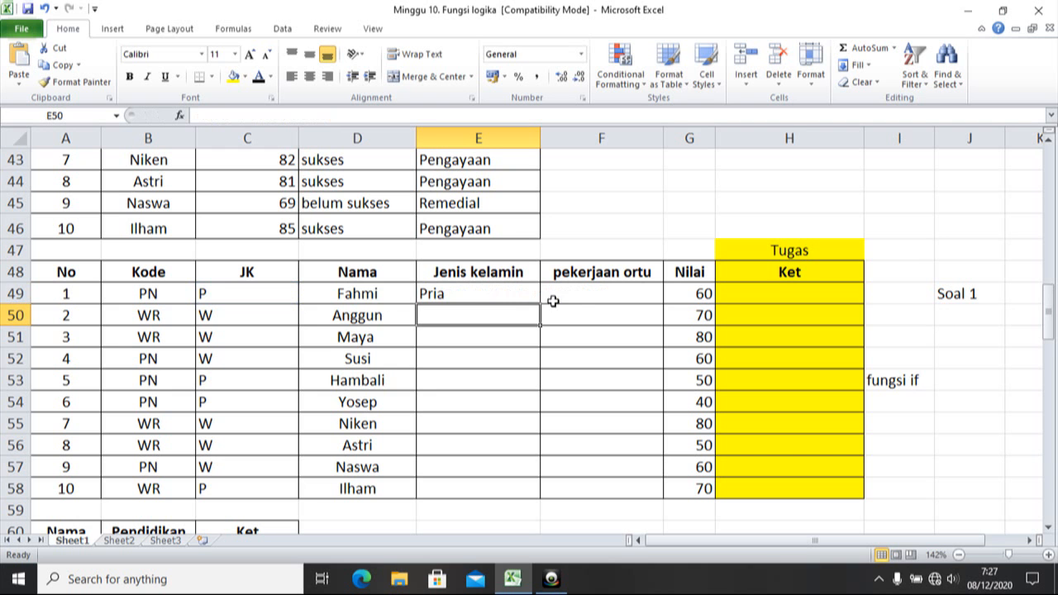
left_click(499, 292)
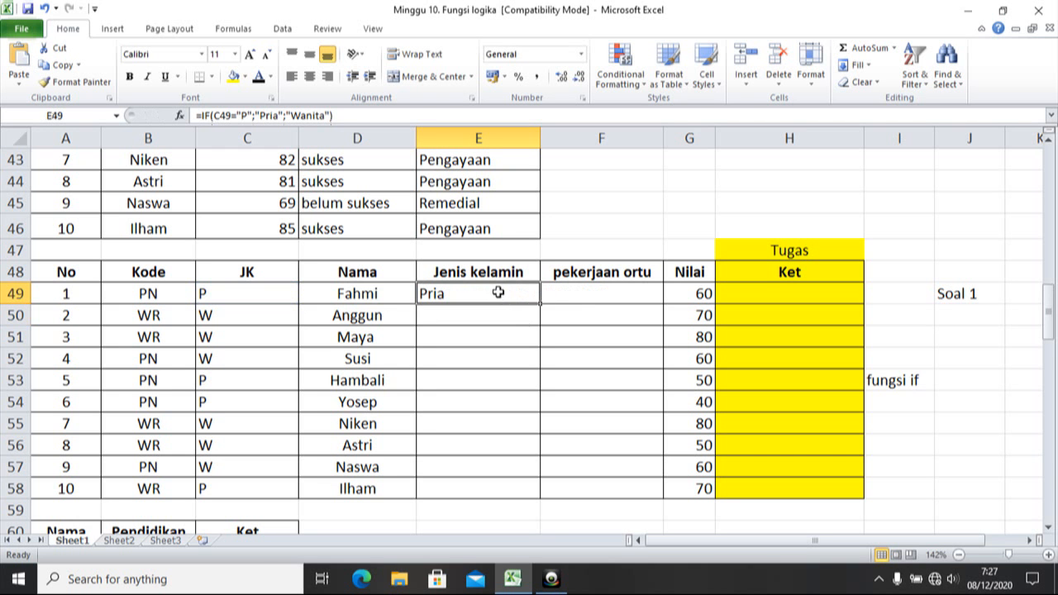
left_click_drag(539, 304, 540, 498)
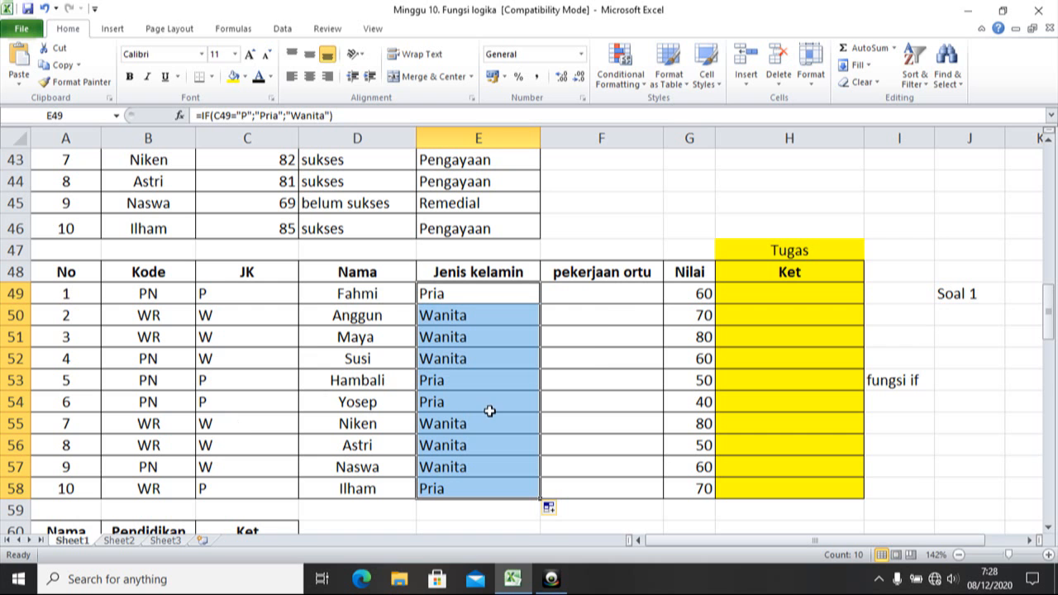
Start an IF formula in F49 of the pekerjaan ortu column that tests B49="PN".
left_click(608, 295)
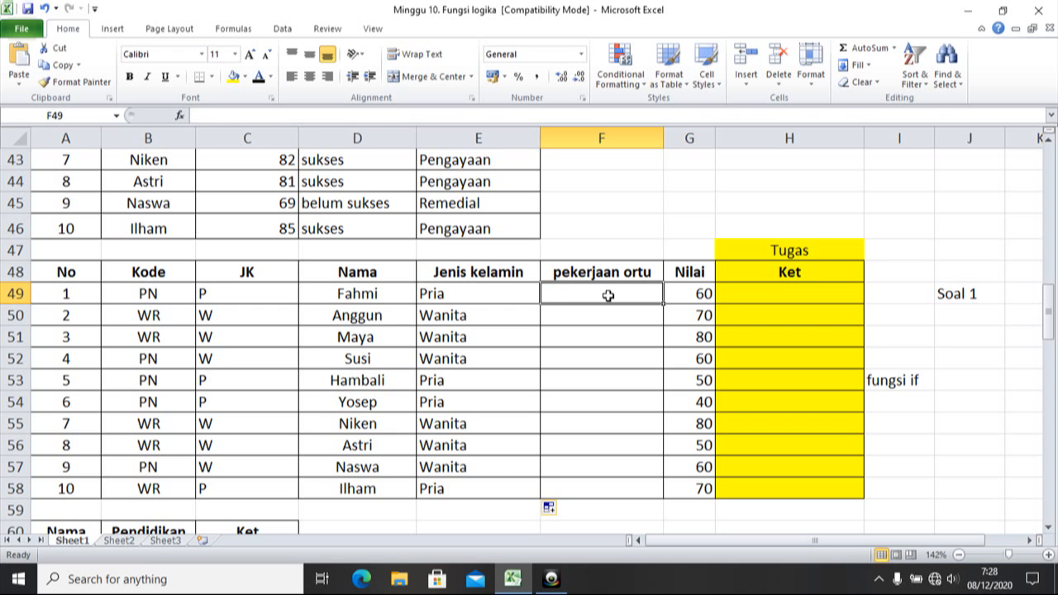
type("=if")
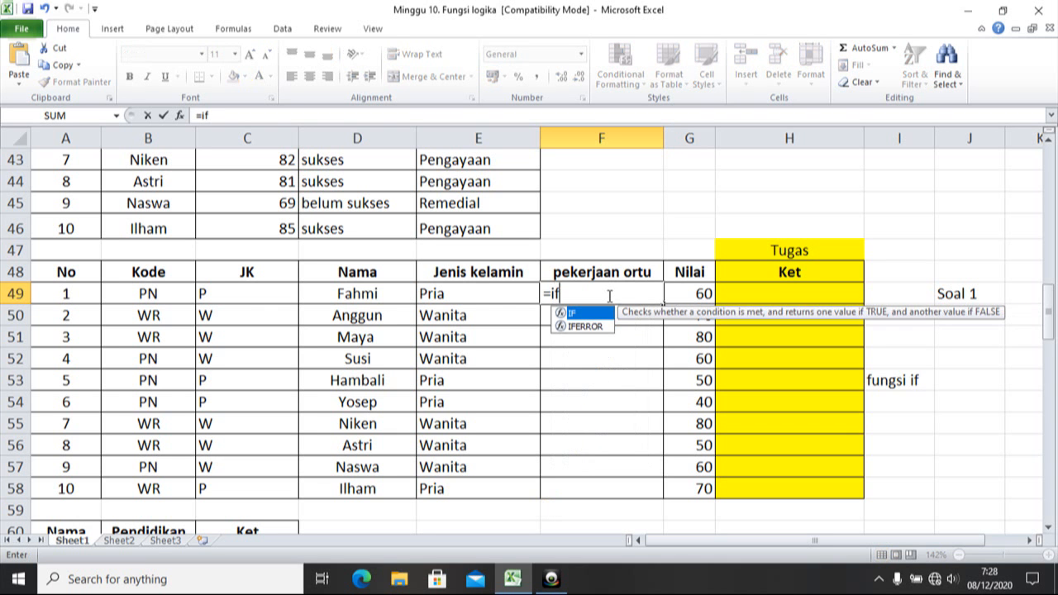
double_click(601, 314)
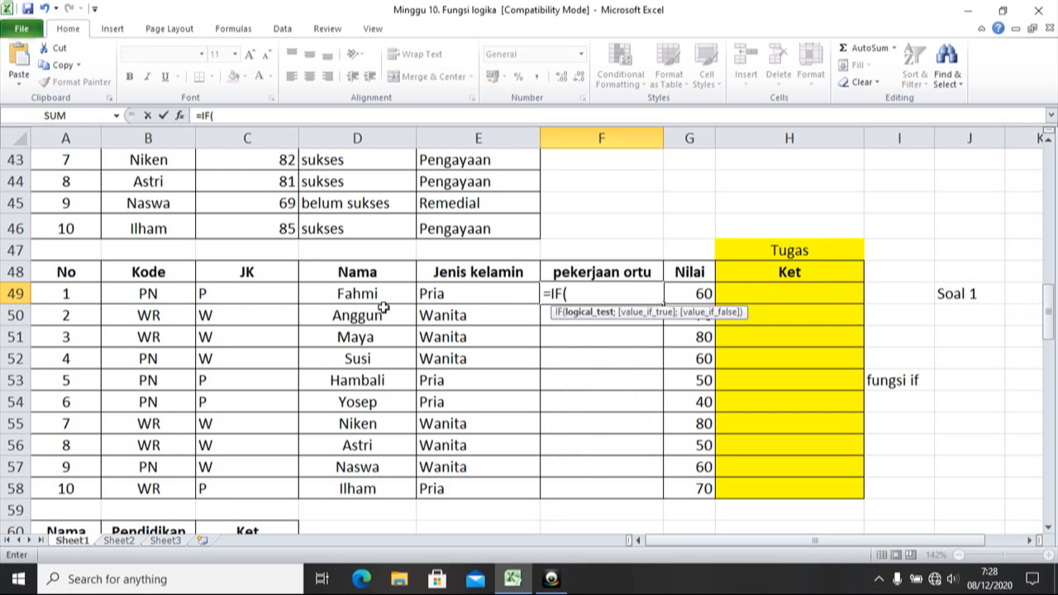
left_click(154, 295)
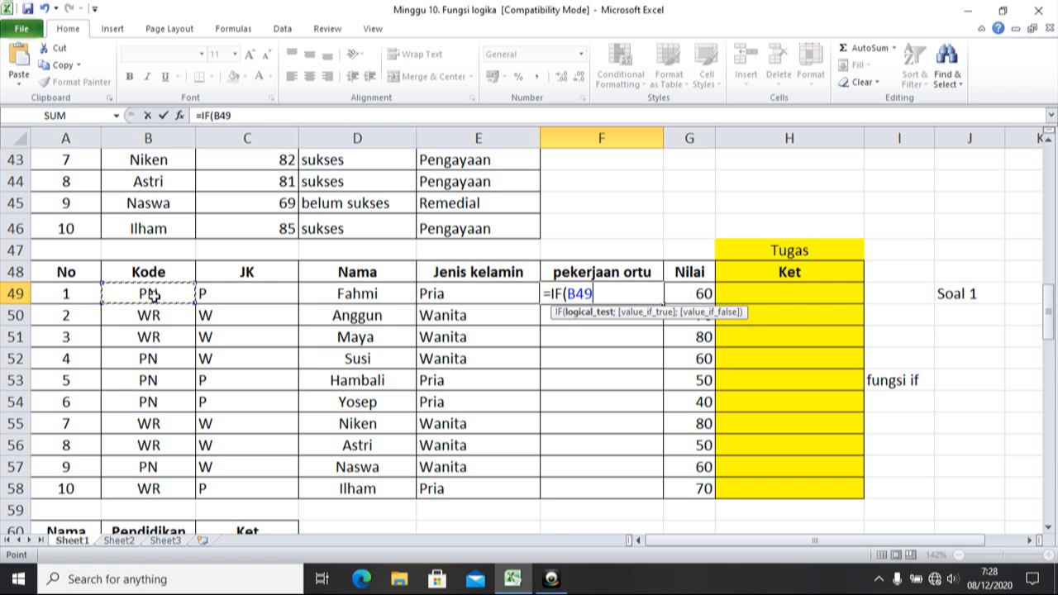
type("=\"PN\";")
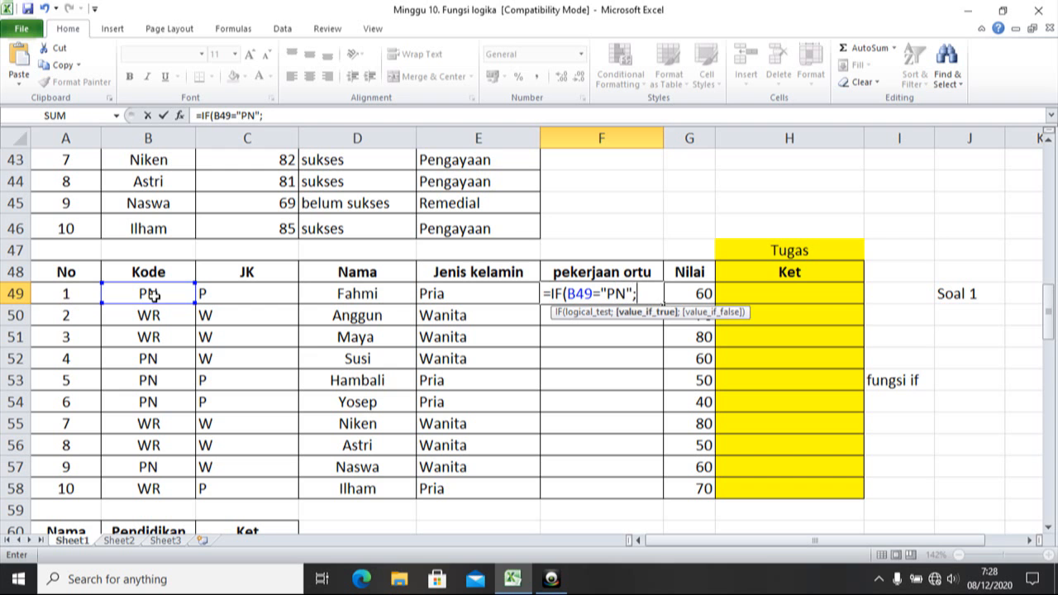
Complete F49's IF formula with "Pegawai Negeri" if true and "Wiraswasta" if false, and fill it down to F58.
type("\"Pegawa")
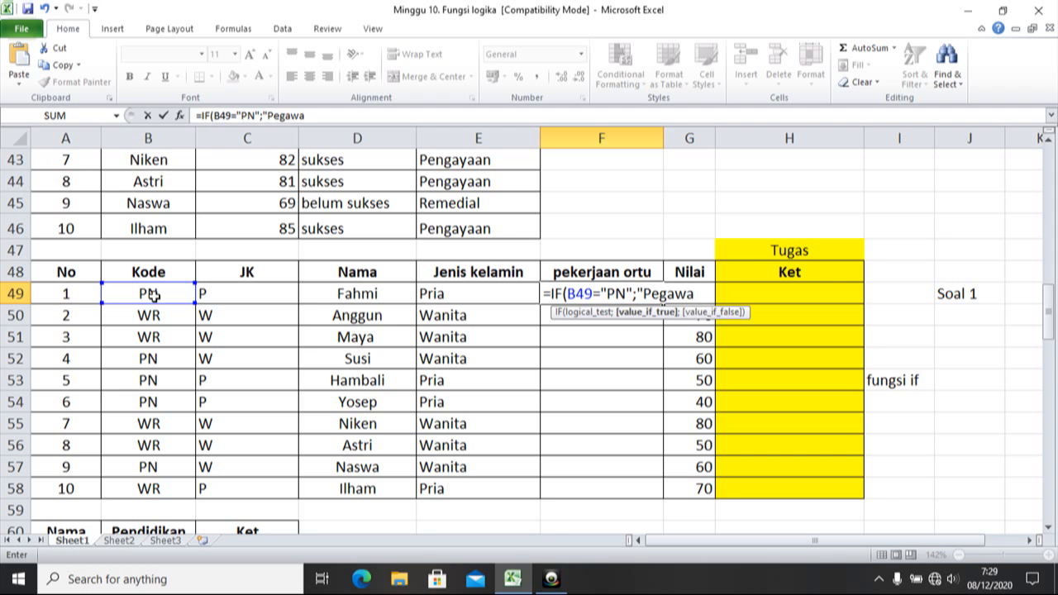
type("i Negeri")
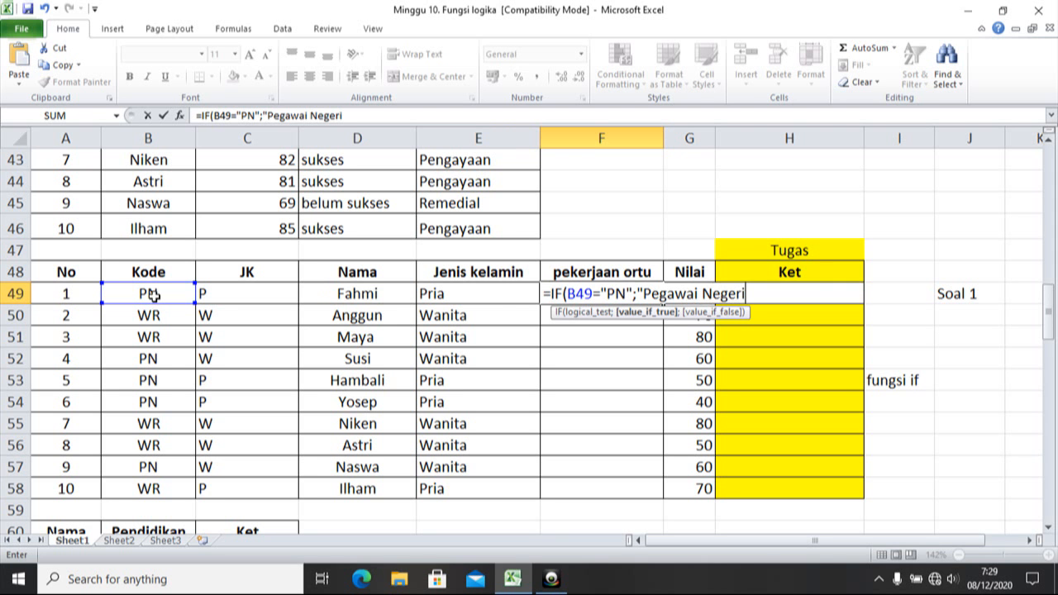
type("\";\"Wira")
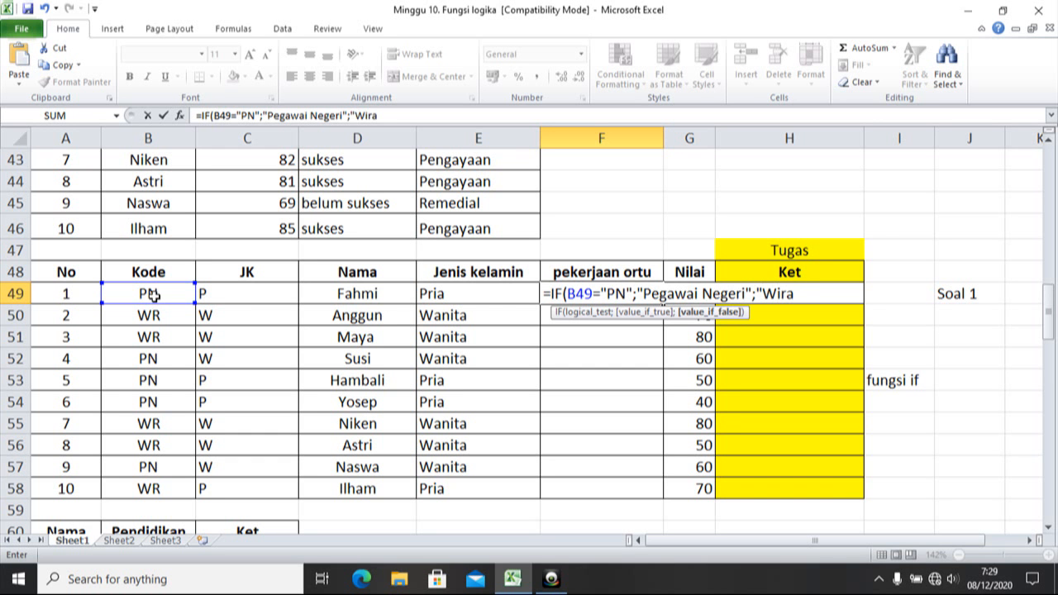
type("swasta")
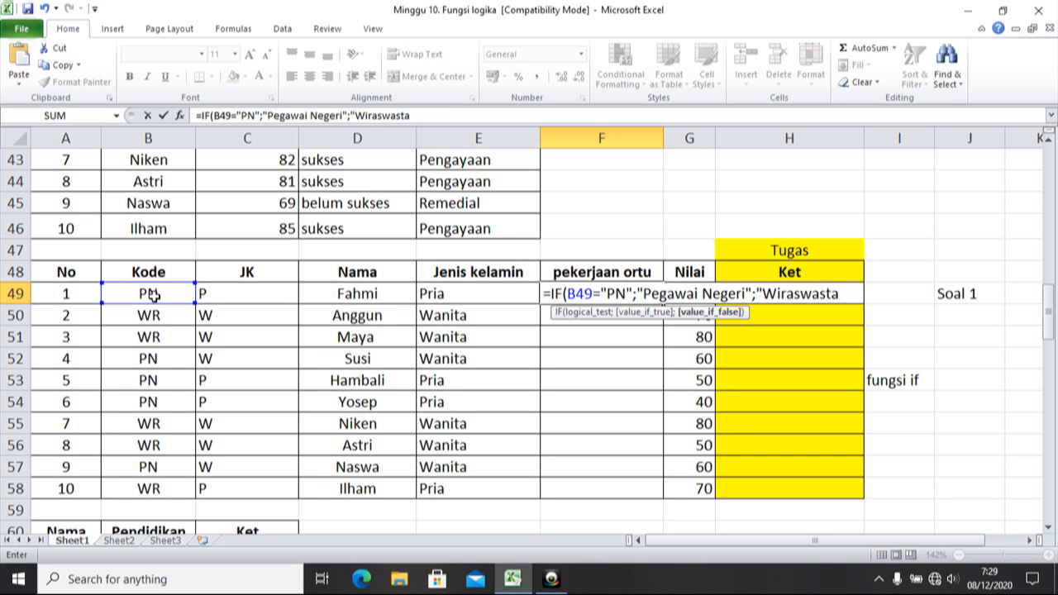
type("\")")
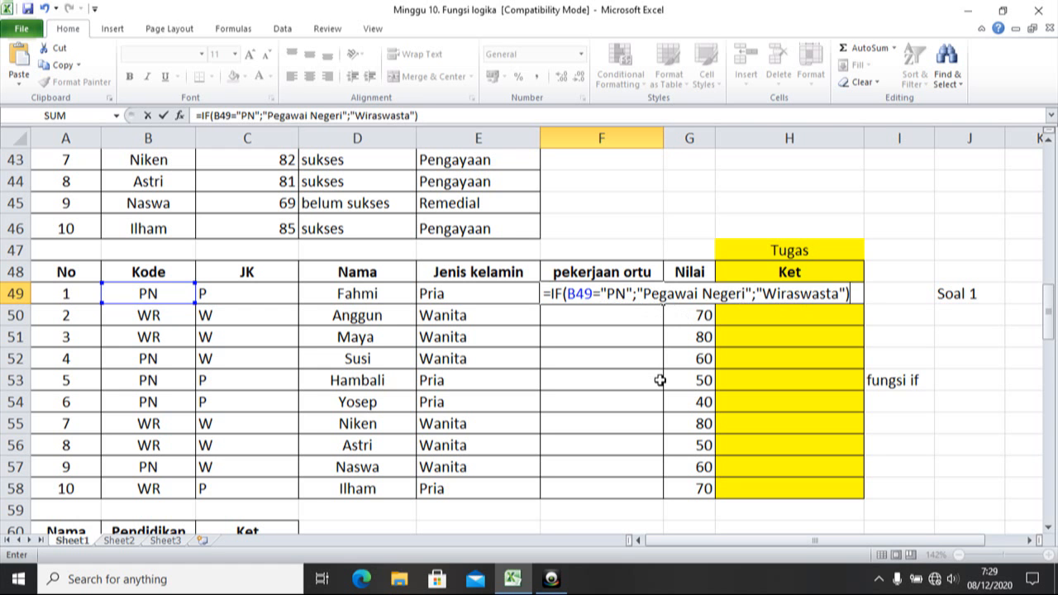
key("Return")
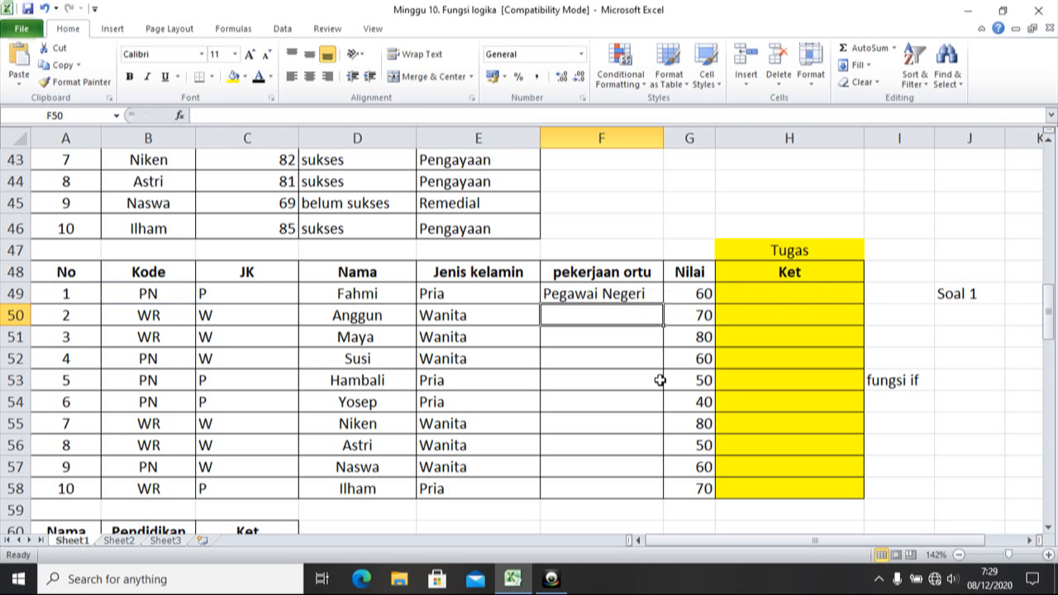
left_click(651, 294)
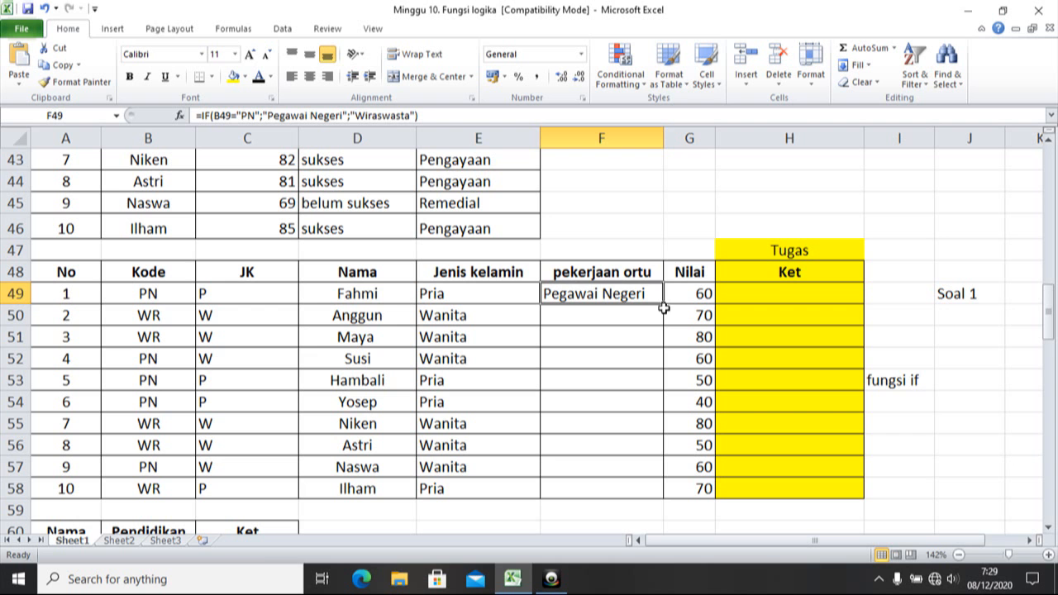
left_click_drag(664, 306, 655, 504)
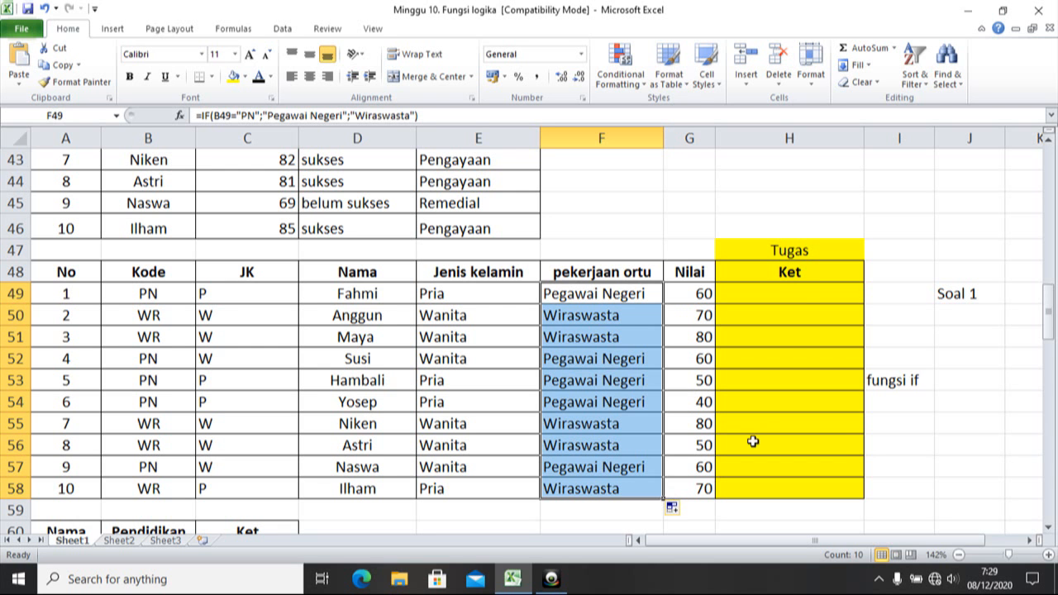
Review the yellow Tugas Ket column against the student table in A48 to G58.
left_click(799, 292)
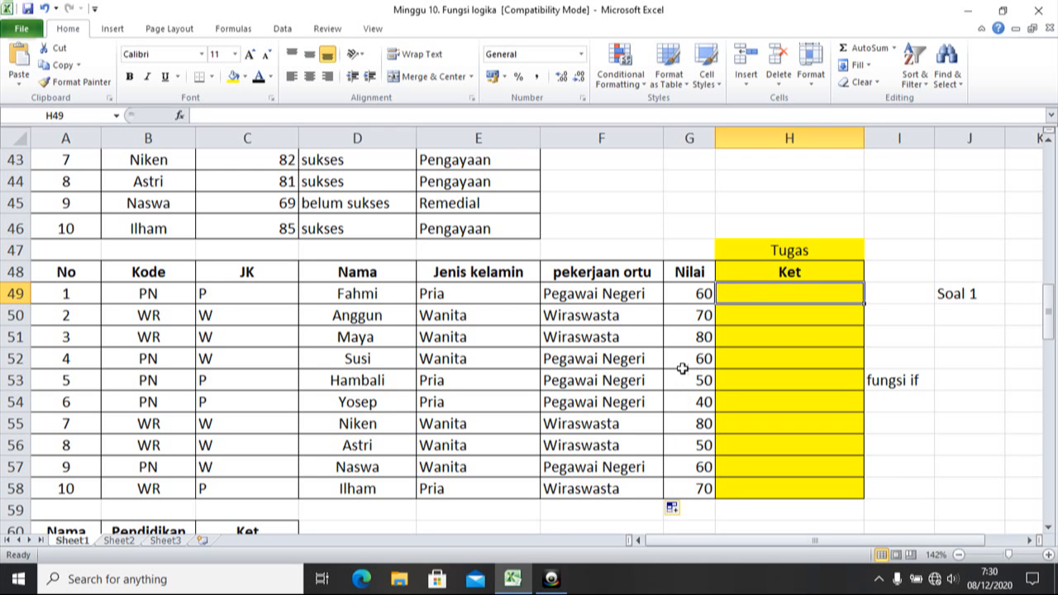
left_click(758, 335)
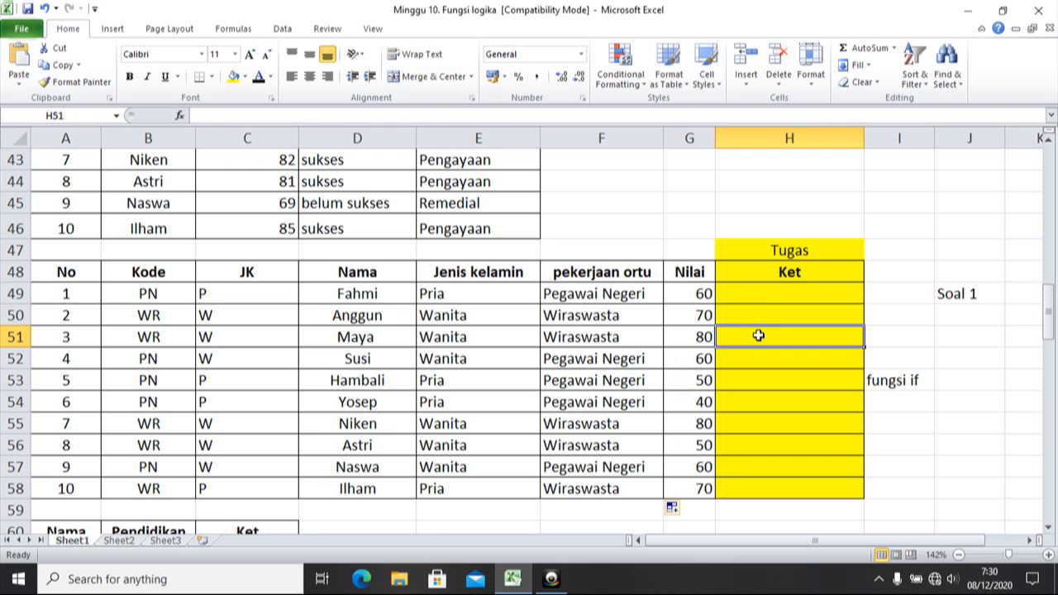
left_click(761, 295)
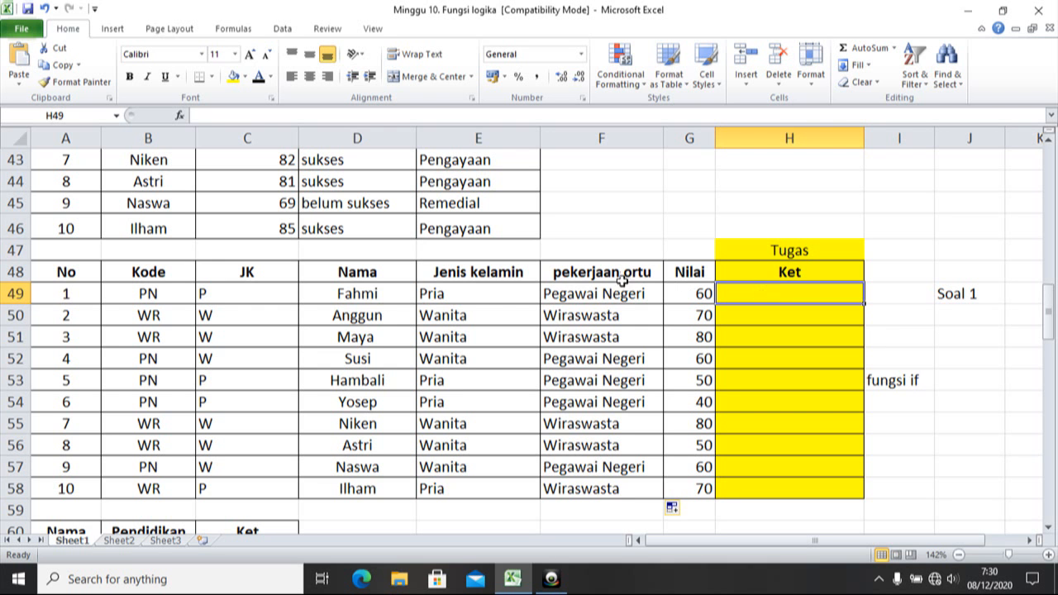
left_click(79, 275)
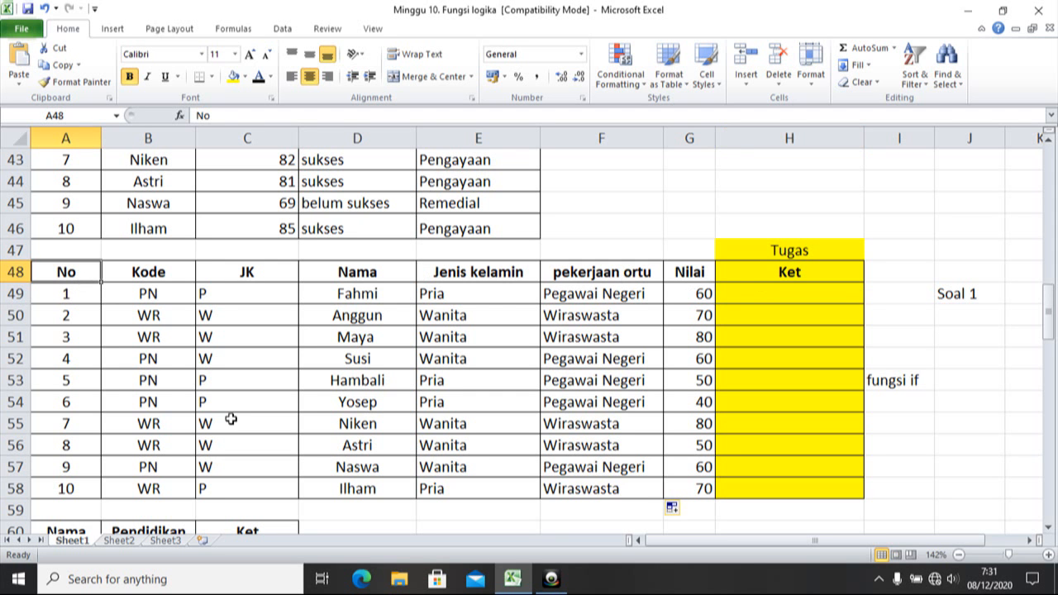
left_click(682, 491)
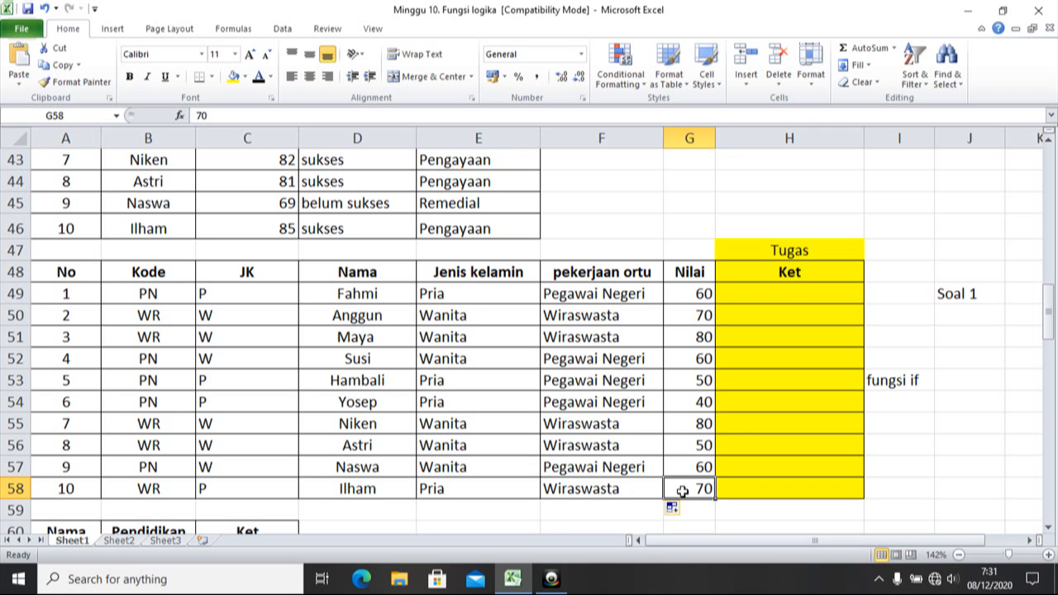
left_click(793, 296)
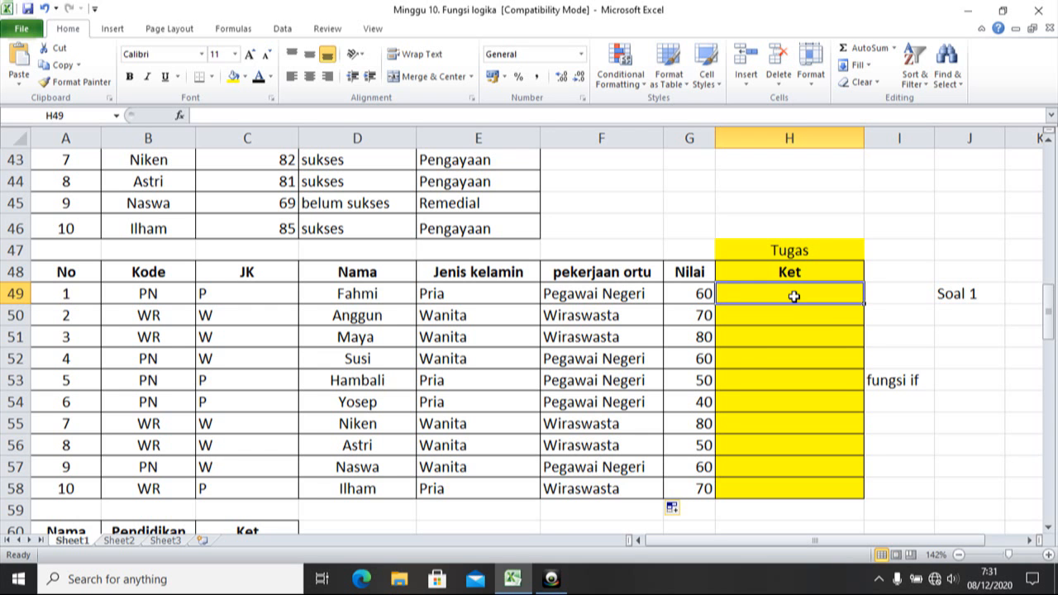
left_click(746, 368)
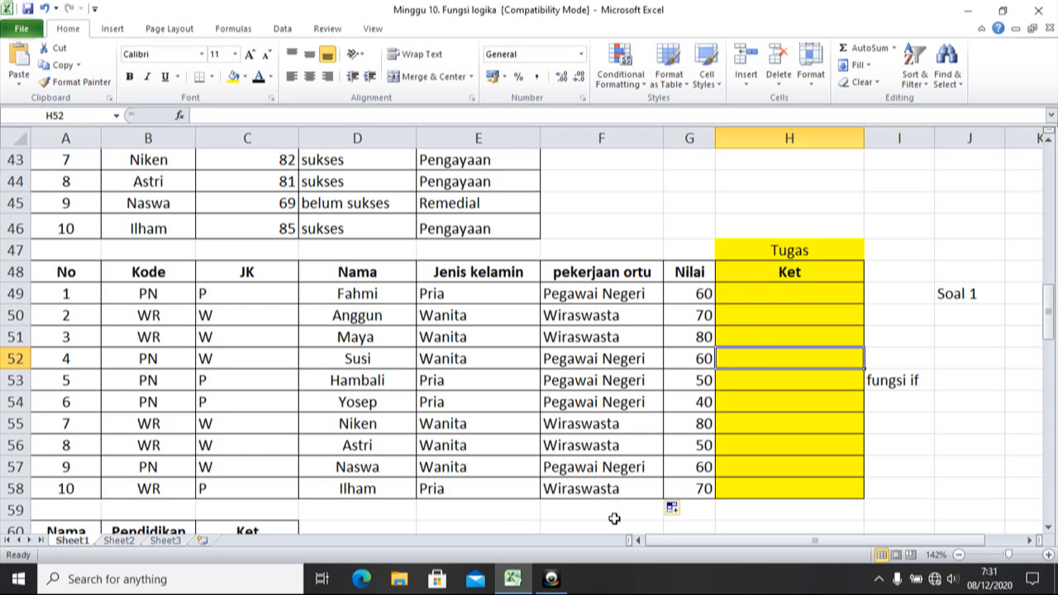
Go to the Pendidikan table in rows 60 to 64 and examine its education levels and Ket column.
left_click(297, 508)
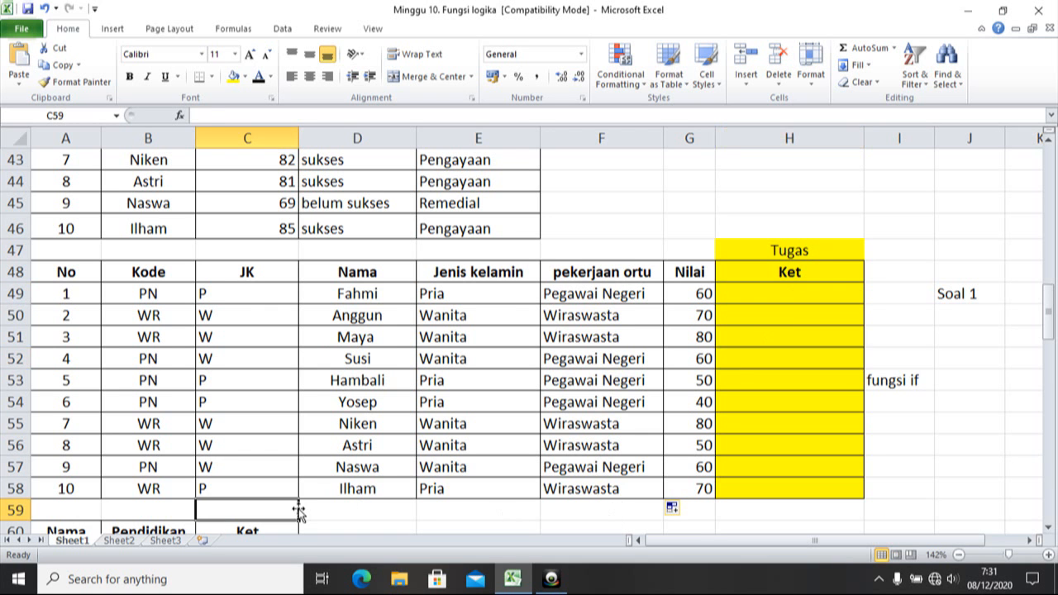
key("Down")
key("Down")
key("Down")
key("Down")
key("Down")
key("Down")
key("Down")
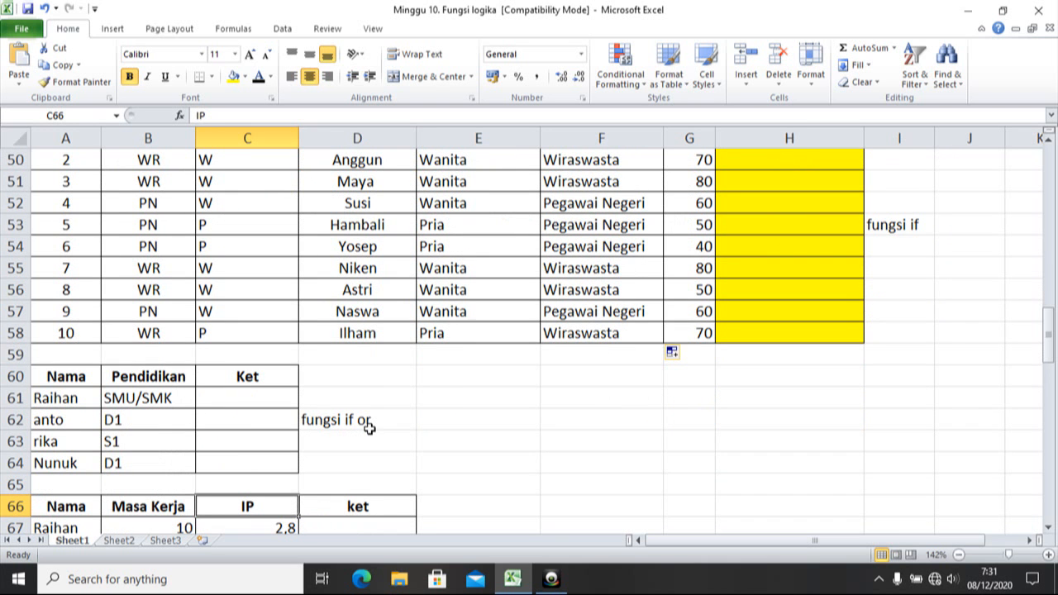
left_click(253, 401)
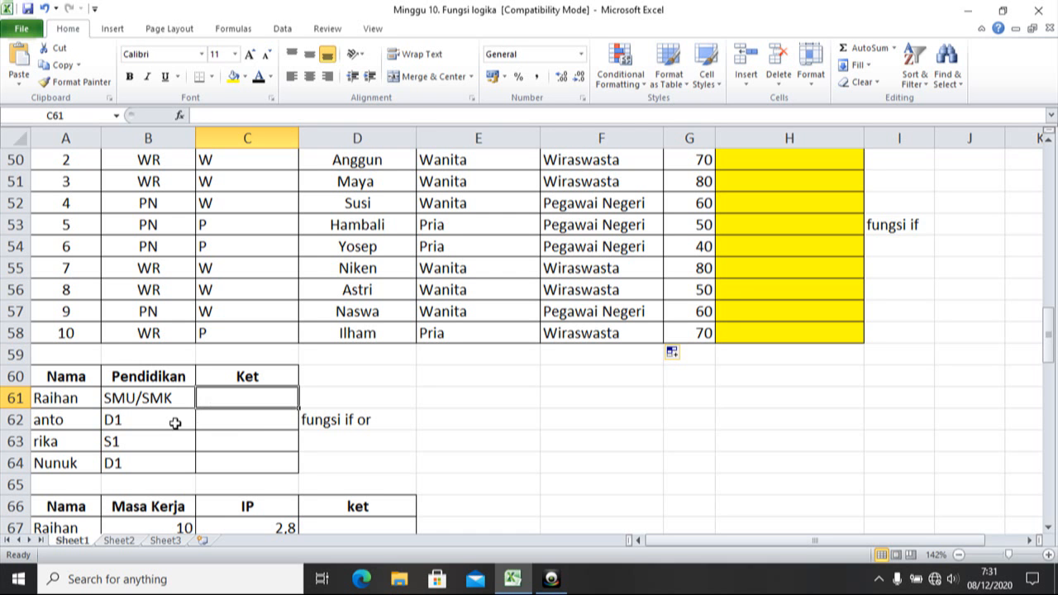
left_click(228, 419)
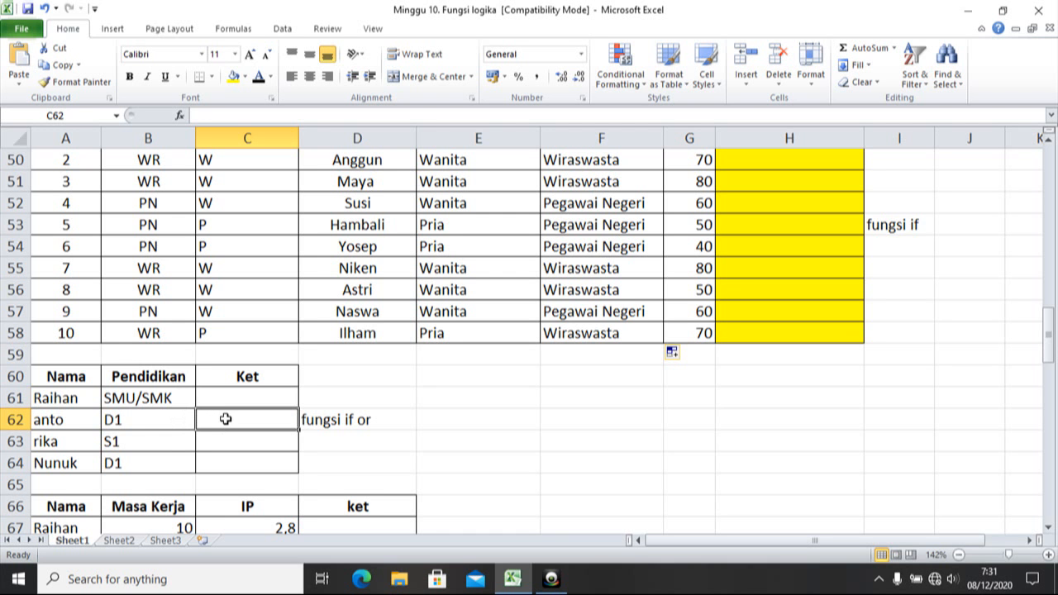
left_click(168, 449)
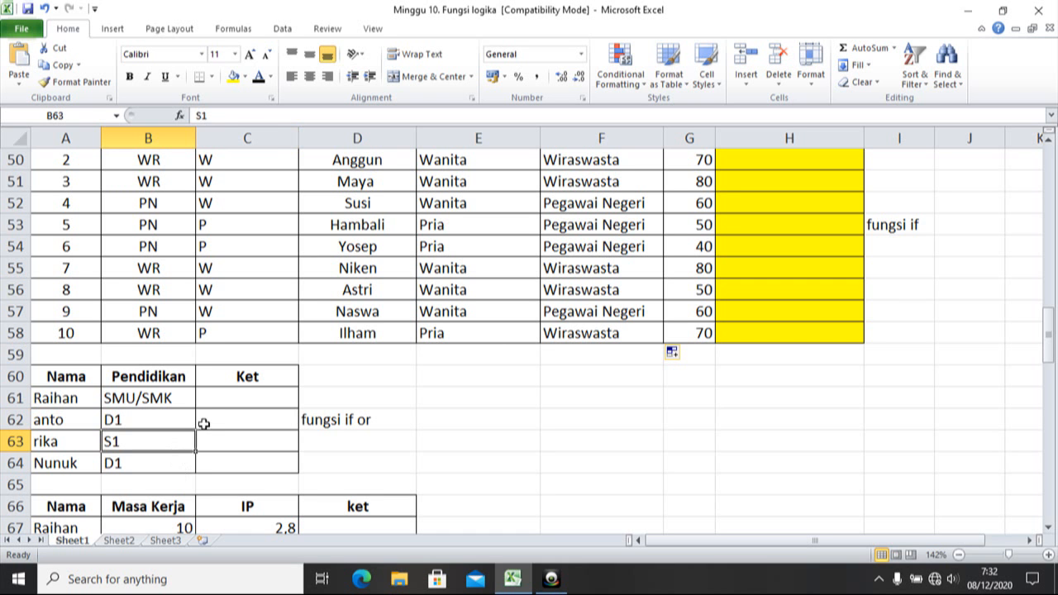
Start an IF formula in C61 of the Pendidikan table's Ket column.
left_click(237, 398)
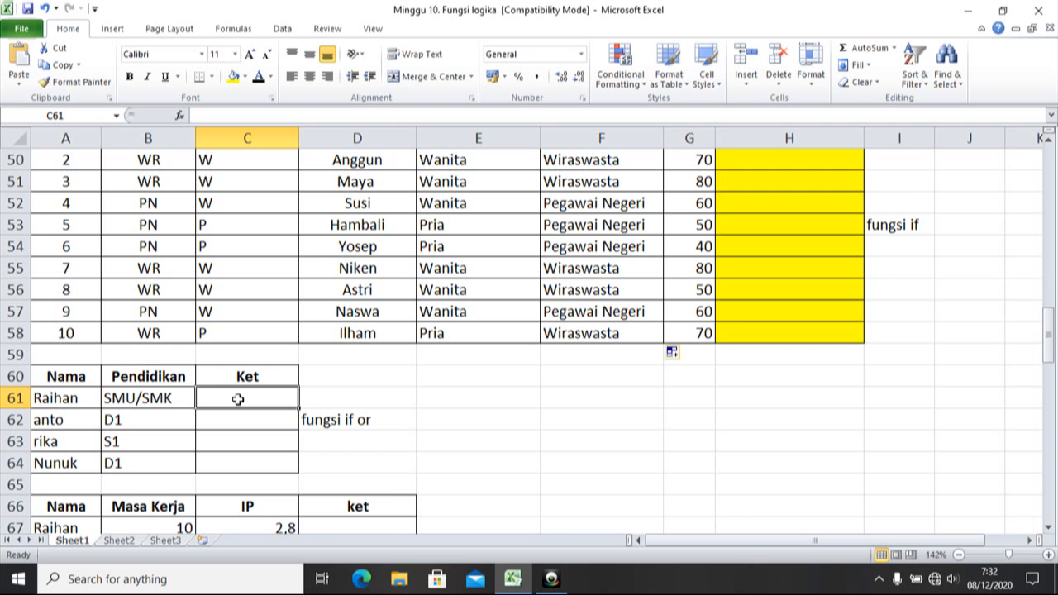
type("=if")
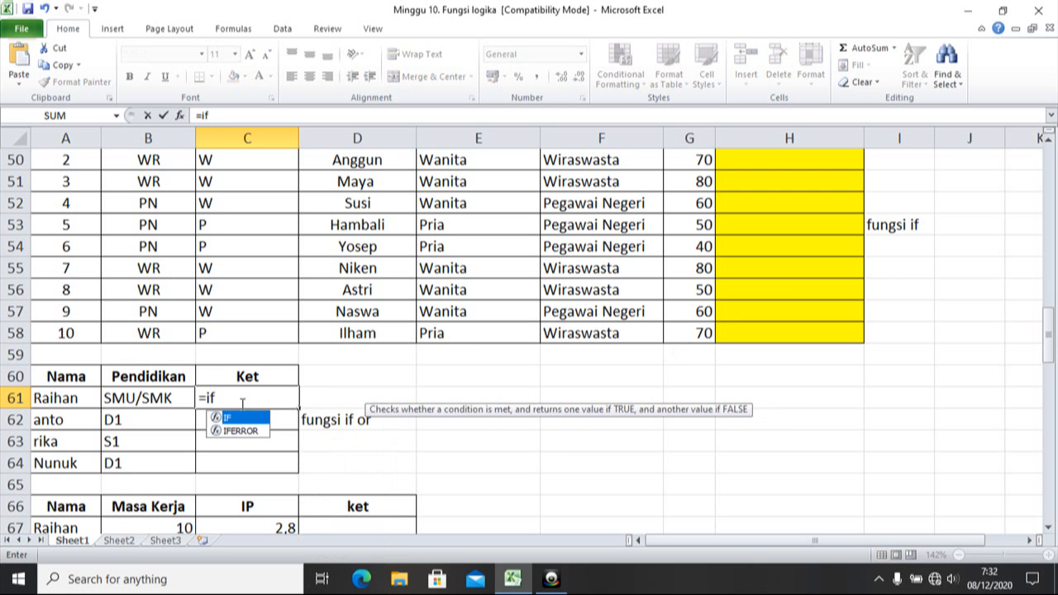
double_click(247, 419)
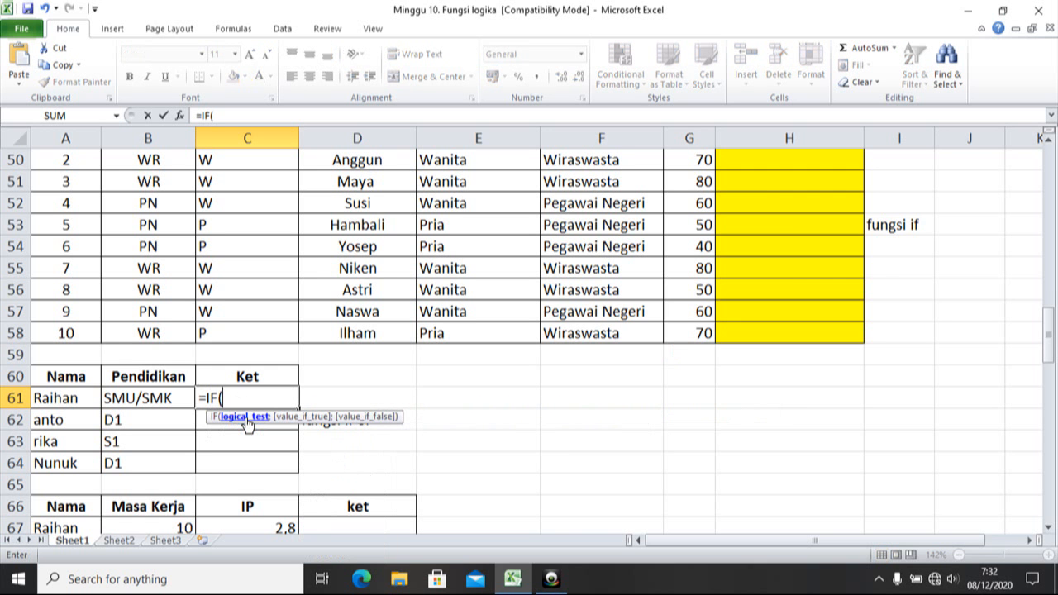
left_click(171, 400)
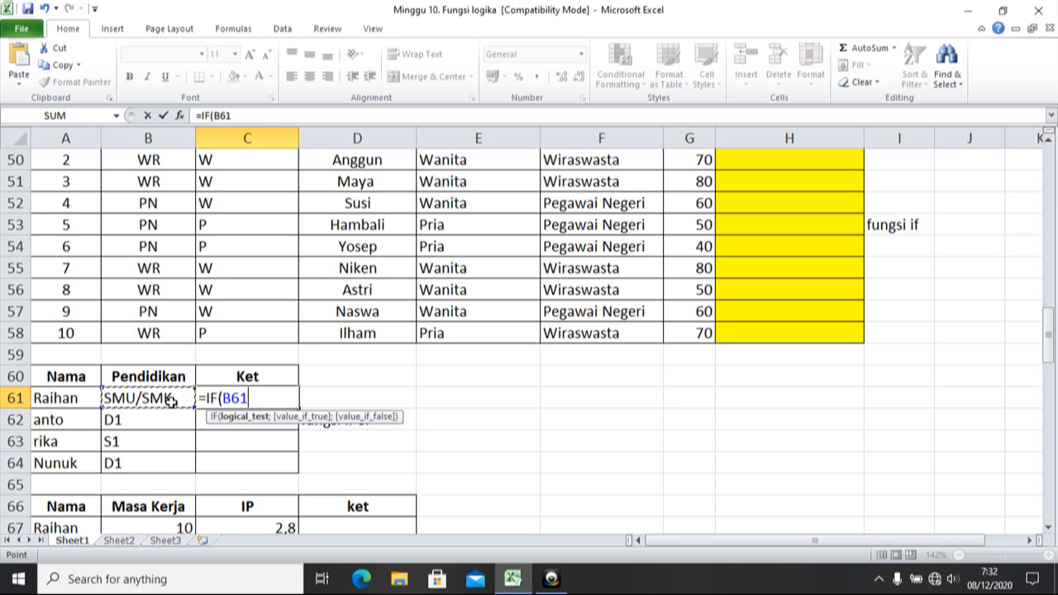
key("BackSpace")
key("BackSpace")
key("BackSpace")
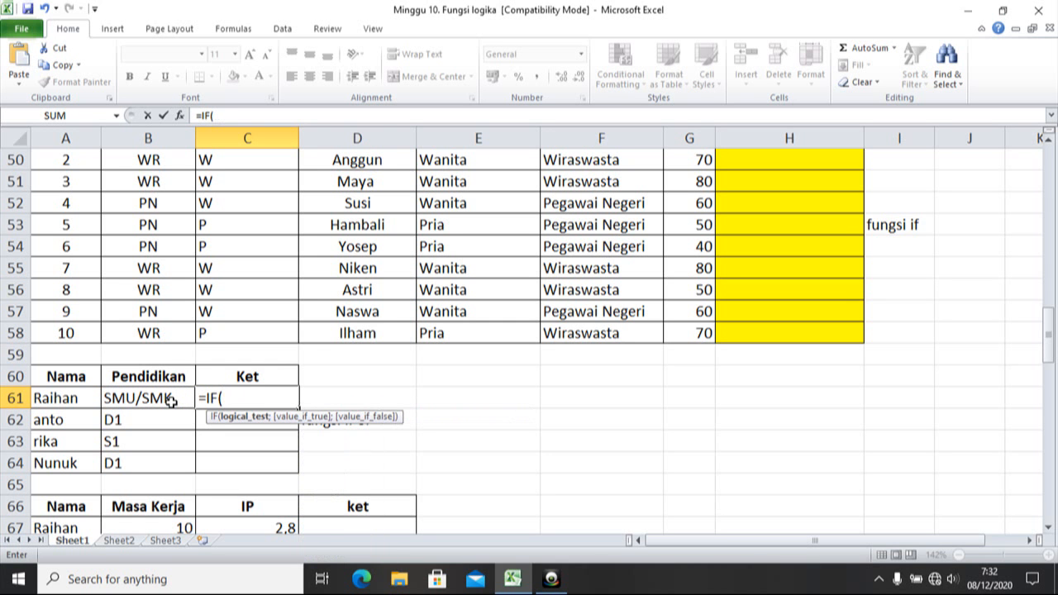
left_click(357, 444)
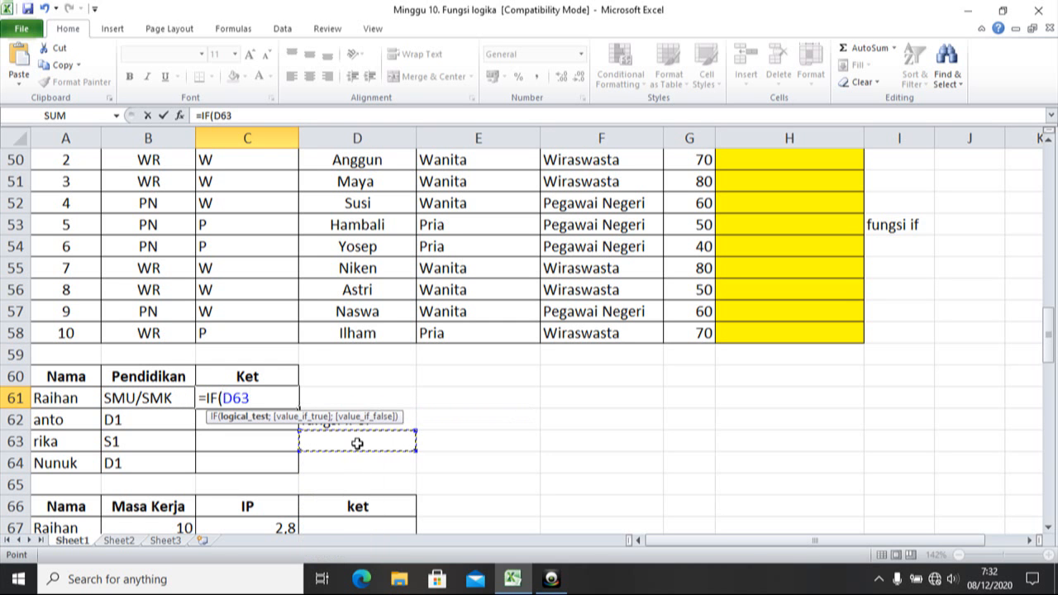
left_click(257, 399)
key("BackSpace")
key("BackSpace")
key("BackSpace")
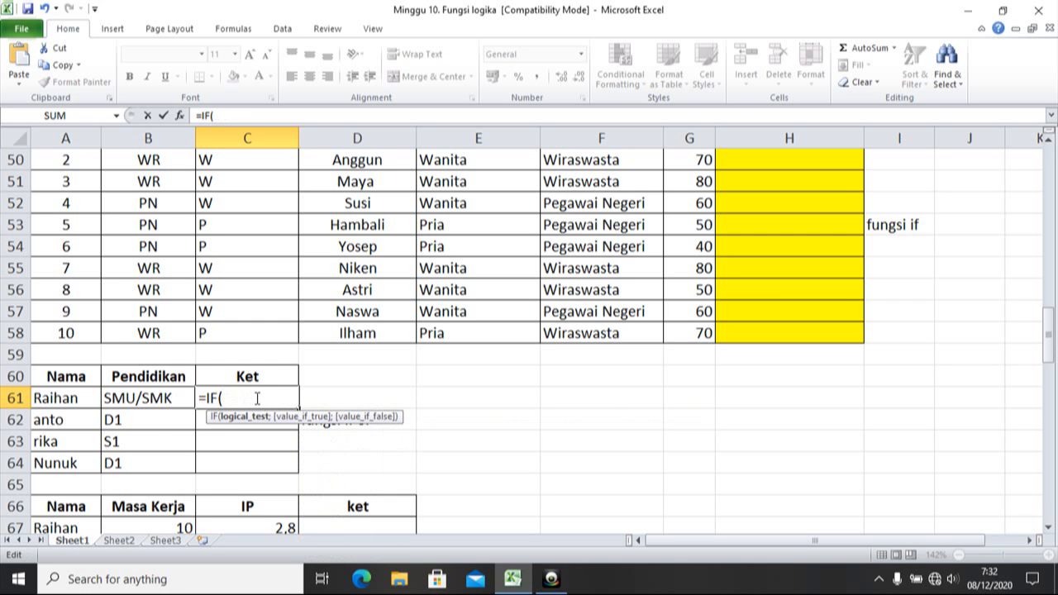
Nest an OR function in C61's IF test, with B61="SMU/SMK" as its first condition.
type("or")
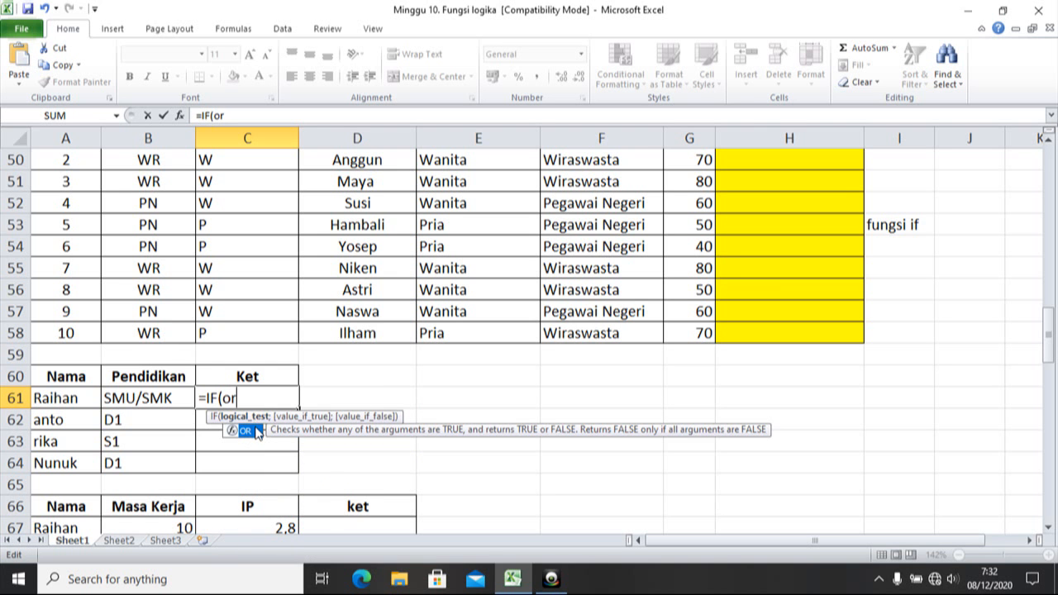
double_click(245, 429)
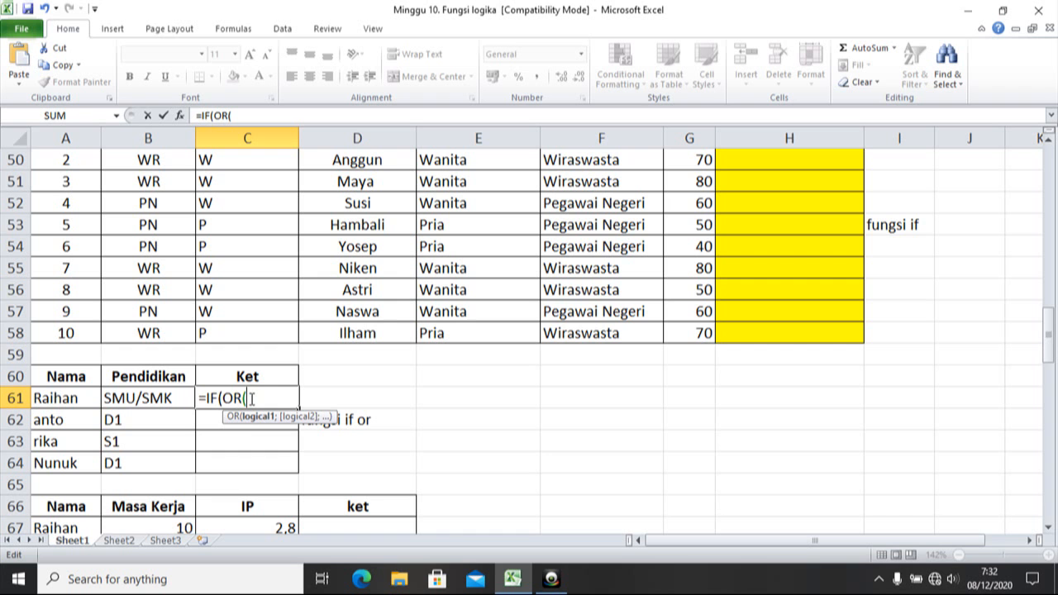
left_click(177, 399)
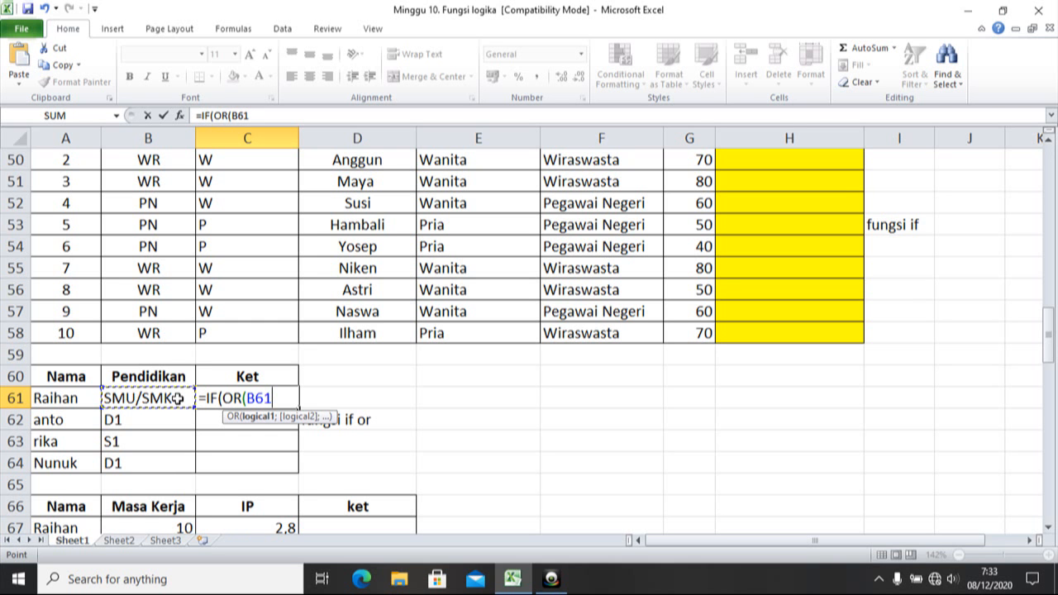
type("=\"S")
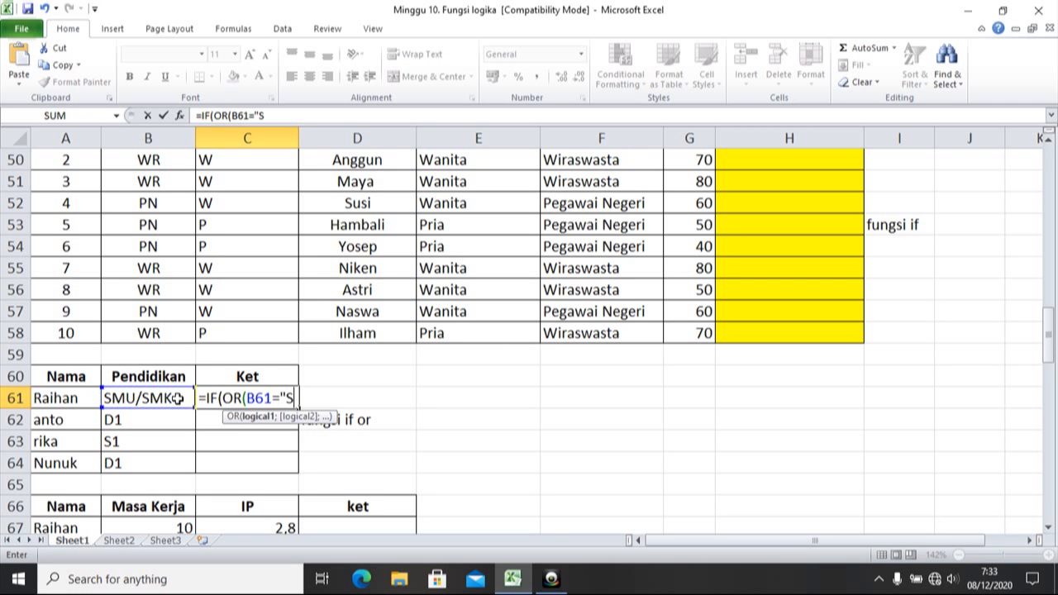
type("MU/SMK")
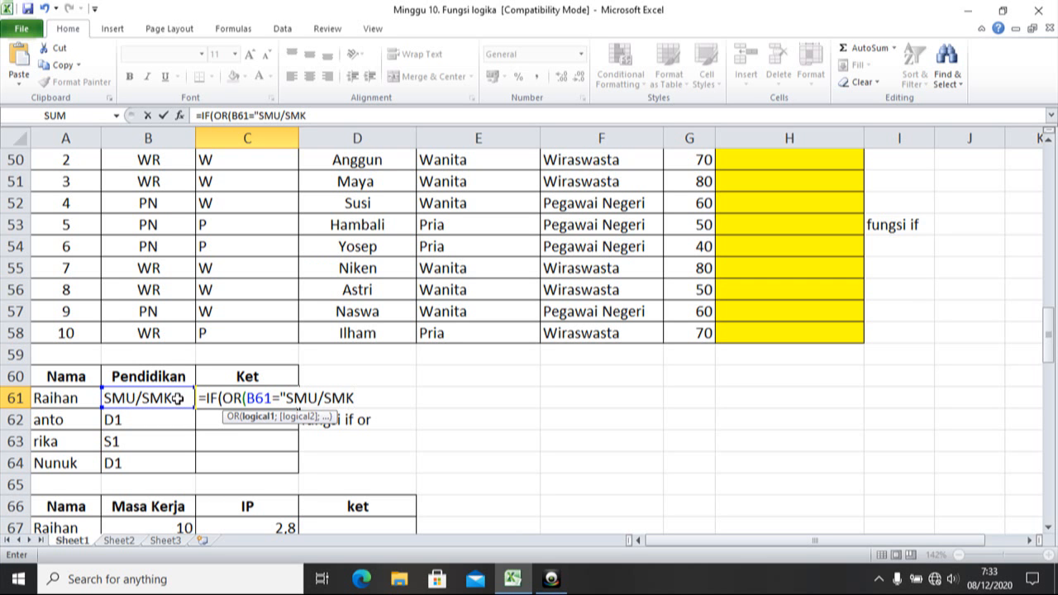
type("\";")
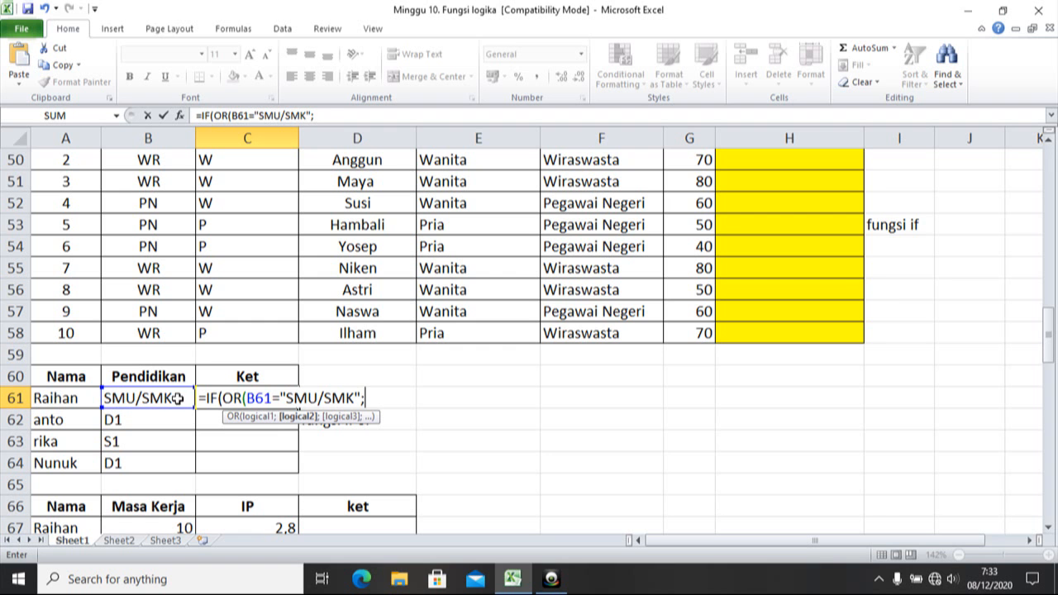
Add B61="D1" as the second OR condition in C61 and close the OR function.
left_click(176, 399)
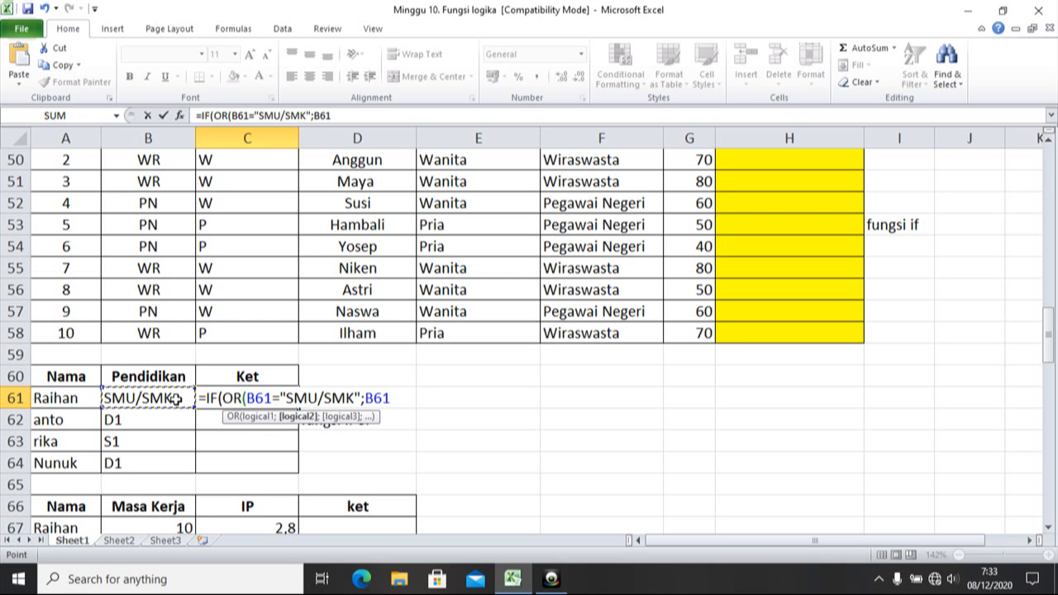
type("=D")
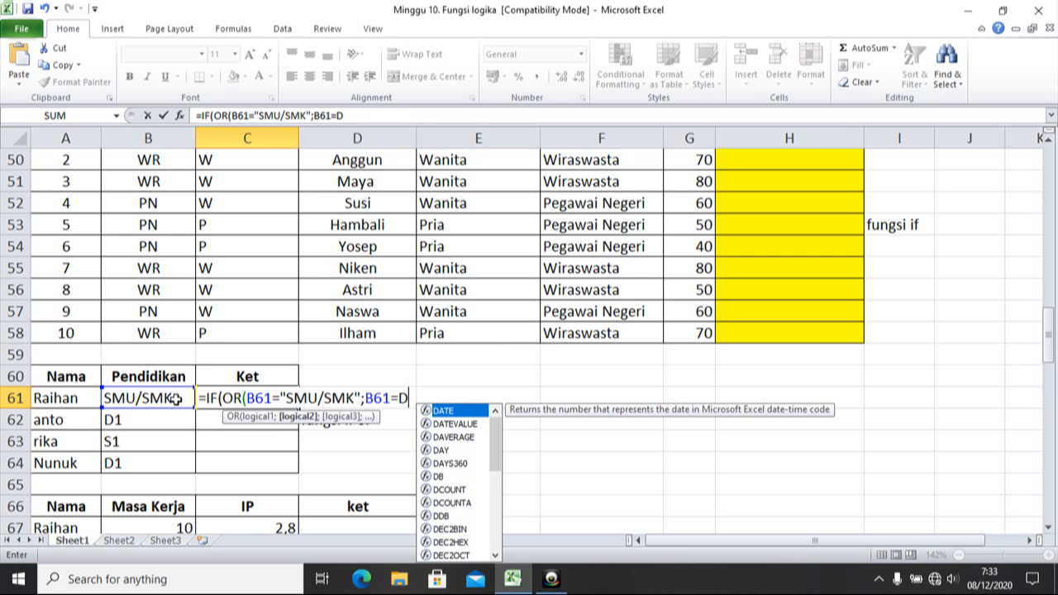
key("BackSpace")
type("\"D")
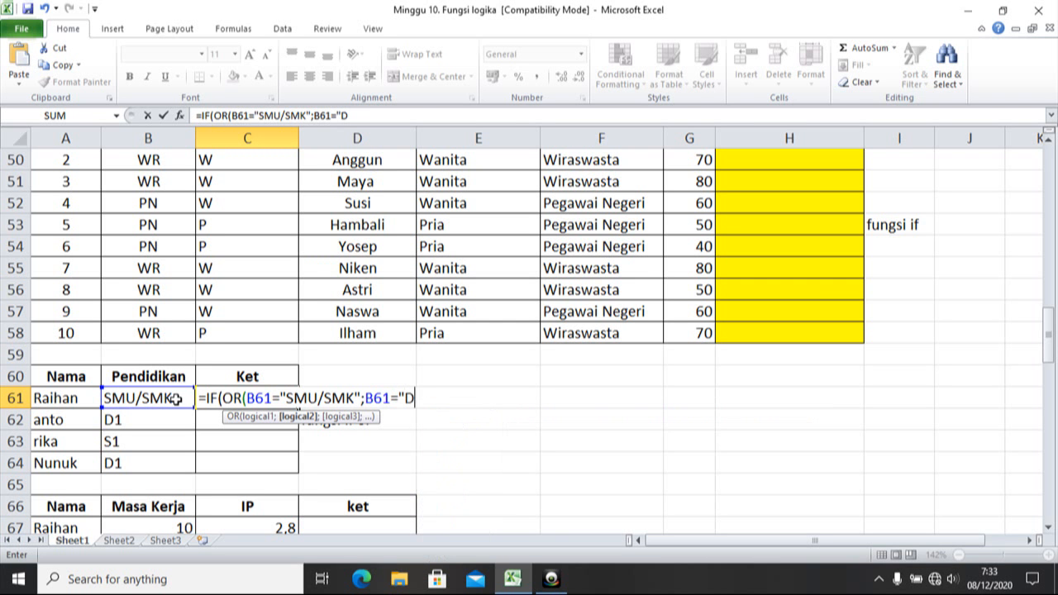
type("1\")")
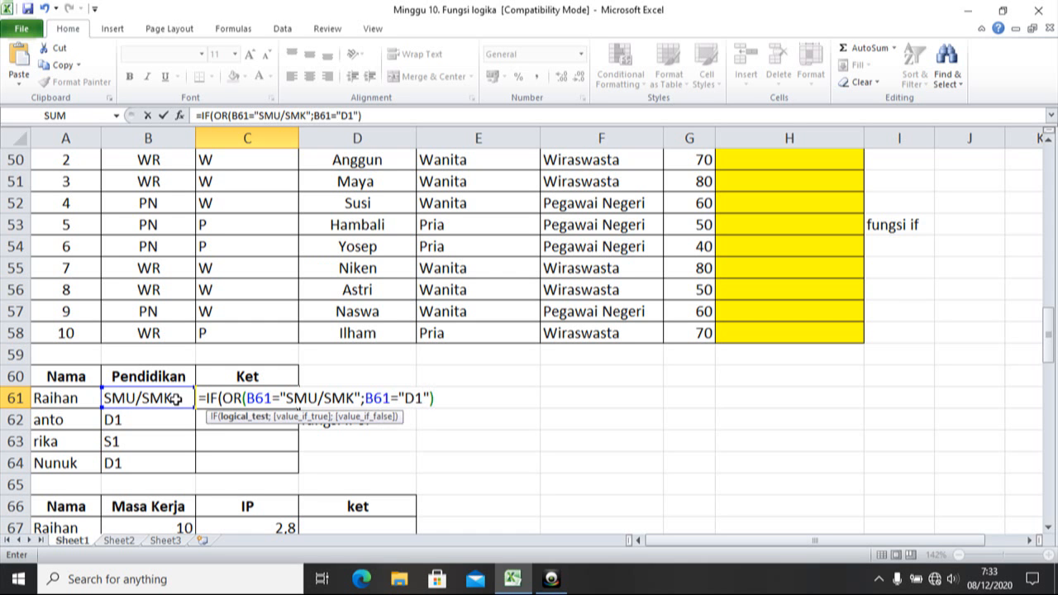
Add the results "Tes" and "Tidak Tes" to C61's formula, separated by a colon, and try to enter it.
type(";")
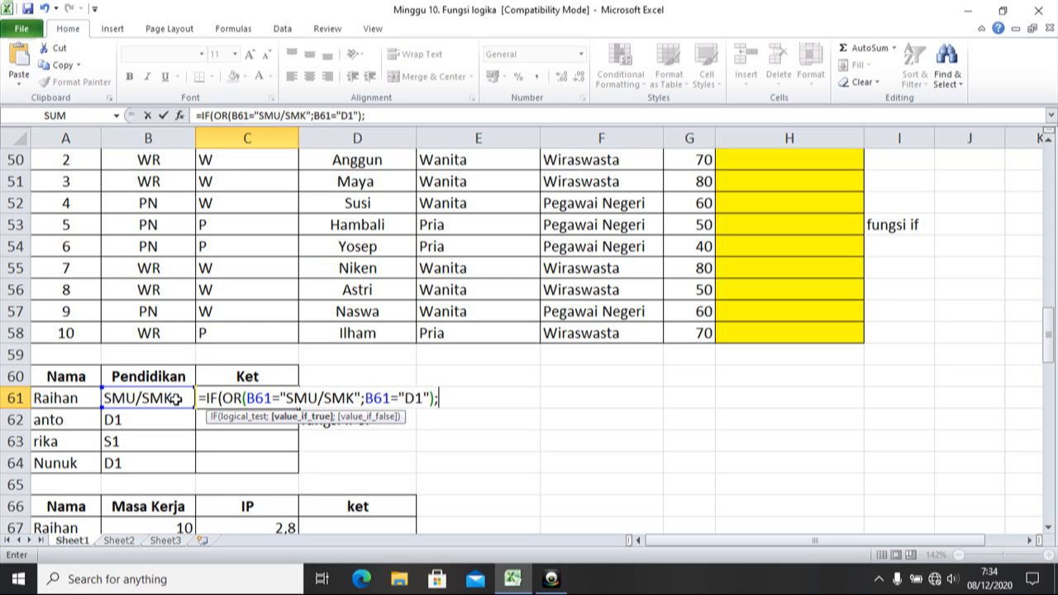
type("\"Tes\":\"T")
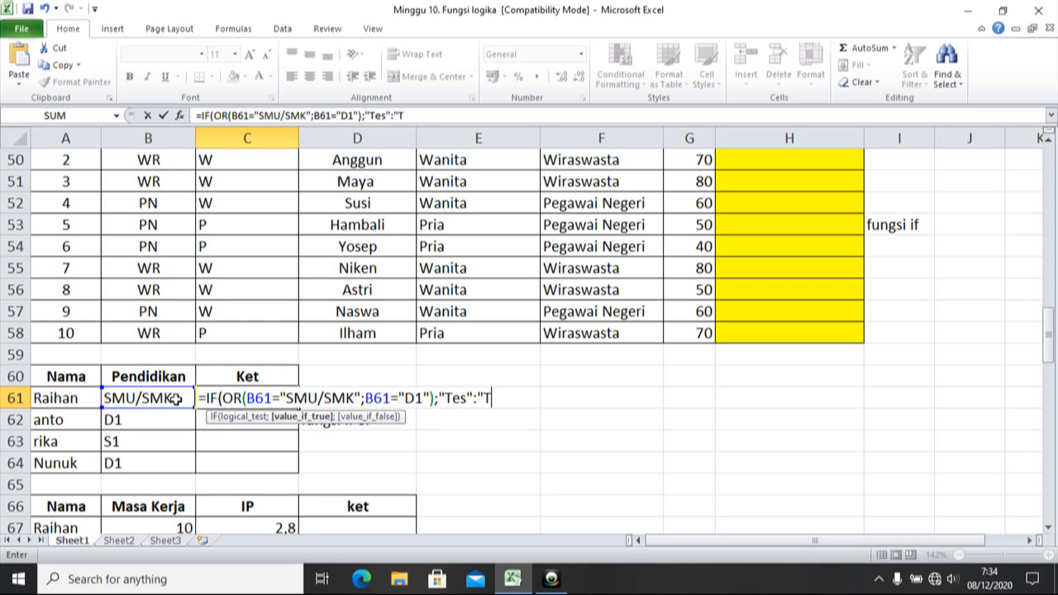
type("idak Tes\")")
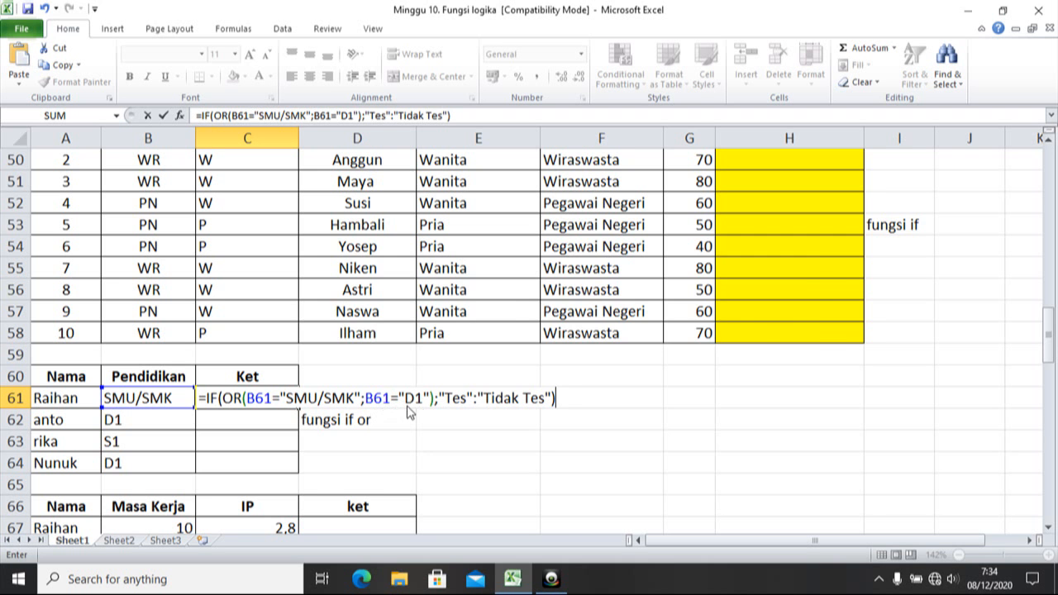
key("Return")
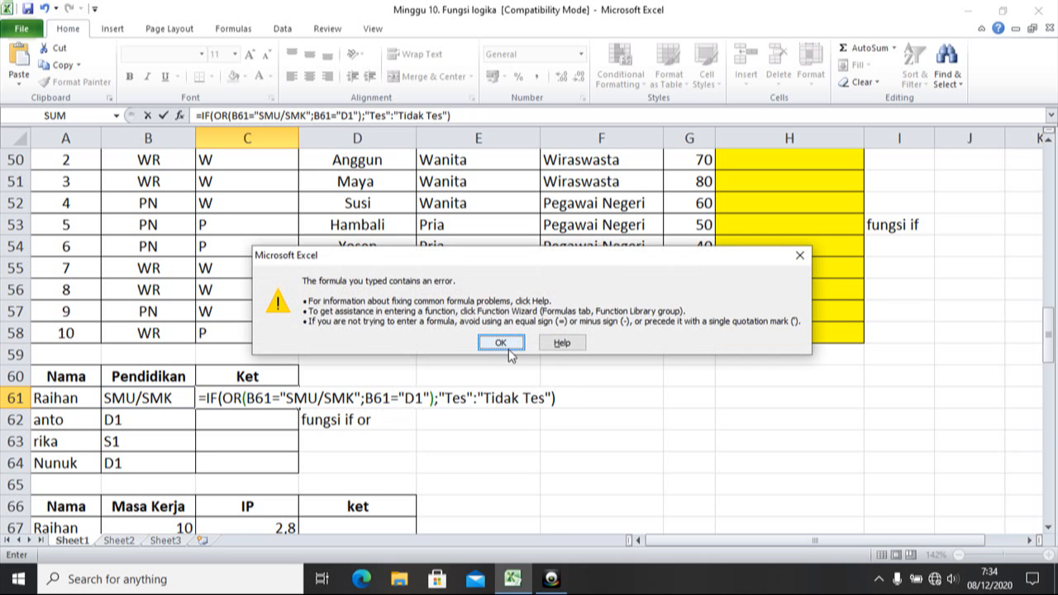
left_click(504, 343)
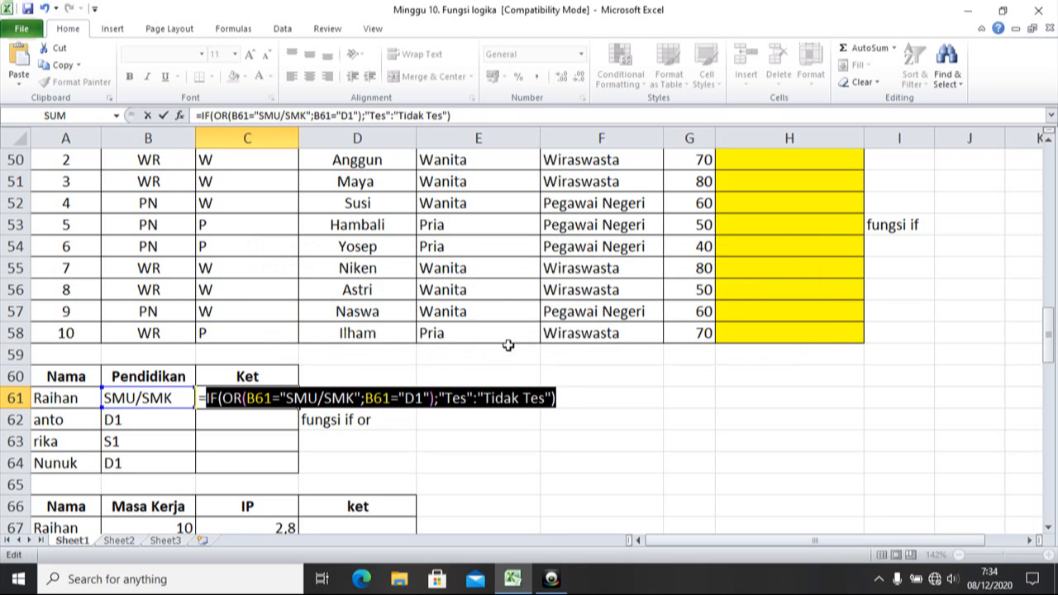
Replace the colon between "Tes" and "Tidak Tes" with a semicolon in C61, and fill the formula down to C64.
left_click(478, 400)
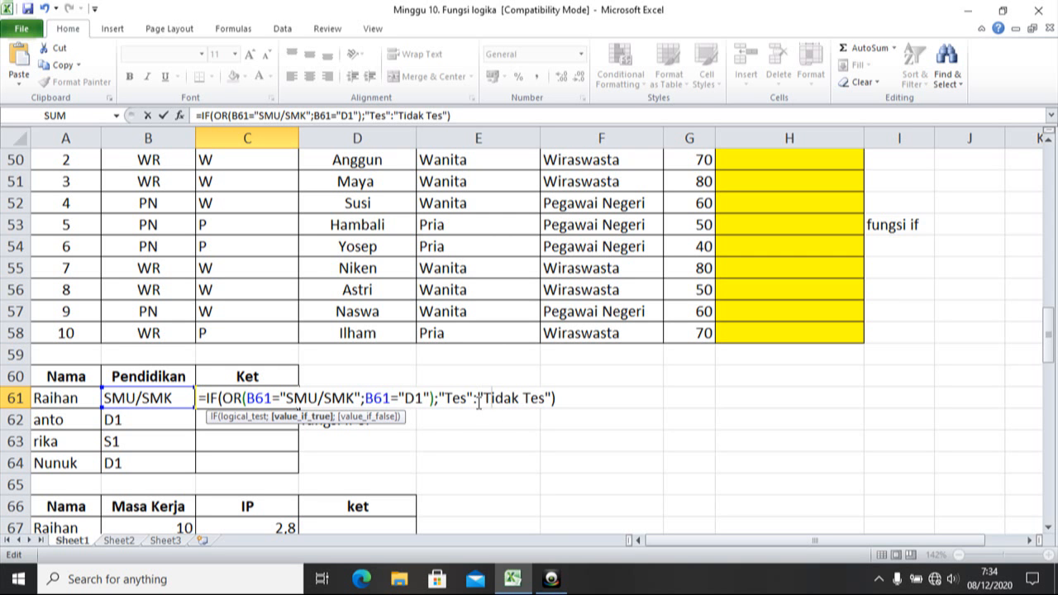
left_click(478, 398)
key("BackSpace")
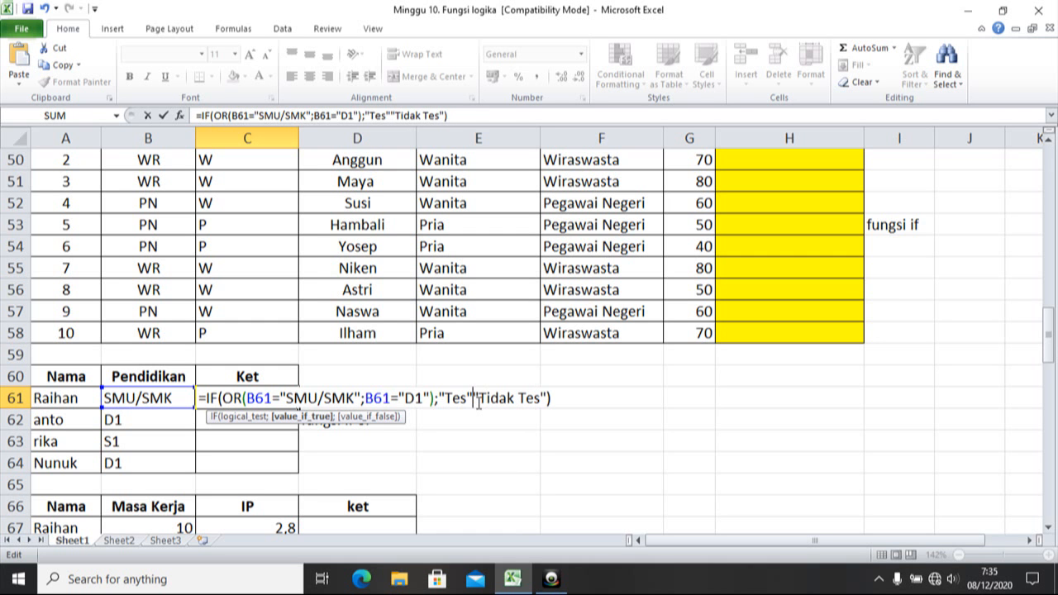
type(";")
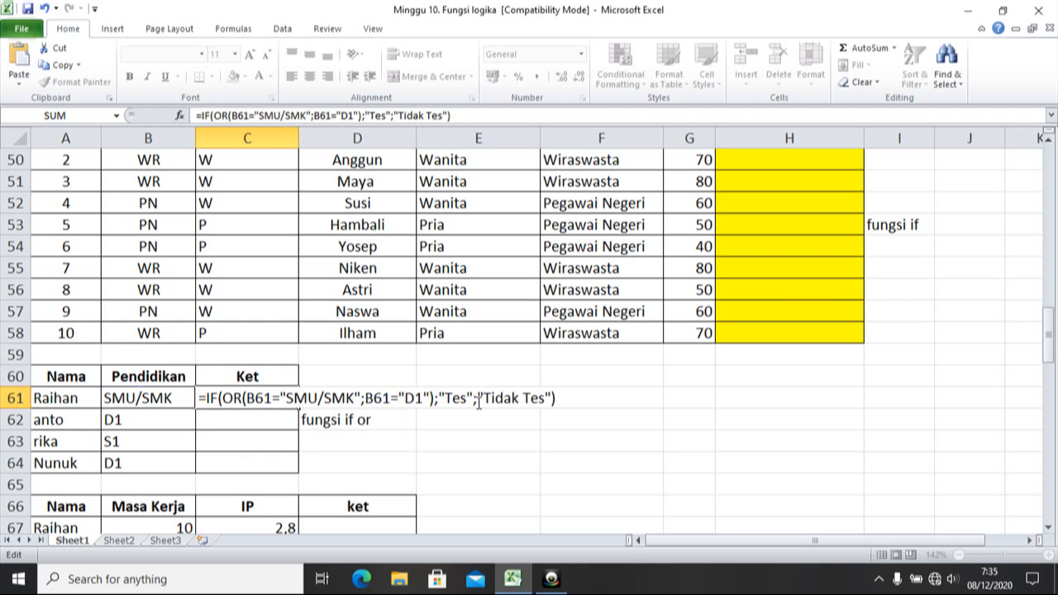
key("Return")
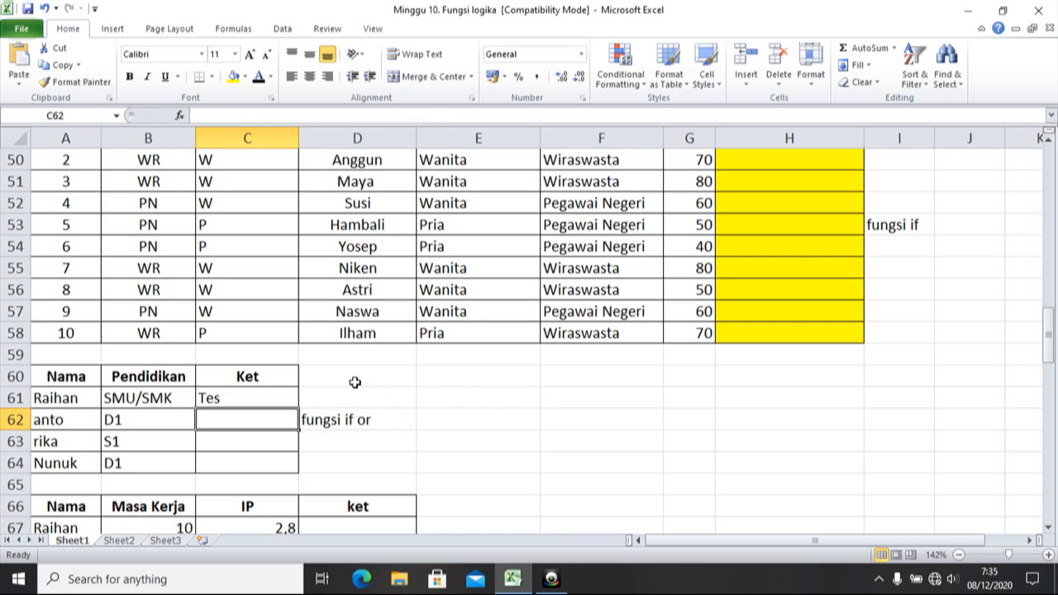
left_click(282, 399)
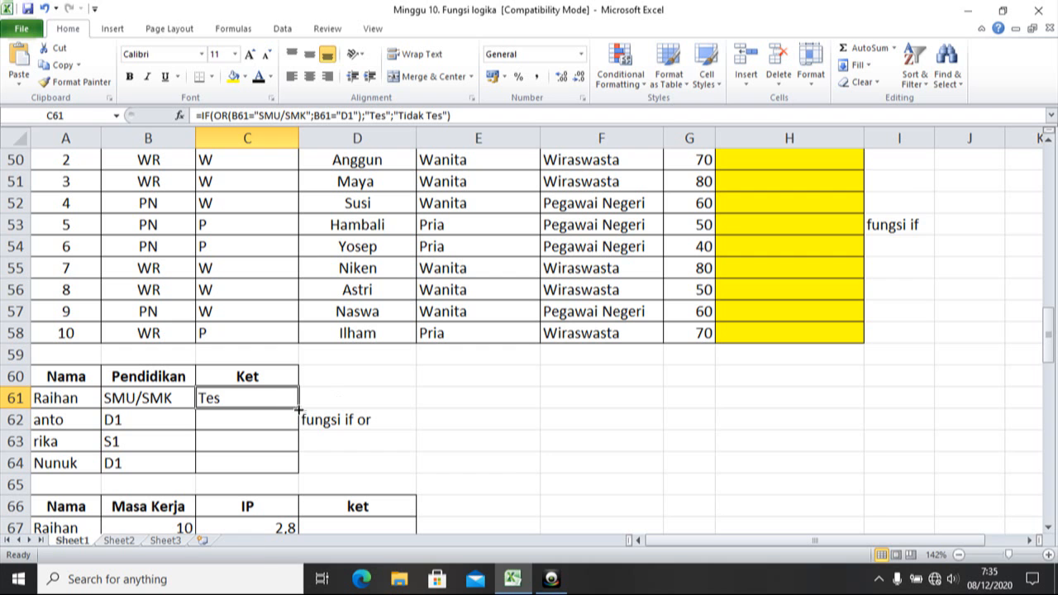
left_click_drag(298, 408, 299, 470)
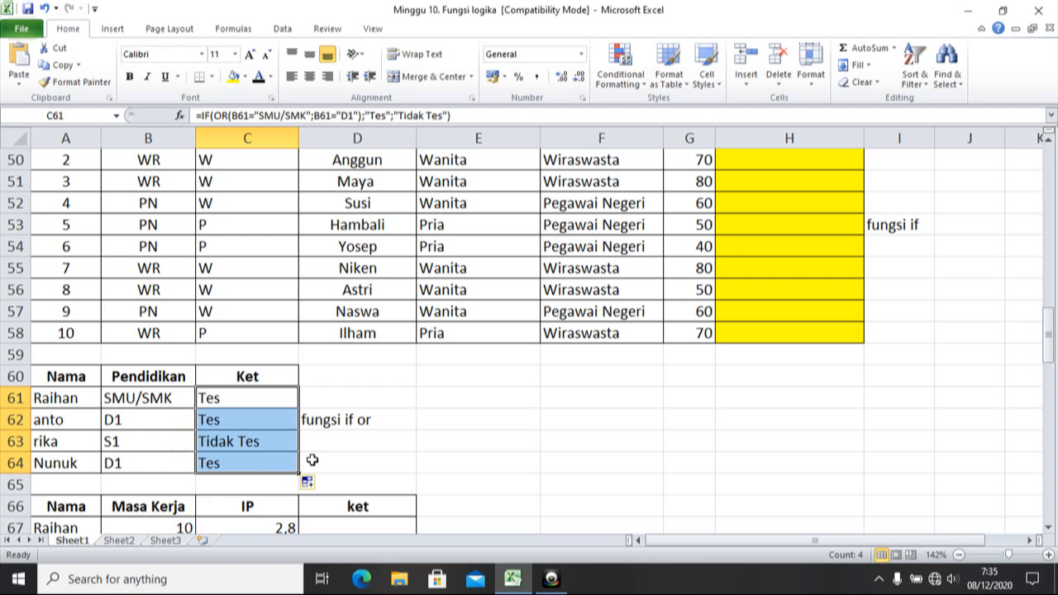
Start an IF formula with a nested AND function in D67, the first ket cell of the Masa Kerja and IP table.
left_click(412, 508)
key("Down")
key("Down")
key("Down")
key("Down")
key("Down")
key("Down")
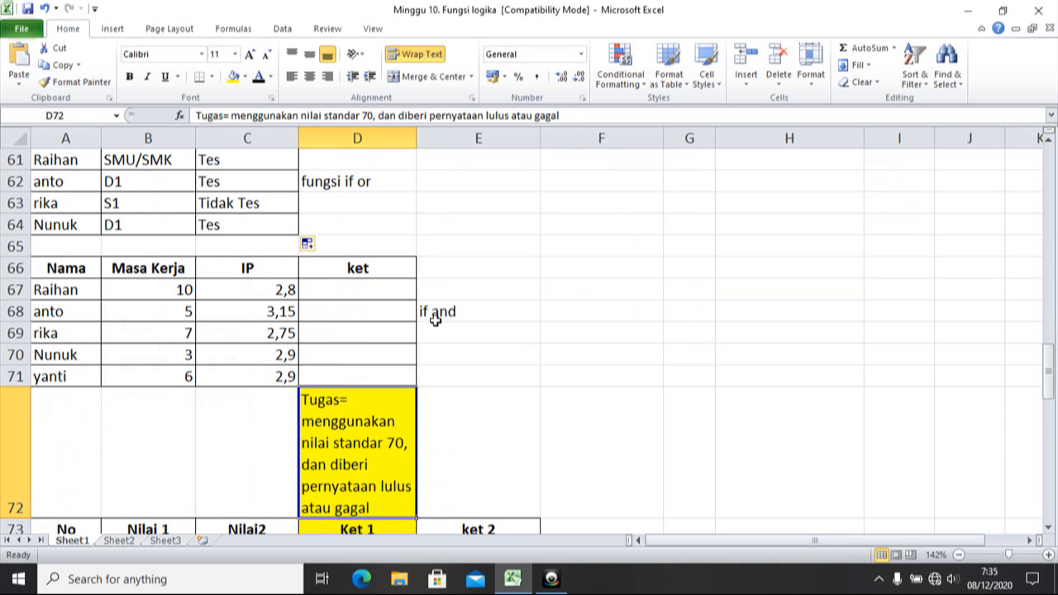
left_click(375, 290)
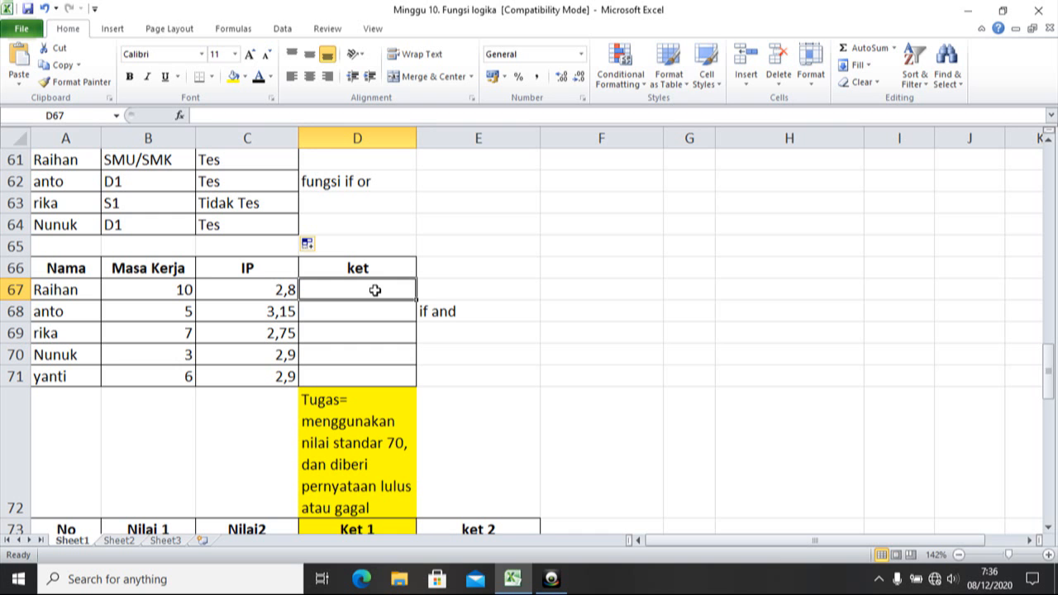
double_click(375, 290)
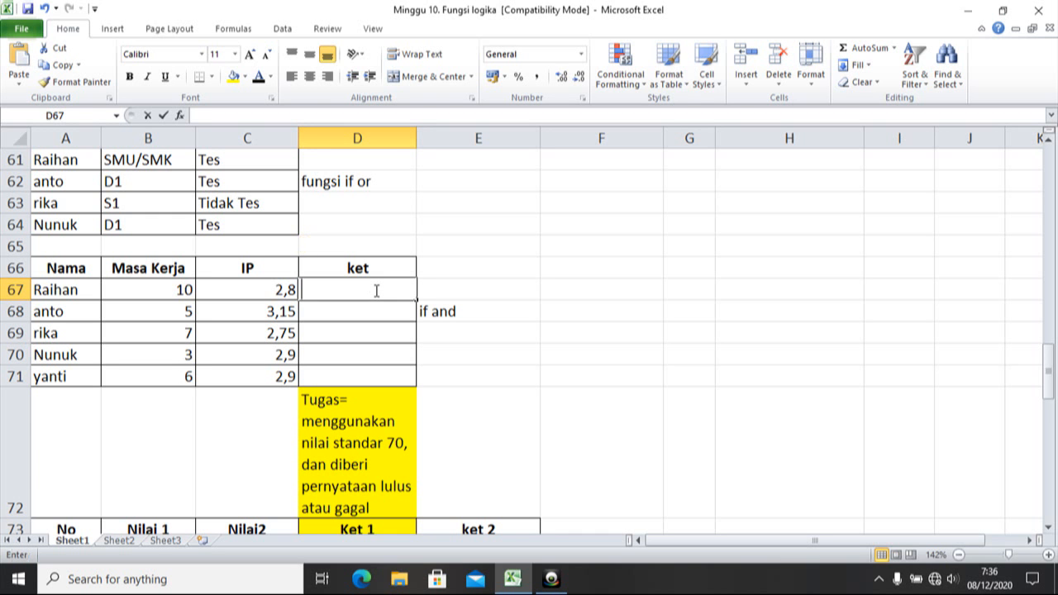
type("=")
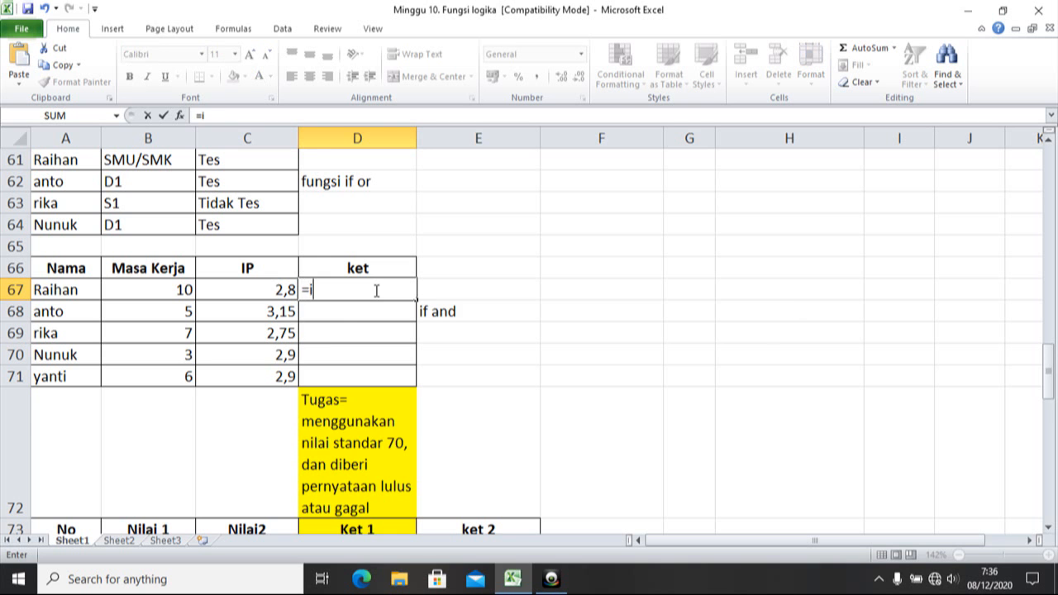
type("if")
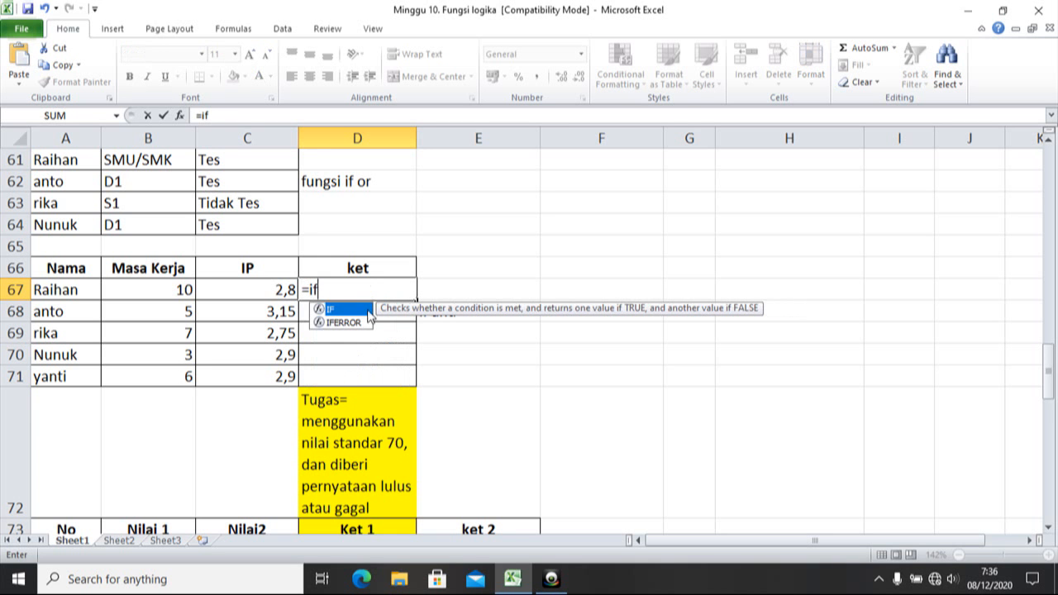
double_click(367, 312)
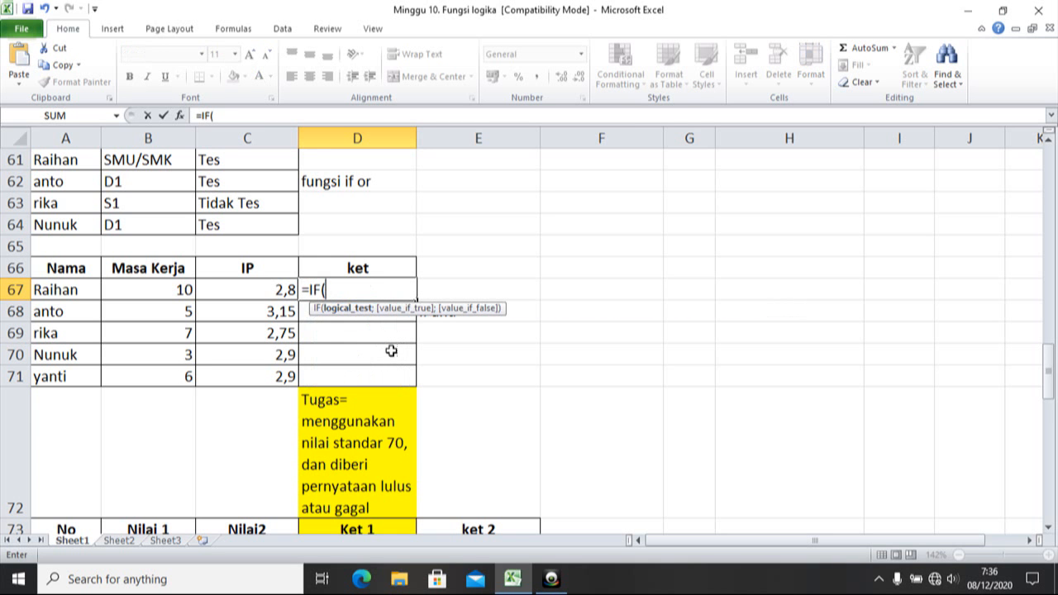
type("and")
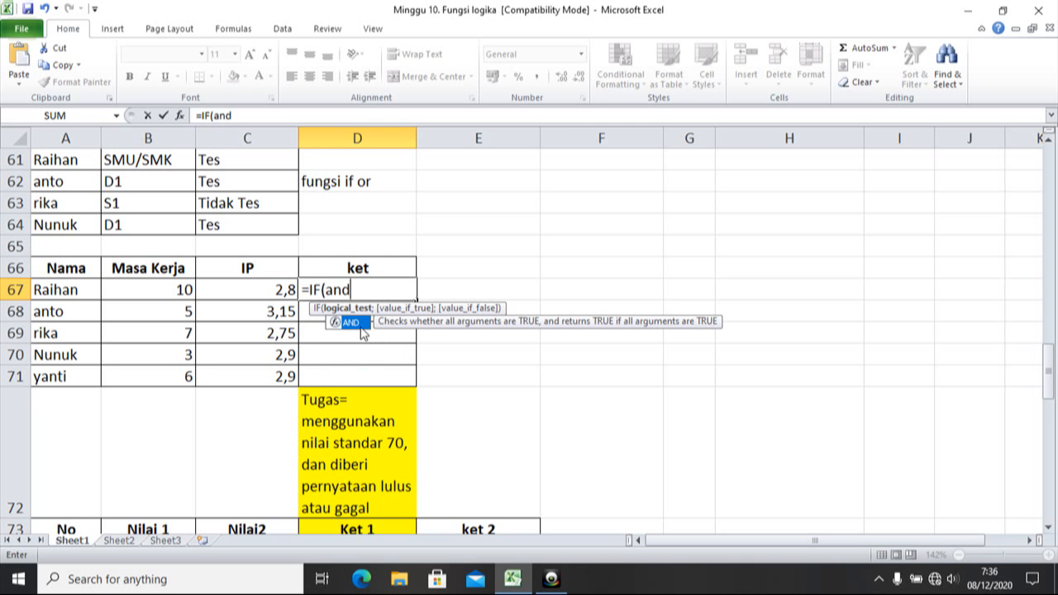
double_click(358, 322)
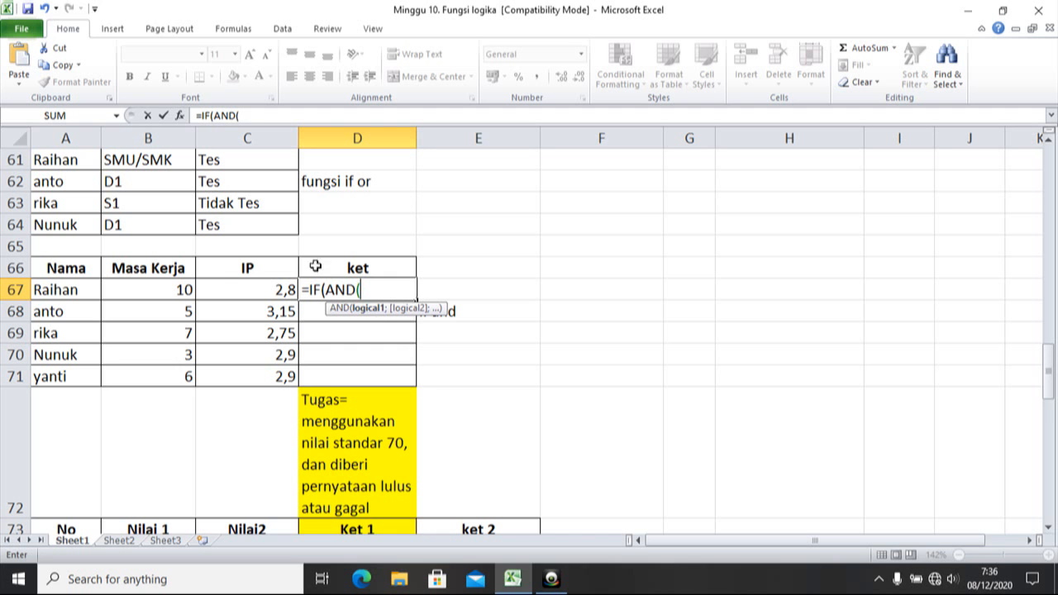
Add B67=5 as the first AND condition in D67's formula, followed by a semicolon separator.
left_click(176, 295)
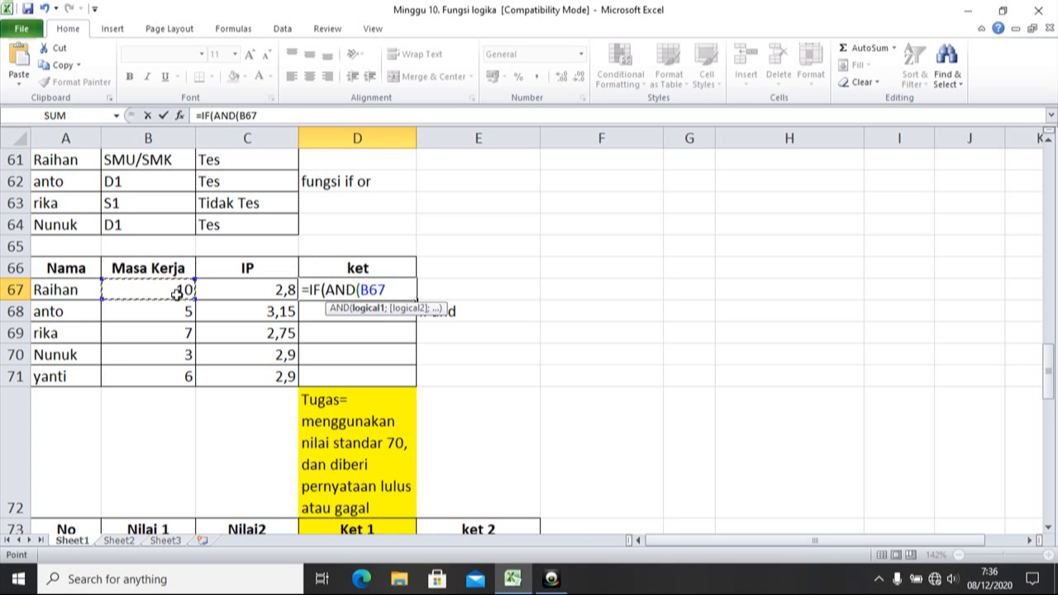
type("=")
type("5")
type(";")
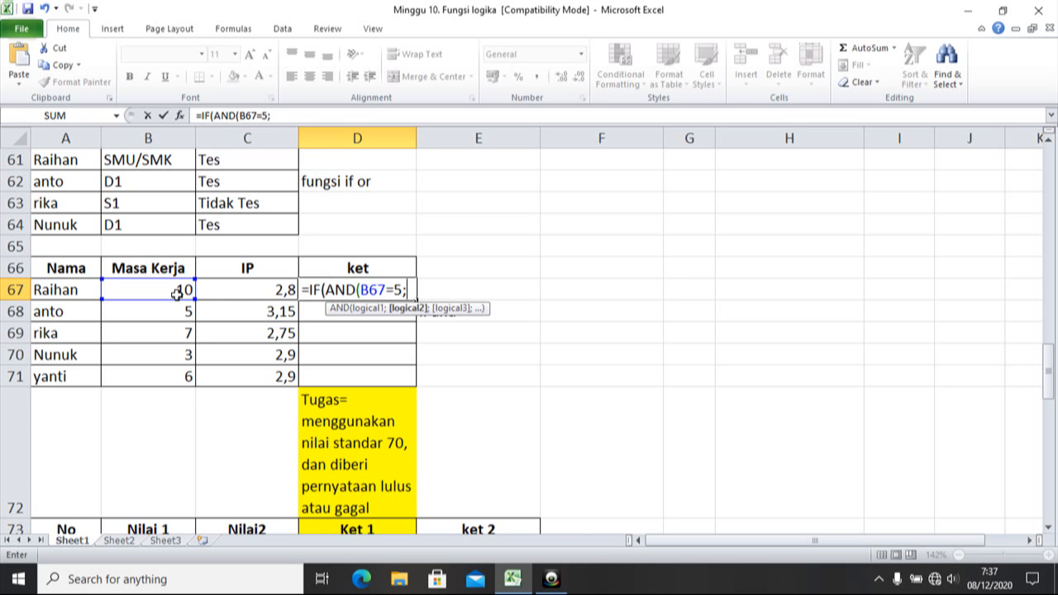
Add C67>=3 as the second AND condition in D67 and close the AND function.
left_click(244, 291)
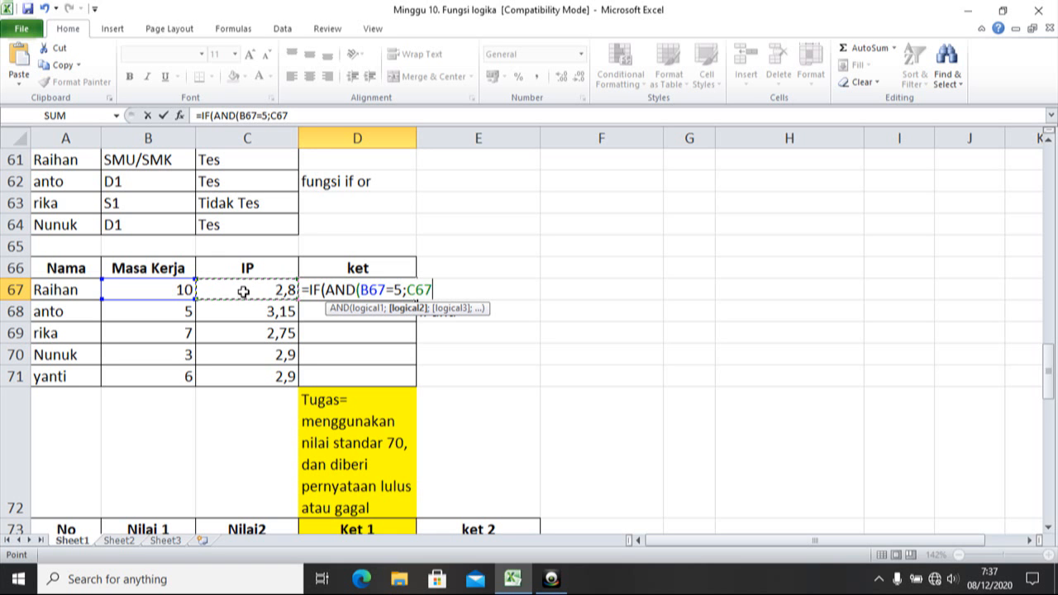
key("F8")
key("BackSpace")
key("BackSpace")
key("BackSpace")
key("BackSpace")
type(">=")
type("3)")
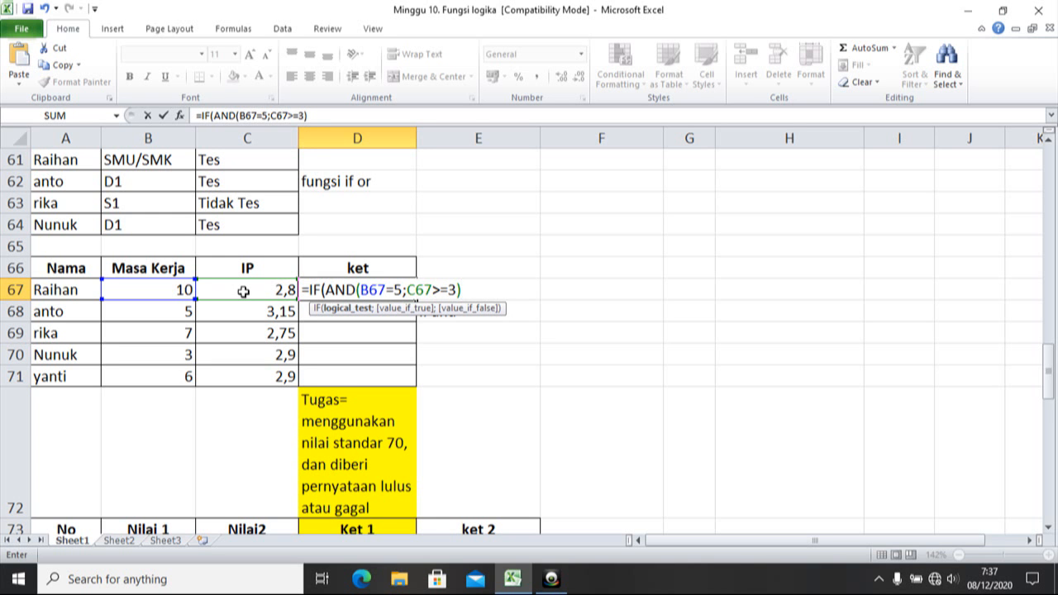
Complete D67's formula with "Tes" as the true result and "Tidak Tes" as the false result, and enter it.
type(";")
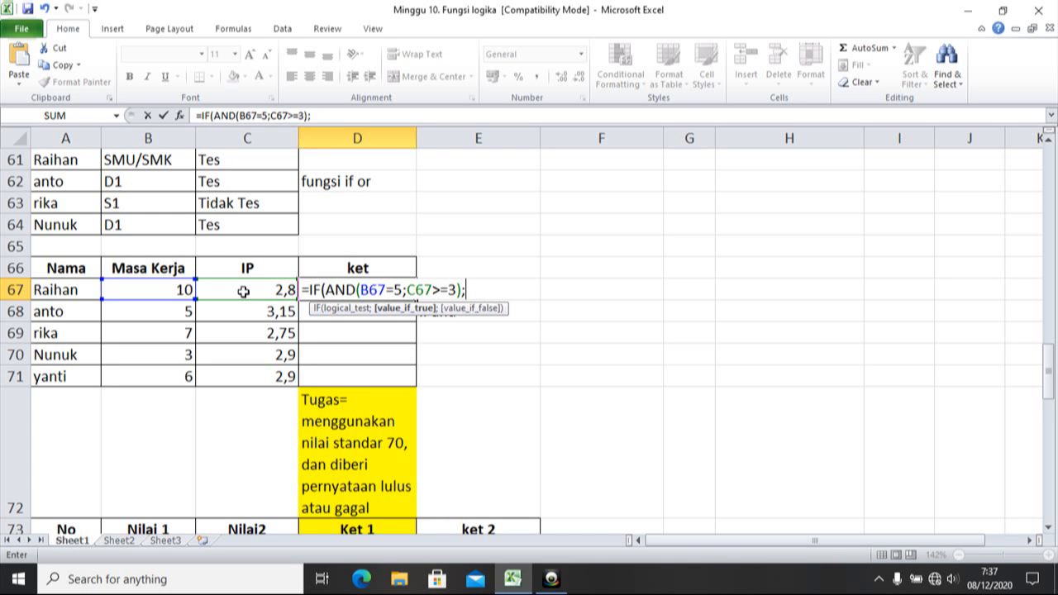
type("\"Tes\";")
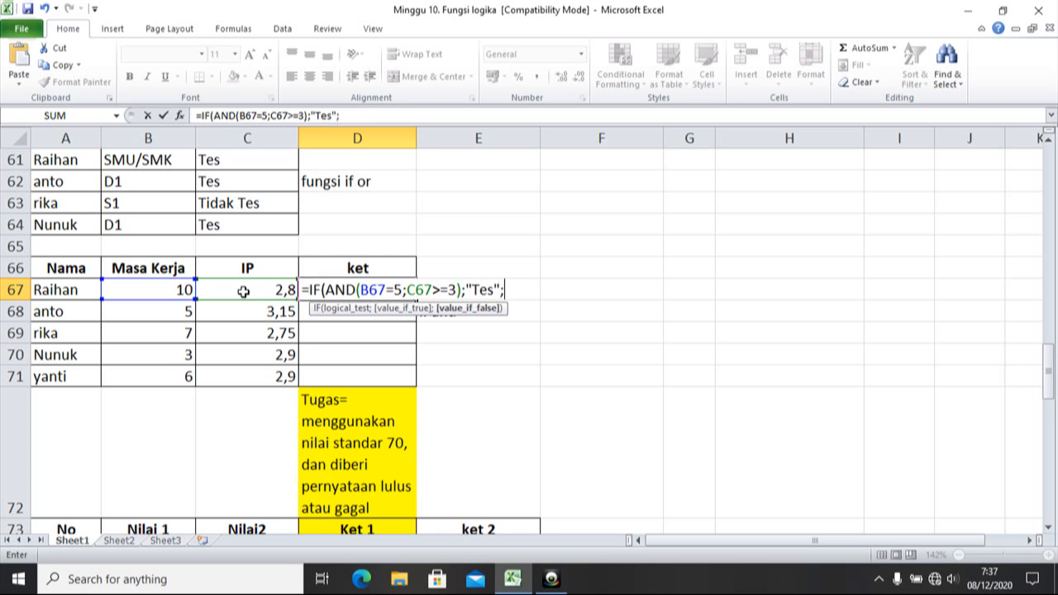
type("\"Tidak Tes\"")
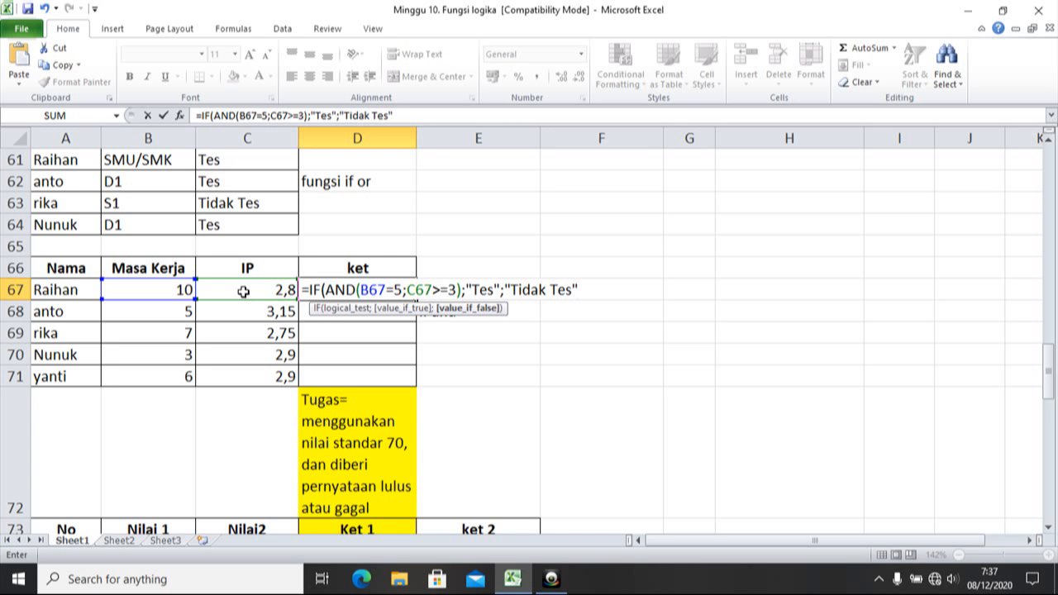
type(")")
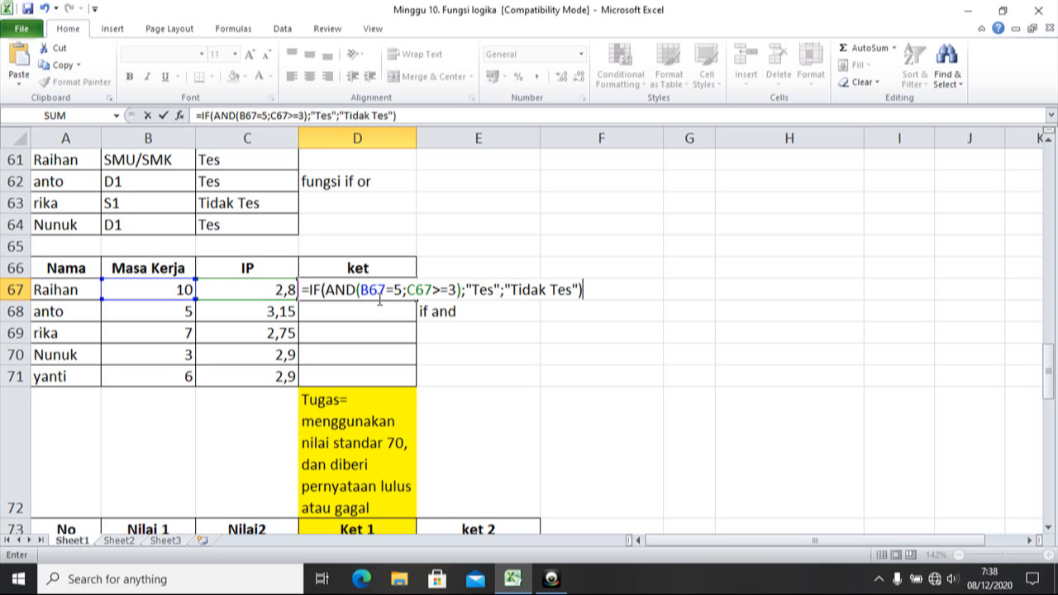
key("Return")
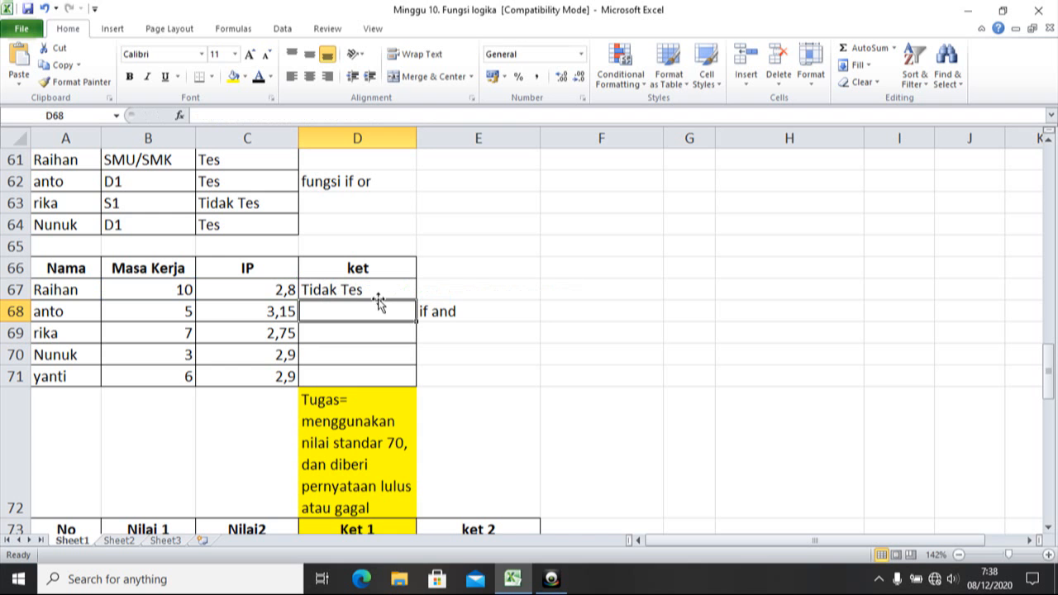
Fill D67's IF-AND formula down the ket column to D71.
left_click(280, 289)
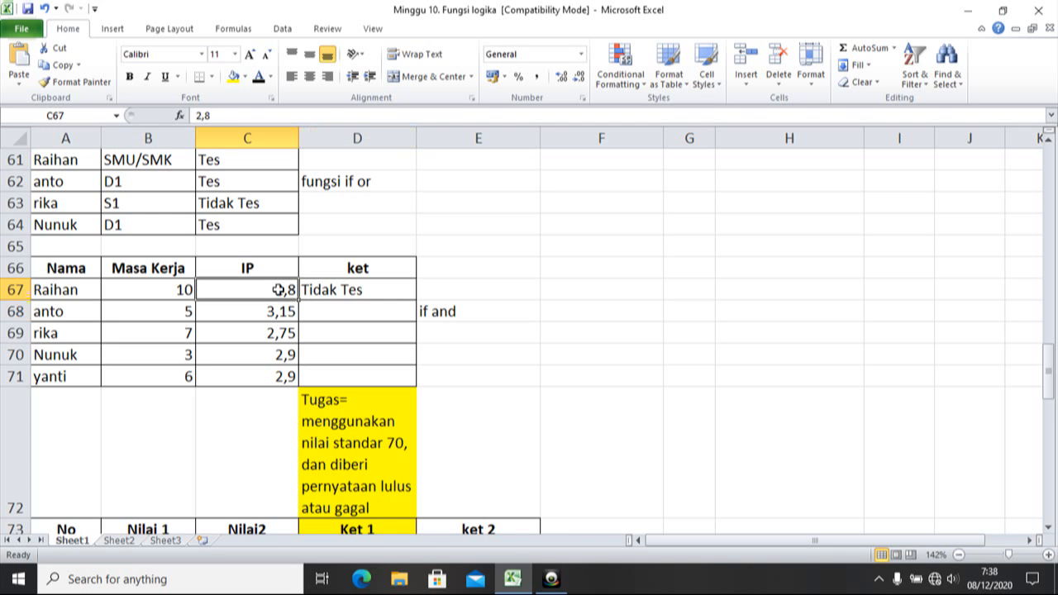
left_click(323, 287)
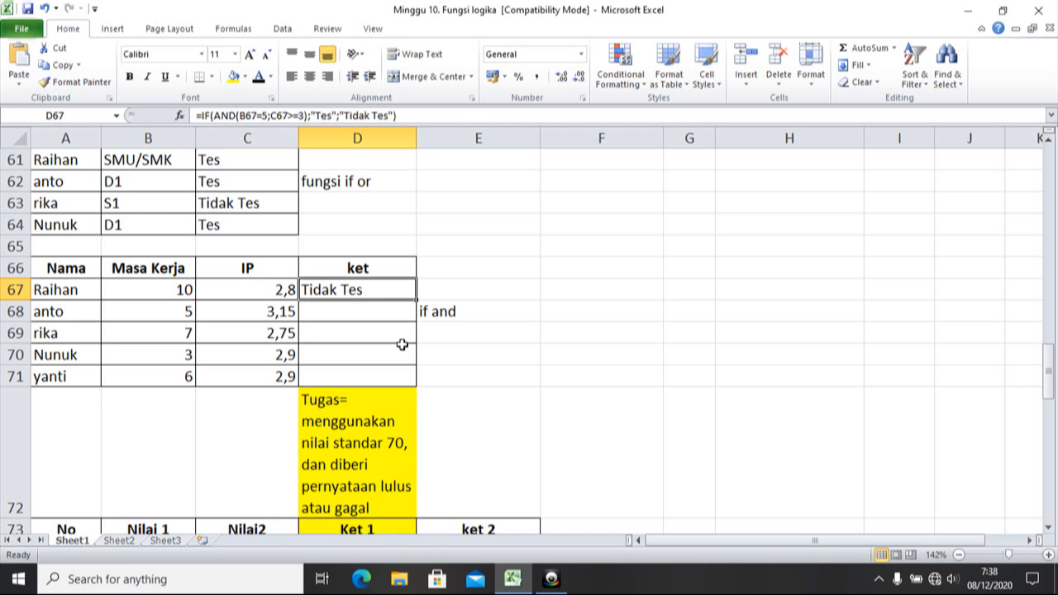
left_click_drag(415, 301, 412, 378)
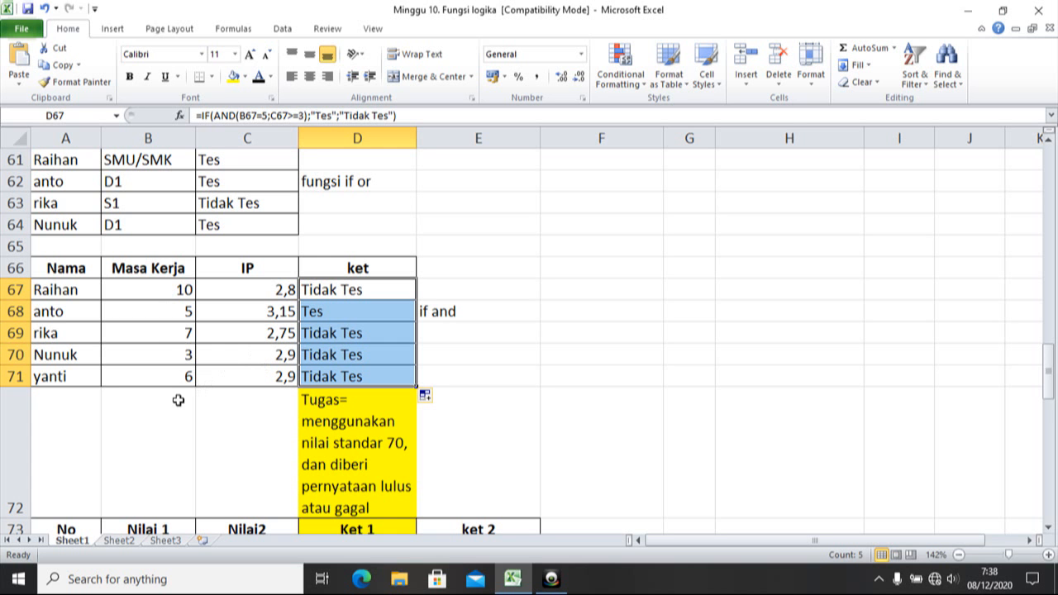
Examine the Nilai 1 and Nilai2 table from row 73 and the assignment note in D72 for its Ket 1 column.
left_click(269, 468)
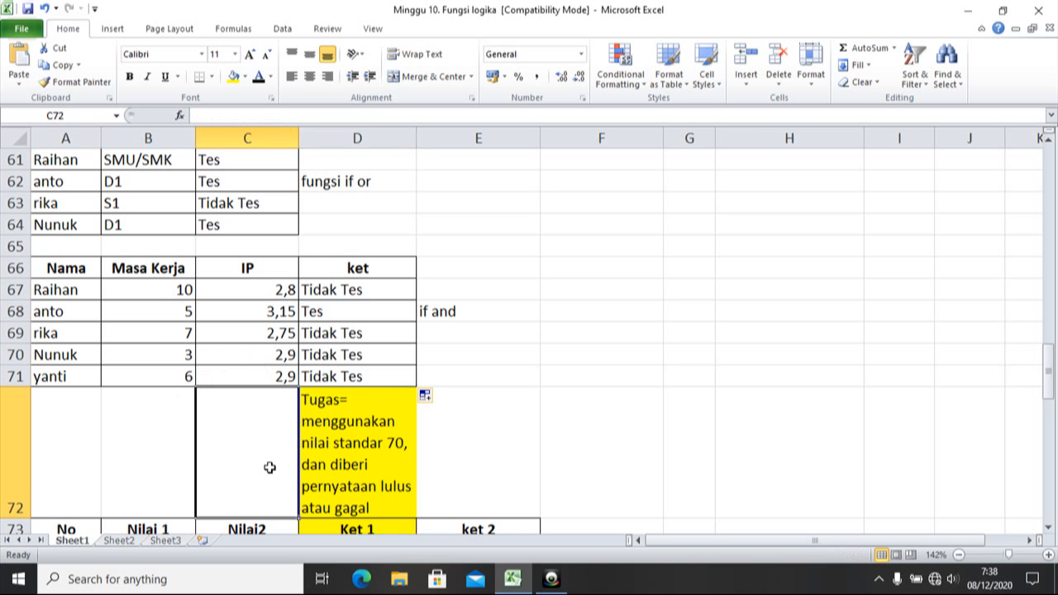
key("Down")
key("Down")
key("Down")
key("Down")
key("Down")
key("Down")
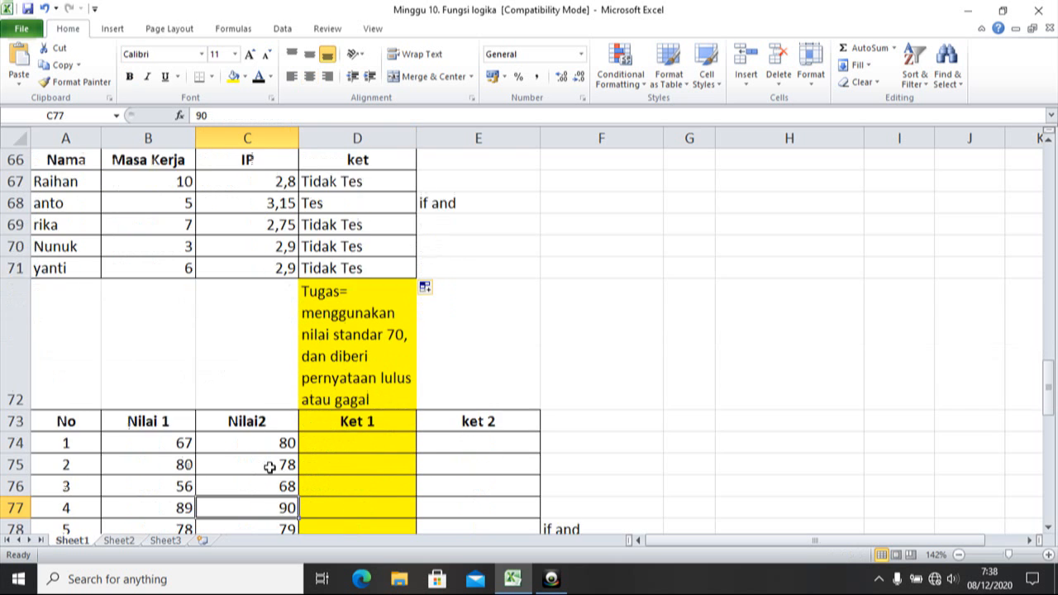
key("Down")
key("Down")
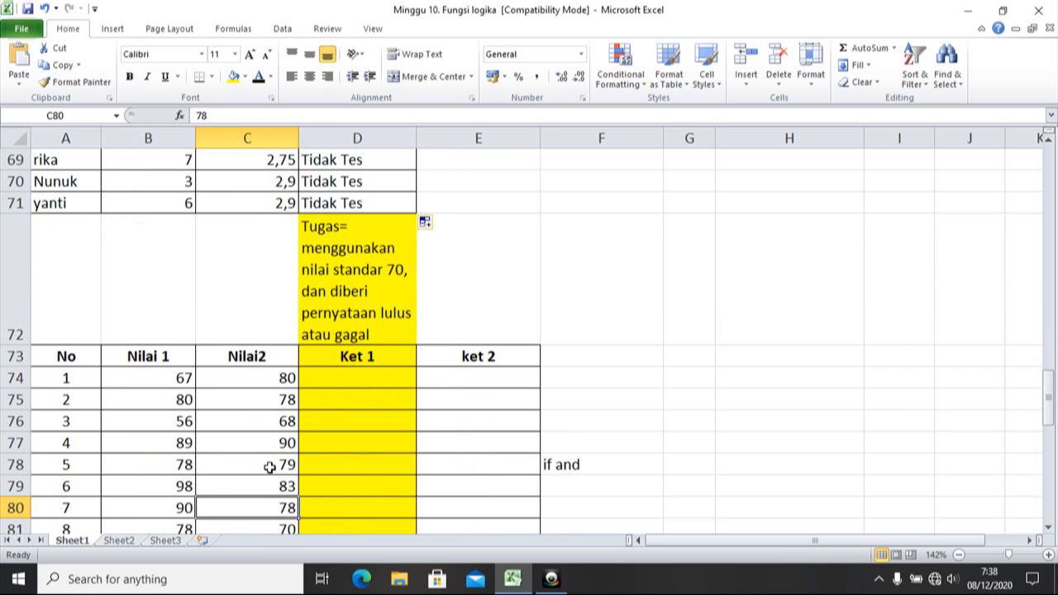
key("Down")
key("Down")
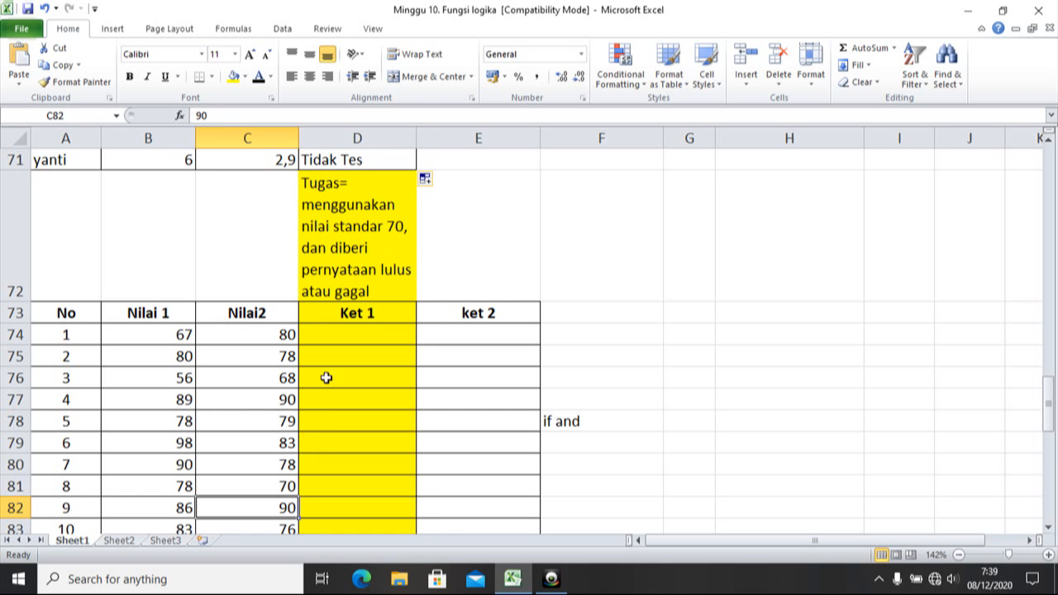
left_click(387, 228)
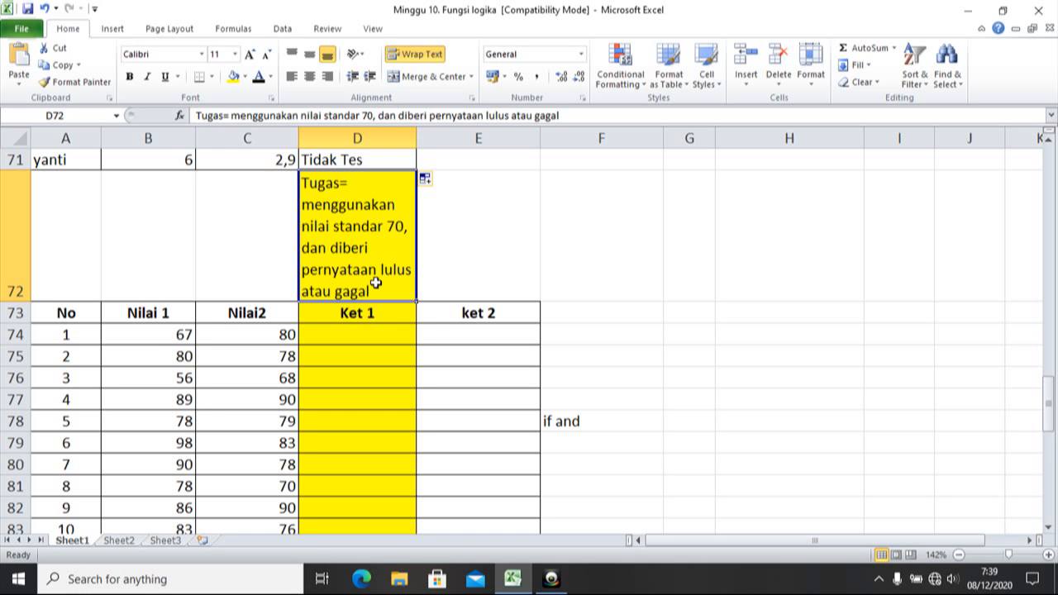
left_click(369, 334)
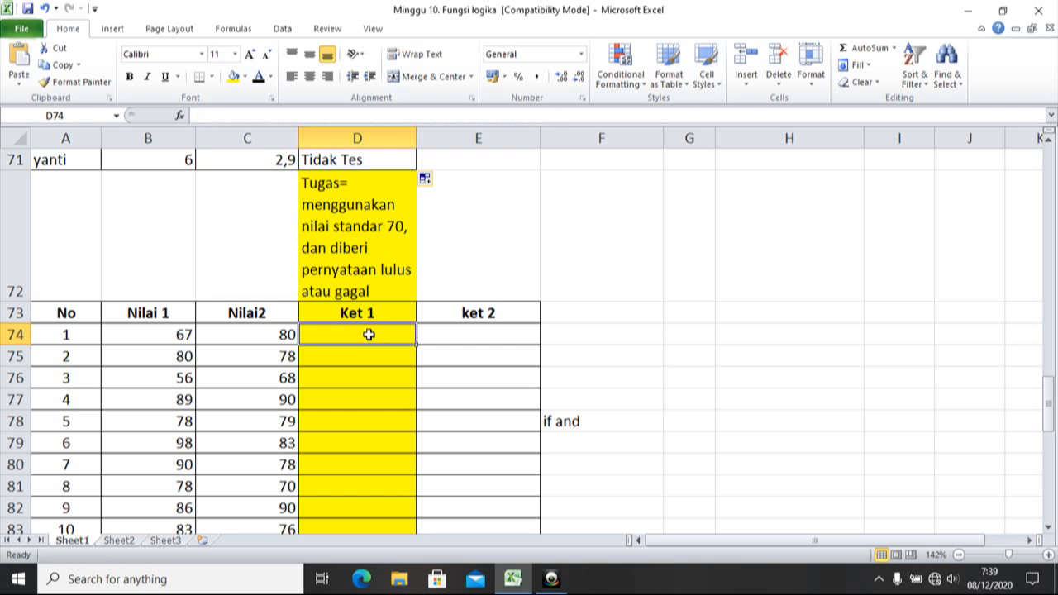